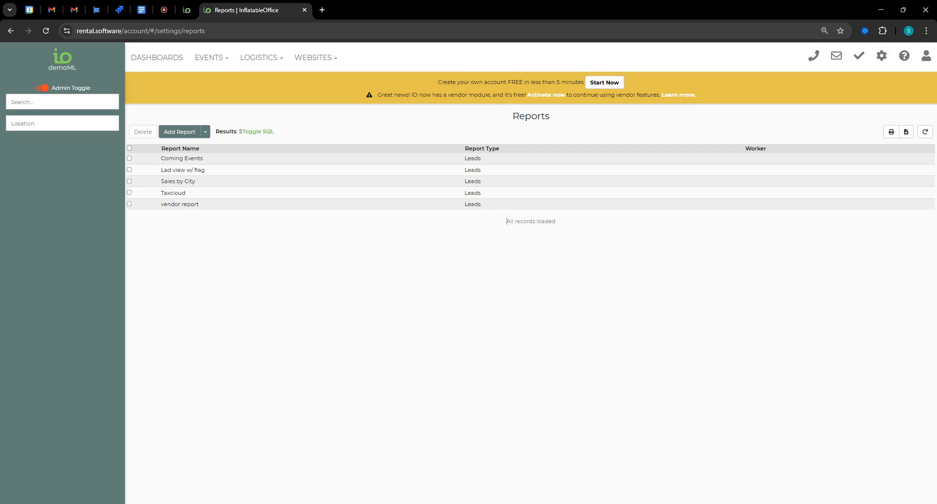
click(691, 231)
click(882, 55)
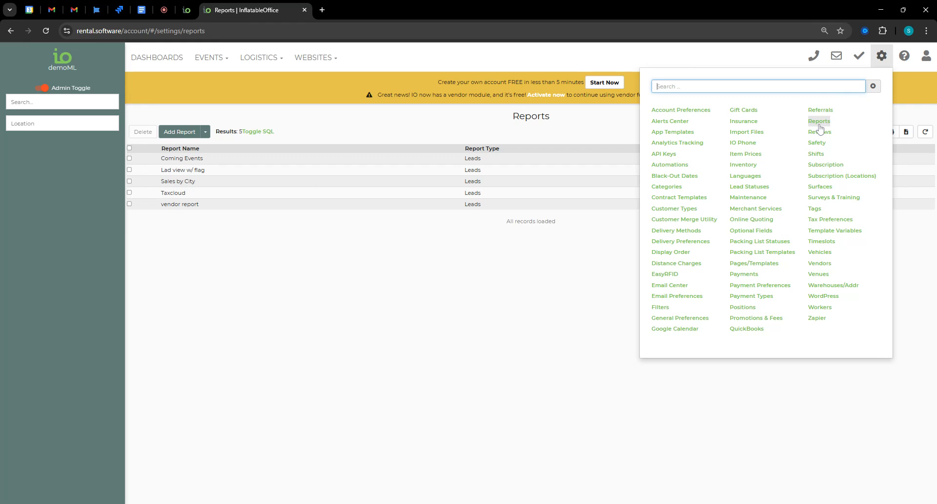
click(279, 317)
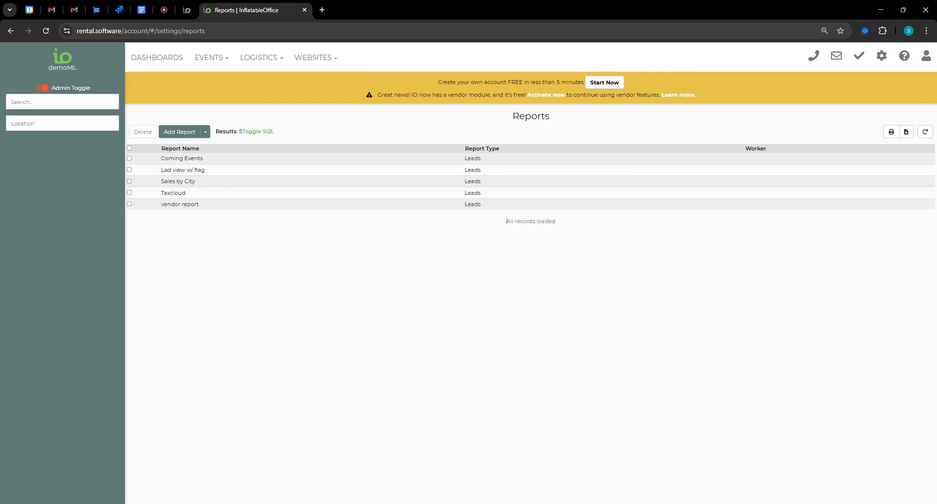
Step: Start a new report and set its report type to Leads
click(176, 131)
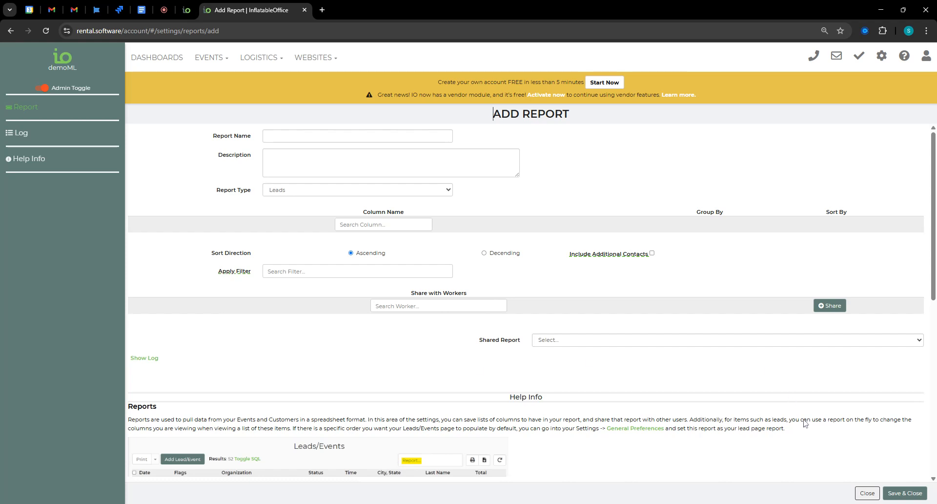
click(354, 189)
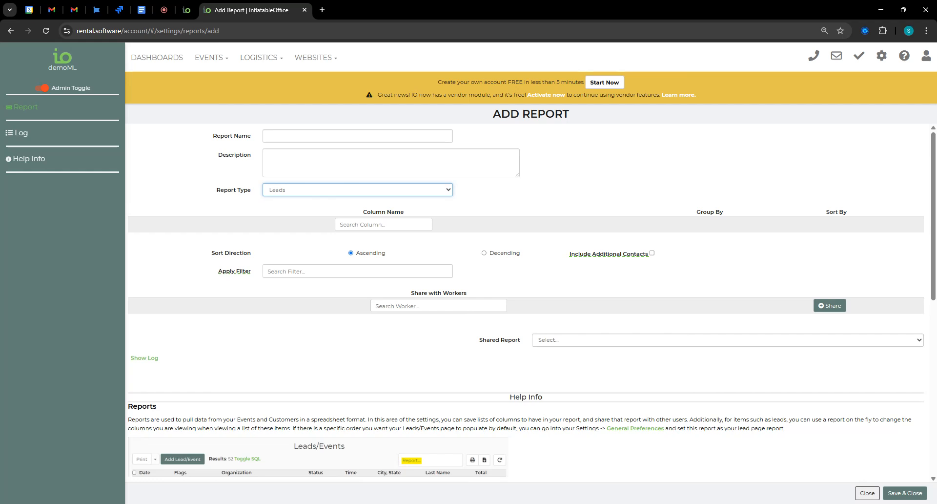
click(303, 224)
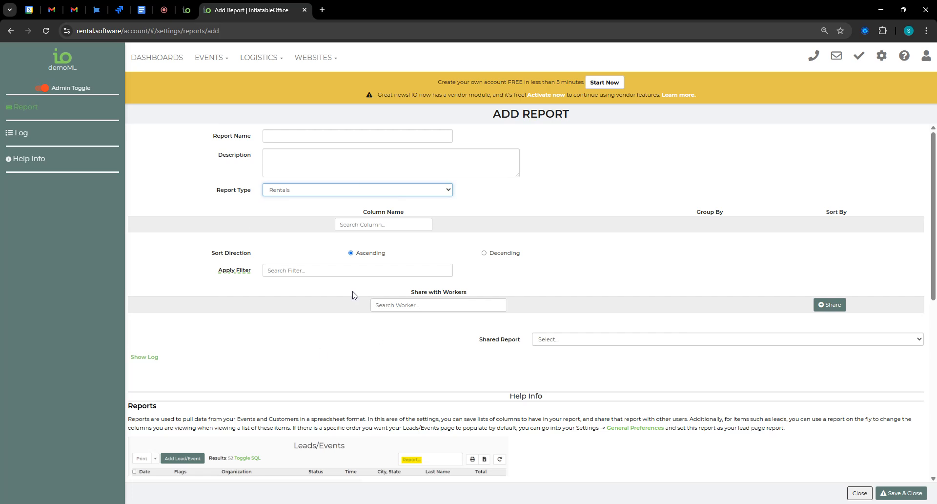
click(307, 190)
click(280, 220)
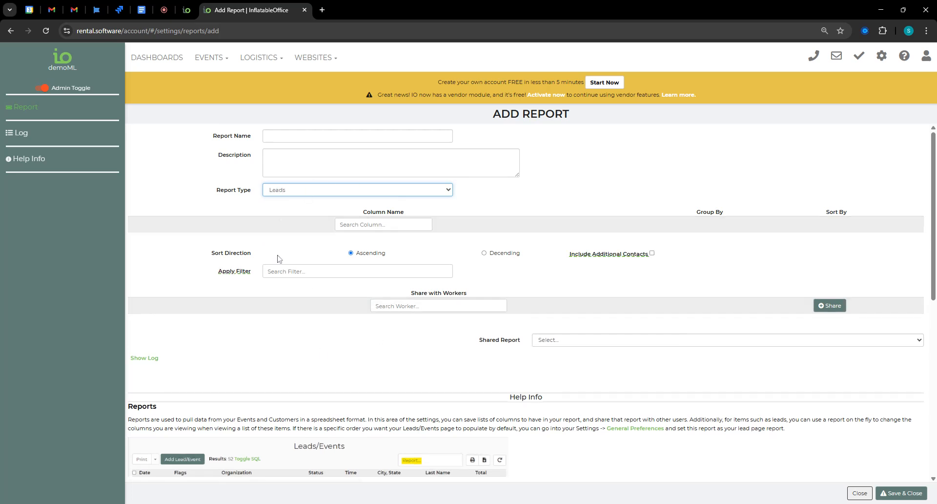
click(220, 364)
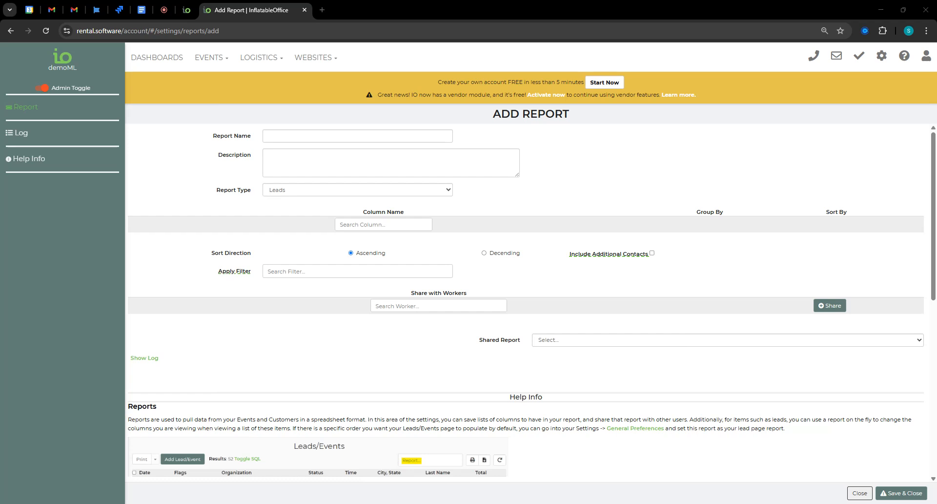
Step: Name the new report Rental Sales
click(288, 136)
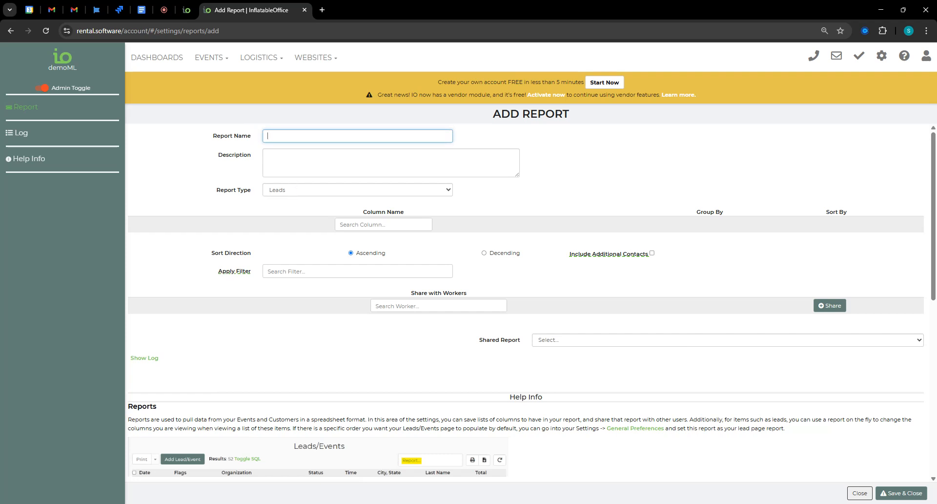
text(Rn)
key(BackSpace)
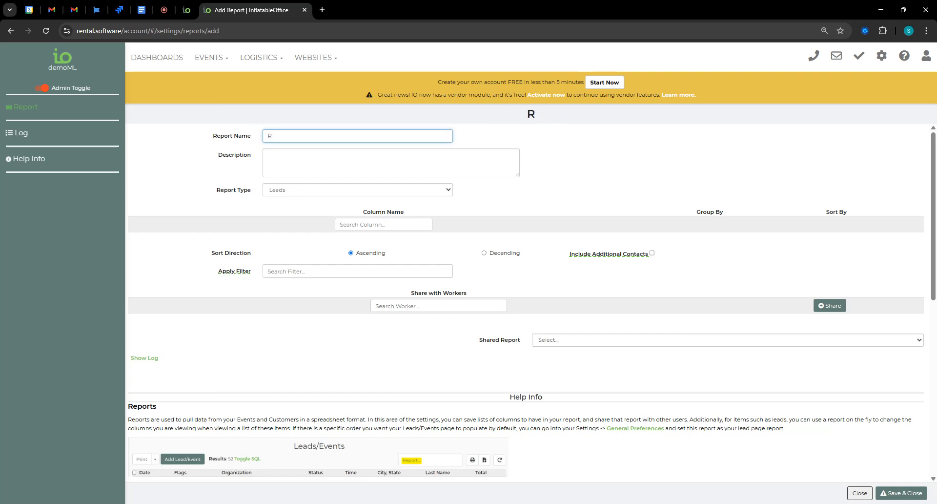
text(ental Sales)
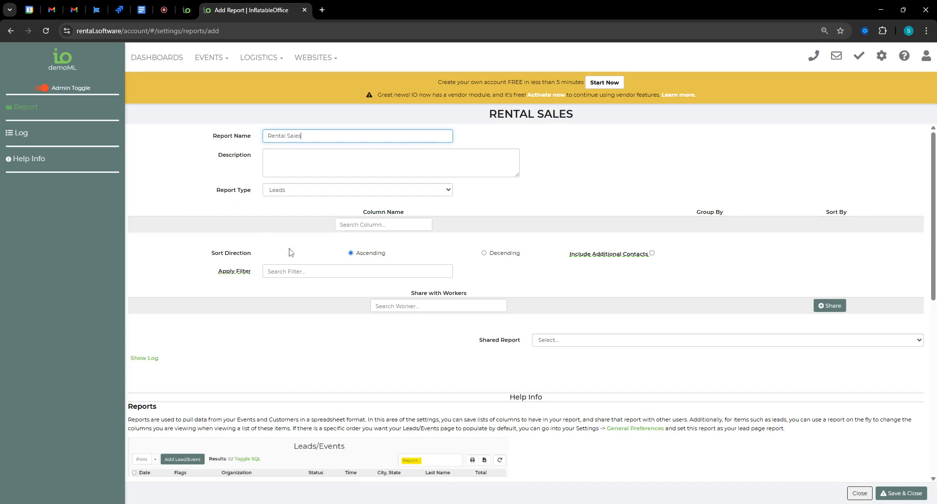
Step: Add the Rentals Name column to the report and group the results by it
click(378, 225)
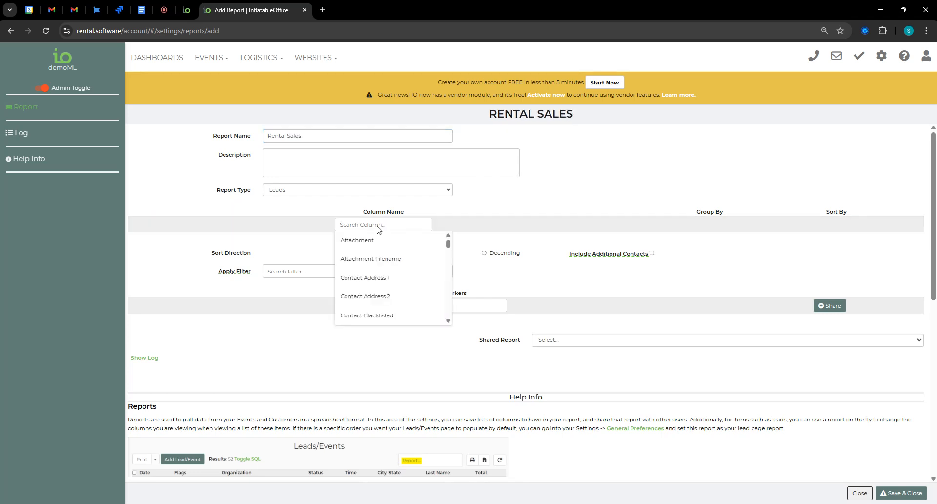
text(rentals name)
key(Return)
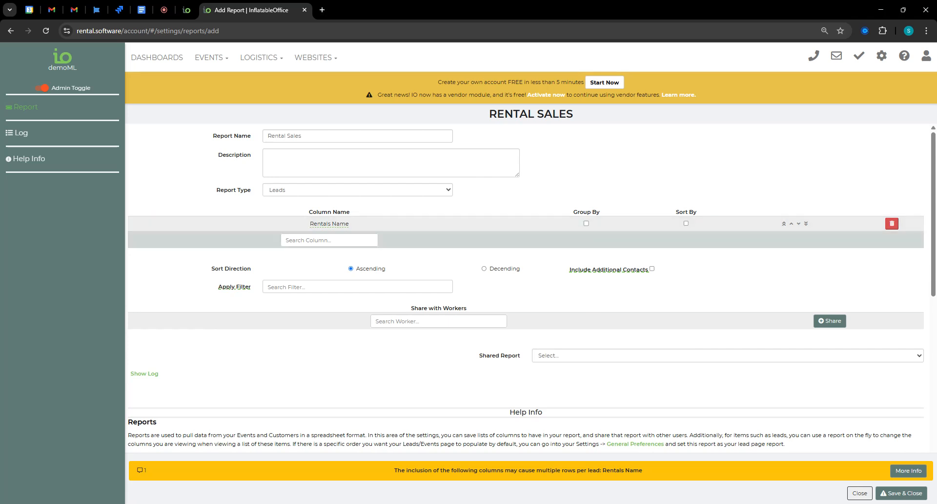
mouse_move(329, 222)
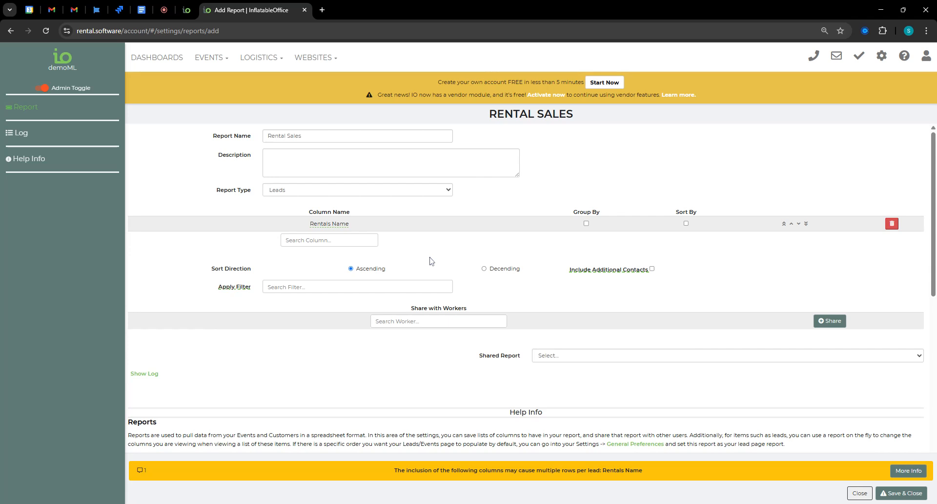
click(586, 224)
Step: Add the Rentals Qty (rented) column to the report
click(325, 240)
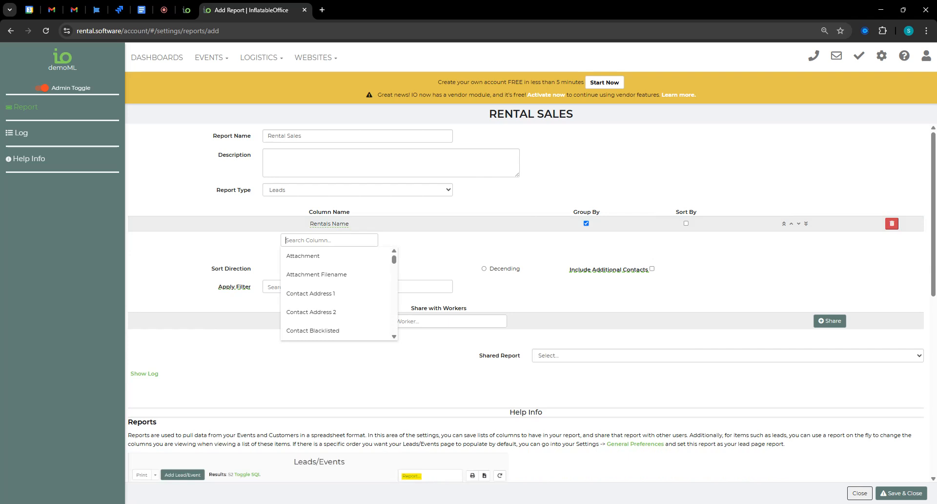
text(rentals)
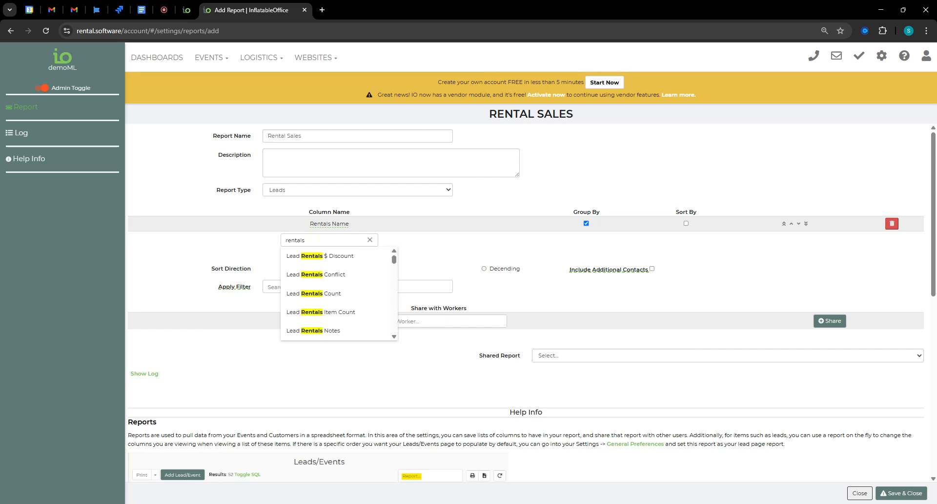
text( qty)
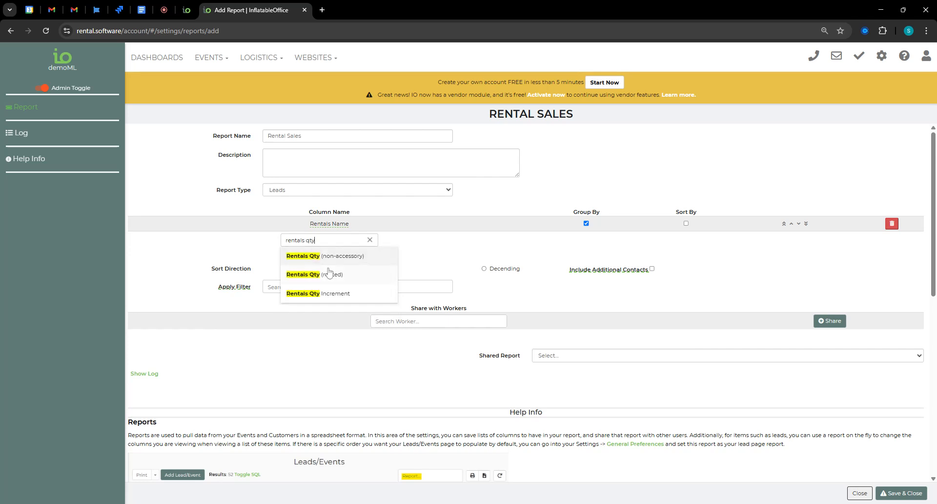
click(331, 274)
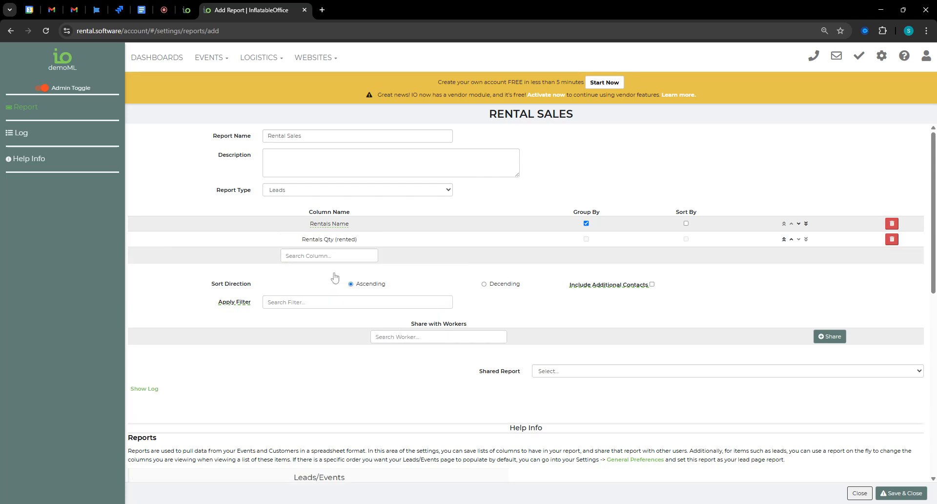
click(358, 254)
text(total)
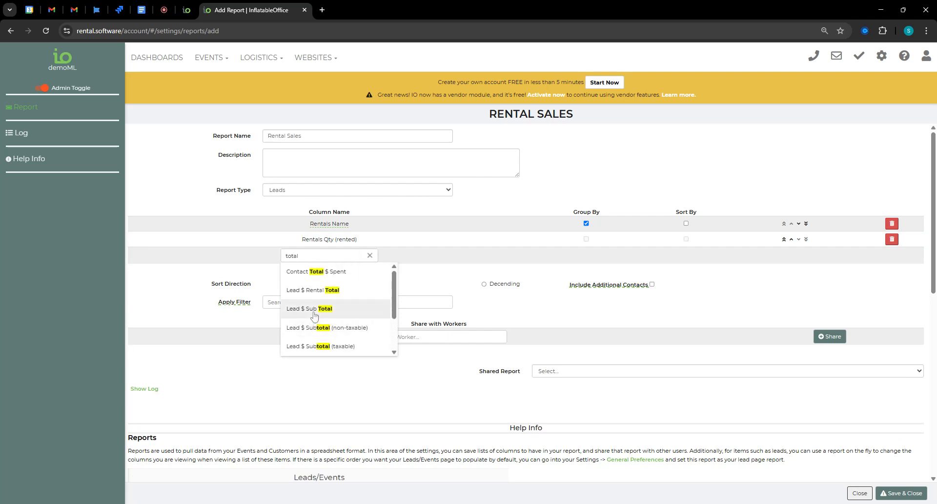
scroll(313, 320, down, 1)
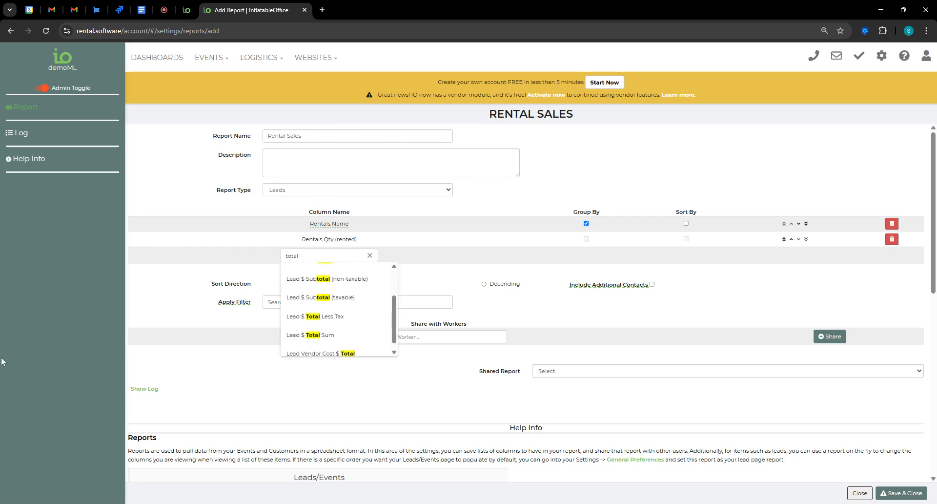
Step: Add the Rentals $ Price column, then save and close the report
click(320, 255)
drag(313, 255, 211, 241)
text(rental)
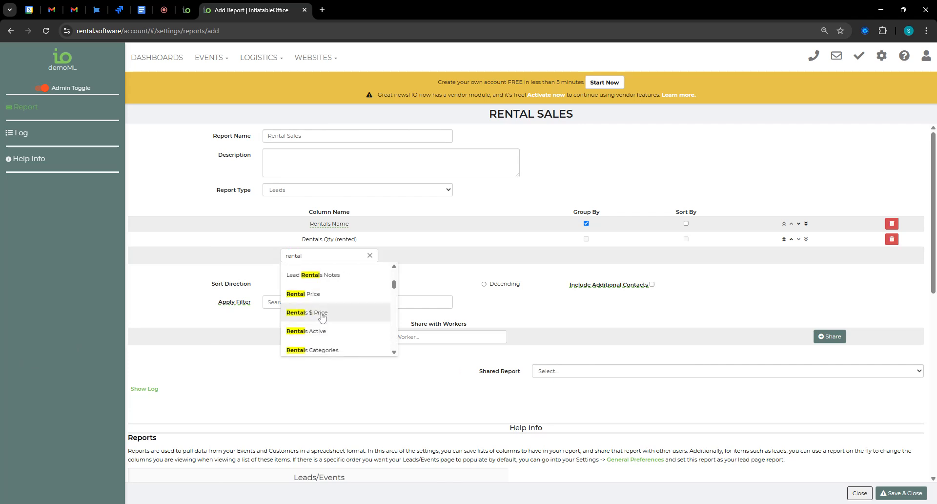
click(322, 316)
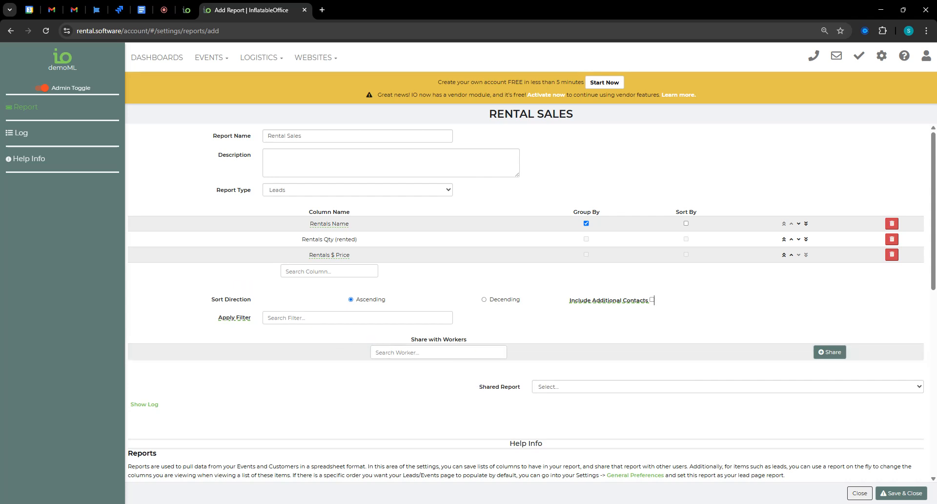
click(901, 493)
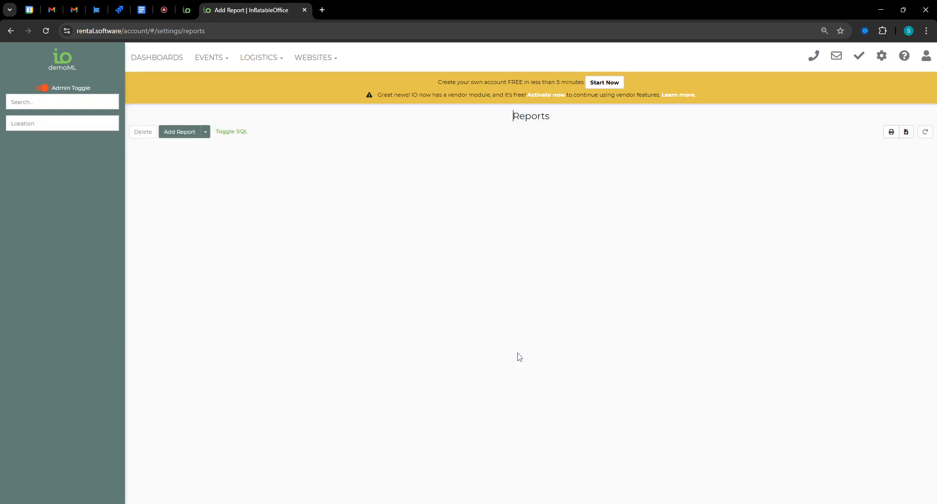
Step: Open the Leads/Events list and apply the Rental Sales report to it
click(222, 58)
click(223, 79)
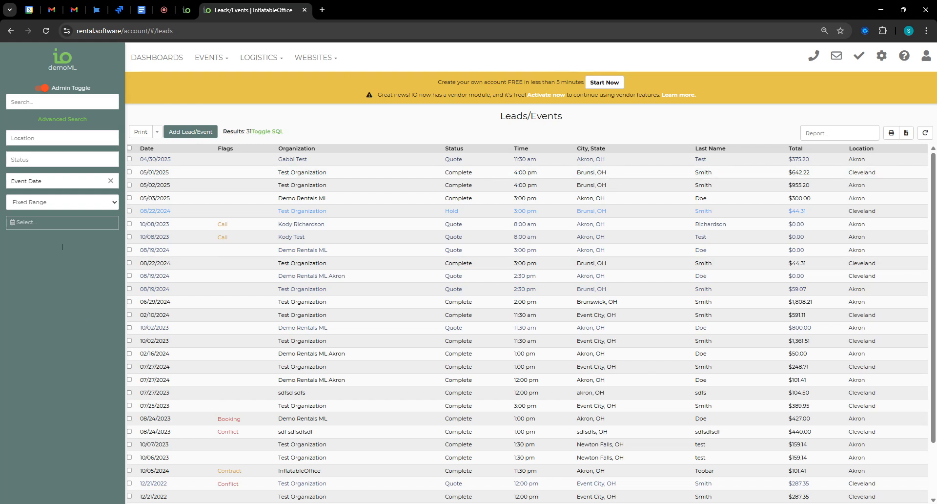
click(832, 133)
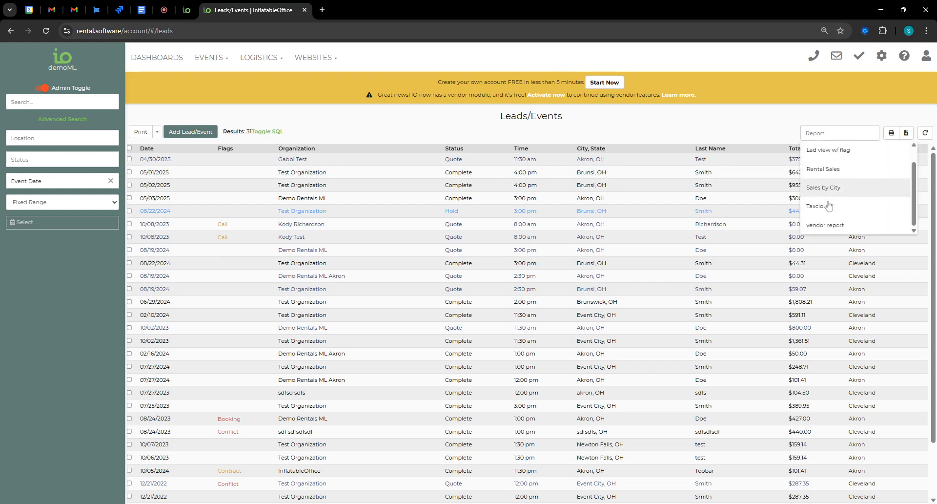
click(829, 186)
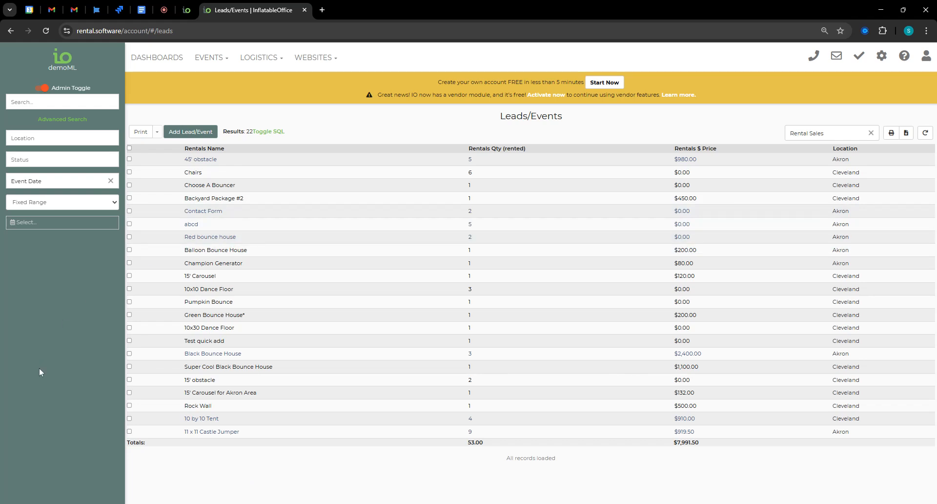
Step: Filter the Leads/Events list to the Complete status
click(33, 160)
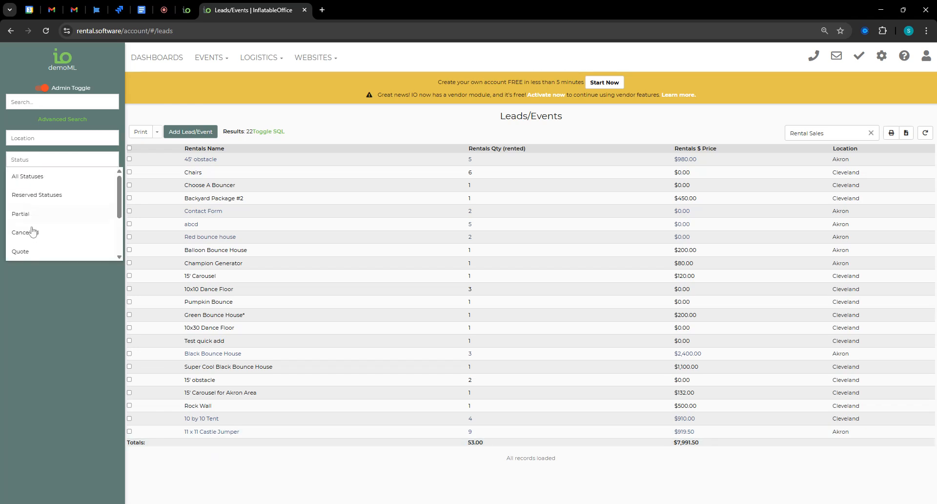
scroll(35, 239, down, 3)
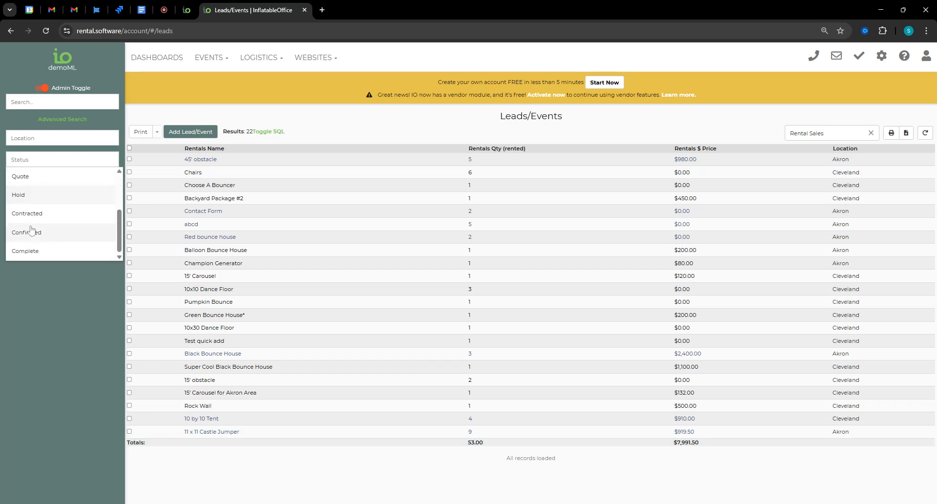
click(38, 252)
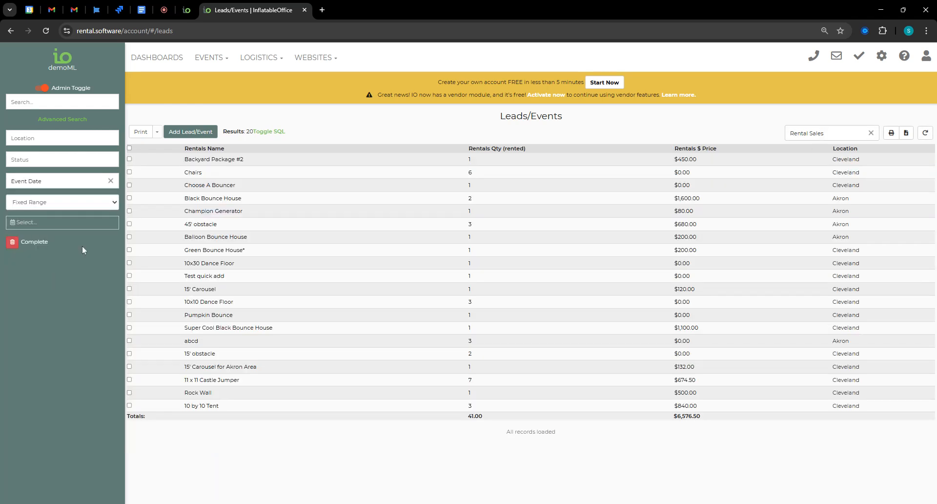
Step: Filter the list to event dates from 01/01/2024 to 12/31/2024
click(40, 225)
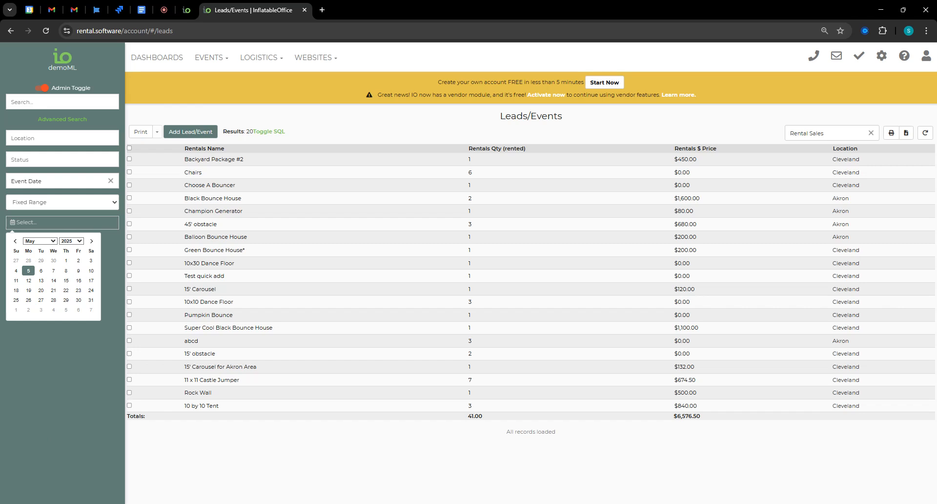
click(70, 317)
click(36, 247)
click(29, 261)
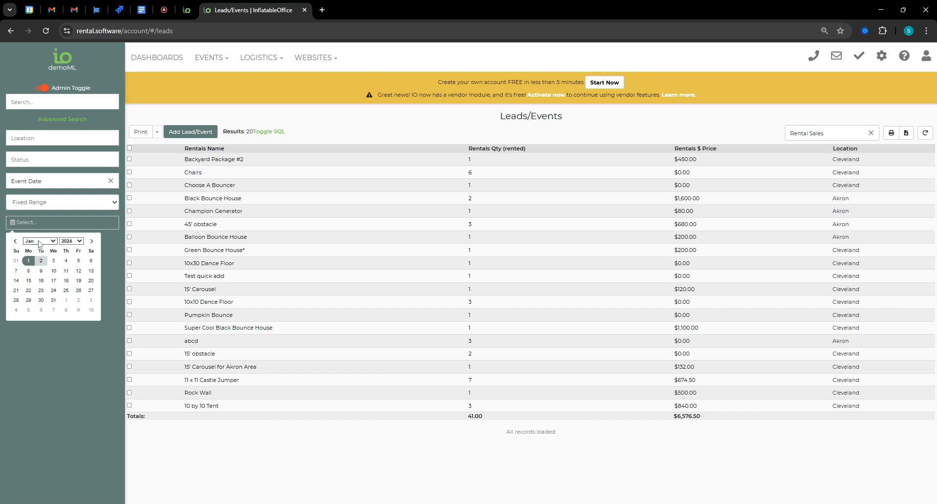
click(37, 311)
click(42, 311)
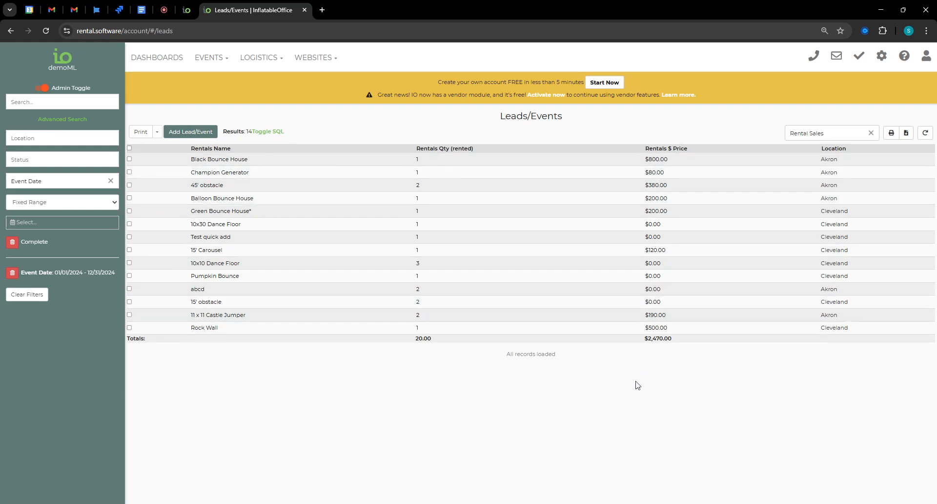
double_click(308, 441)
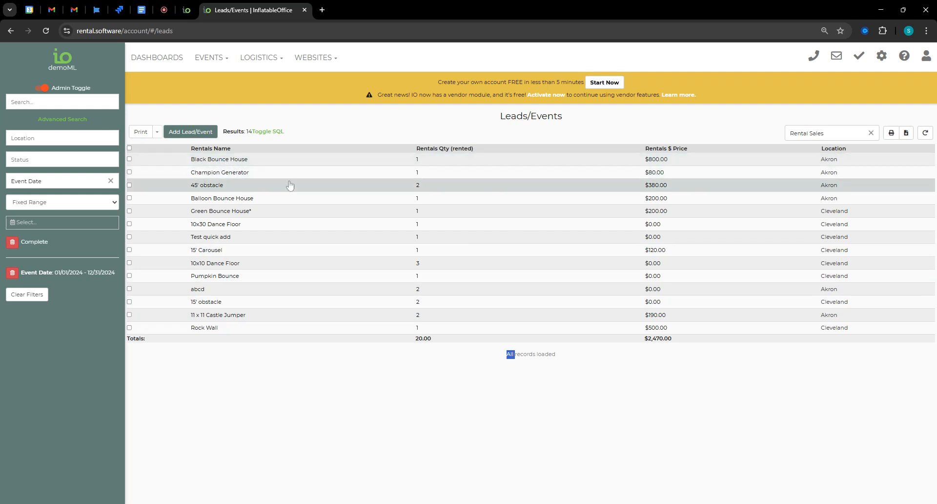
Step: Remove the Rental Sales report from the Leads/Events list and open that report for editing in the Reports settings
click(871, 133)
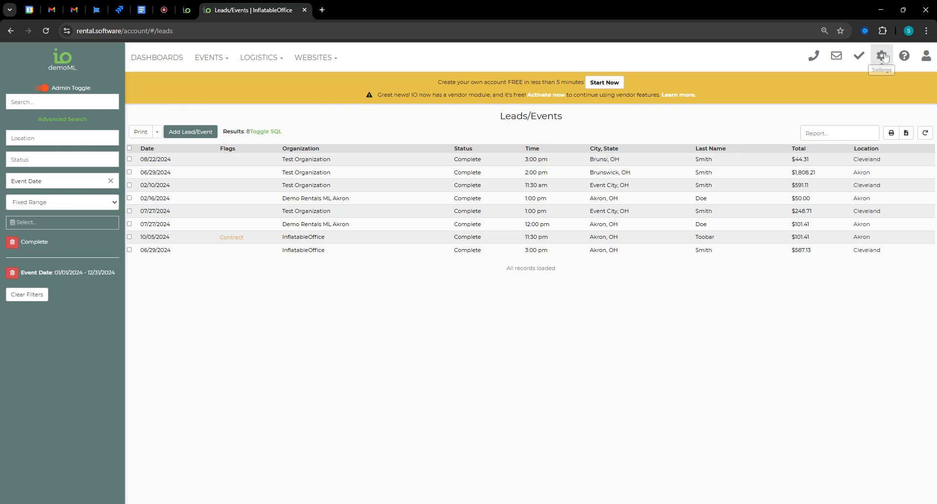
click(881, 55)
click(820, 123)
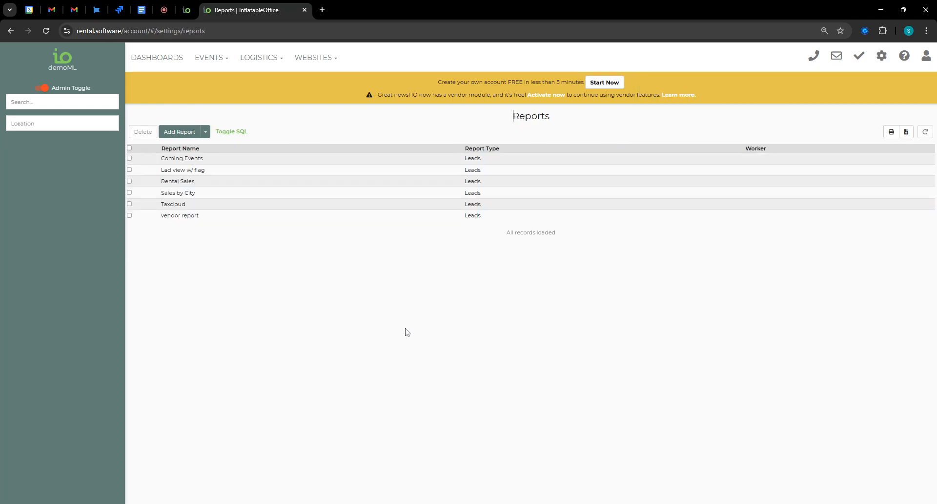
click(201, 182)
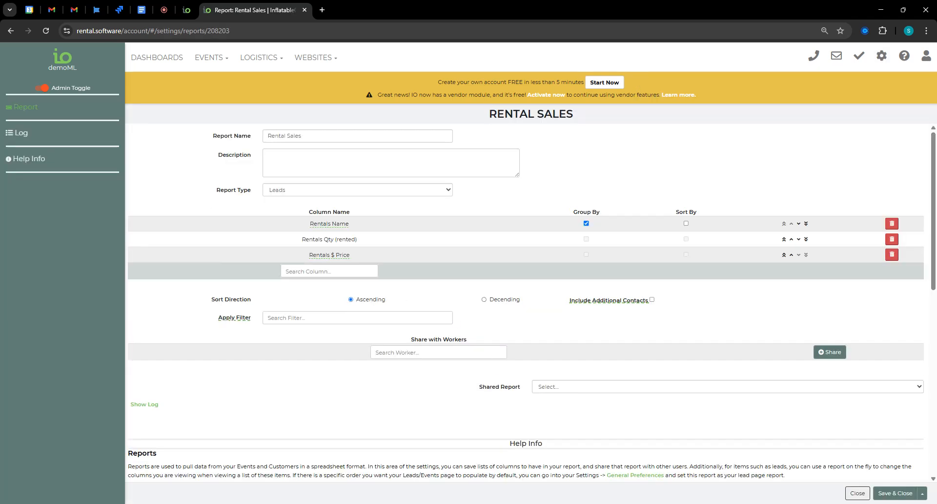
Step: Turn off grouping by Rentals Name in the Rental Sales report and save it
click(586, 223)
click(895, 493)
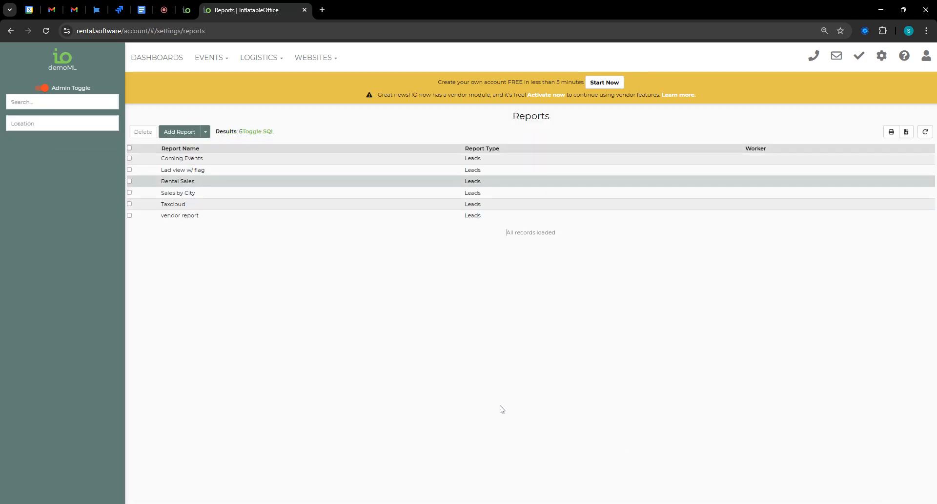
Step: Return to the filtered Leads/Events list and apply the Rental Sales report to it
click(217, 56)
click(208, 78)
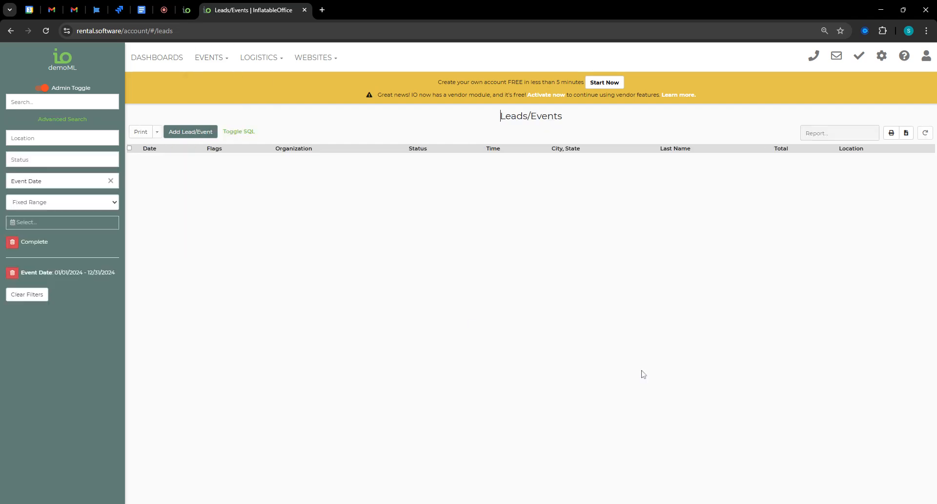
click(850, 133)
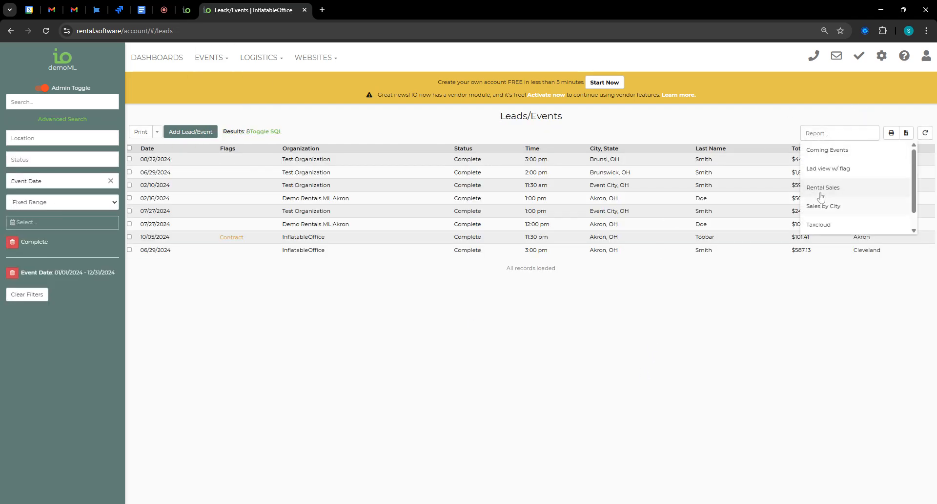
key(Return)
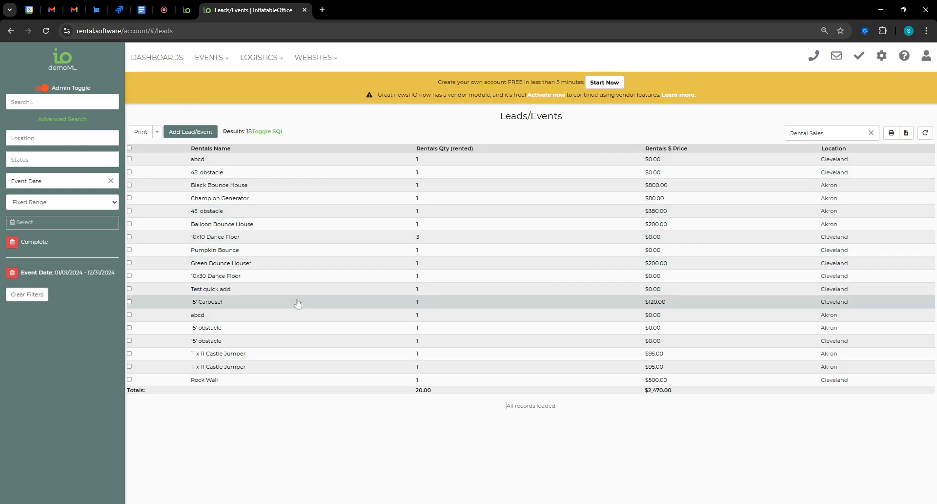
Step: Start a new report in the Reports settings and name it Coming Events
click(883, 57)
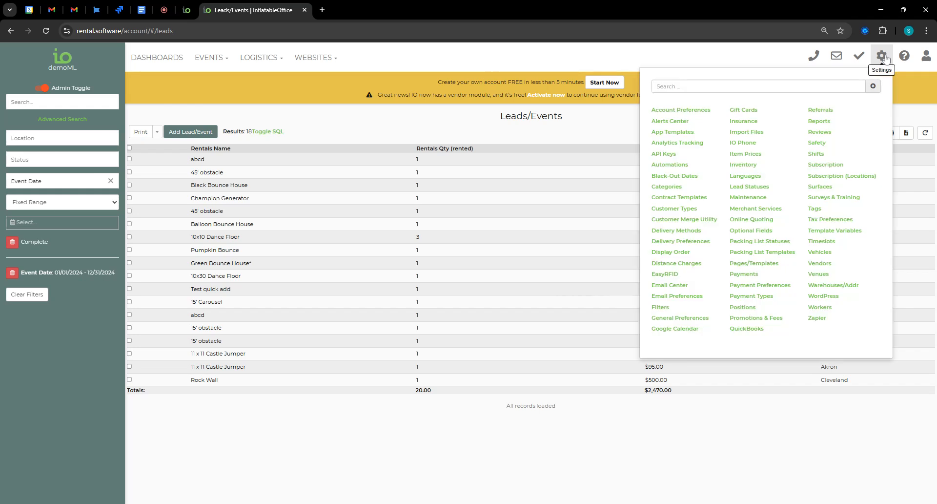
click(883, 57)
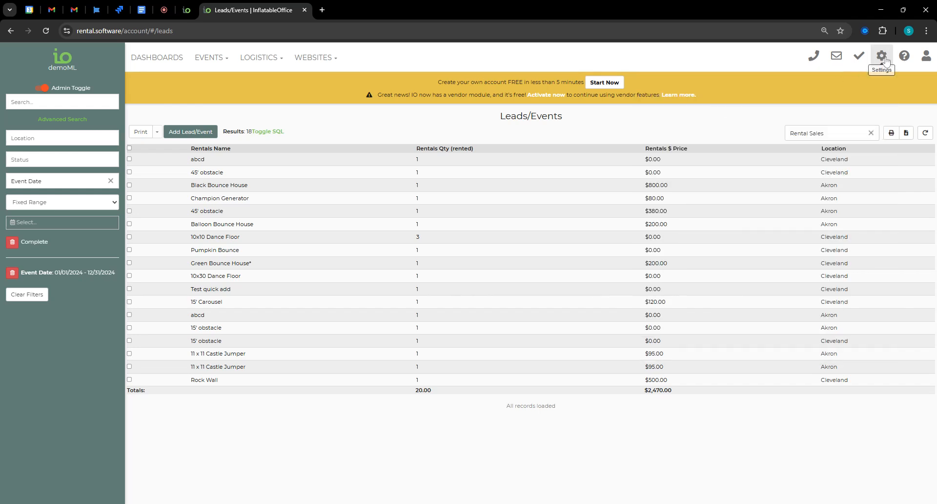
click(882, 57)
click(819, 122)
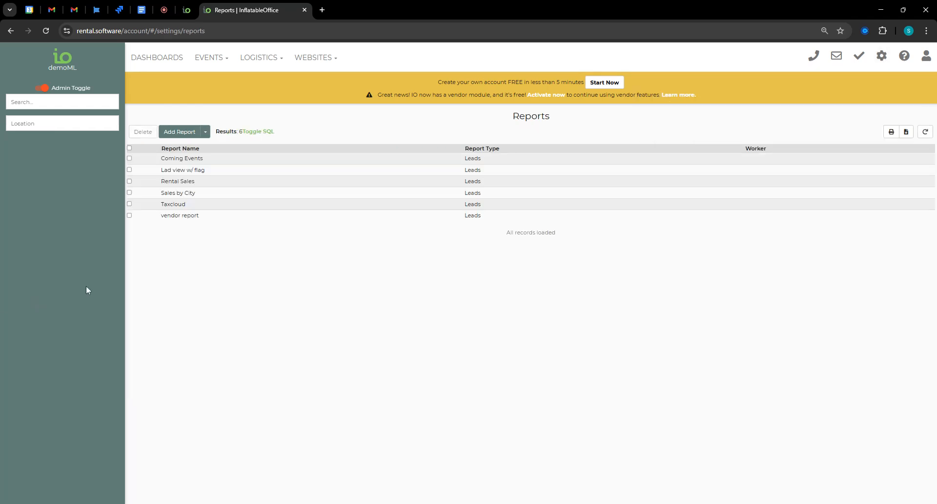
click(186, 136)
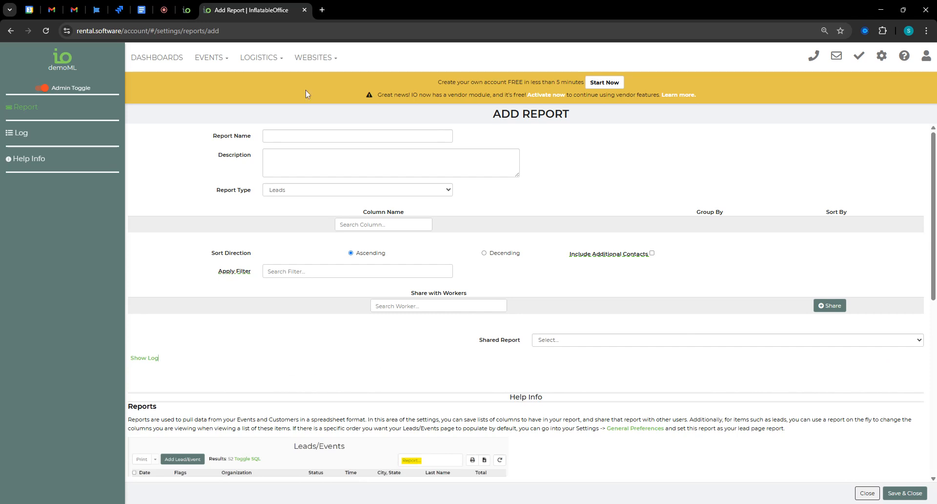
click(357, 136)
text(Com)
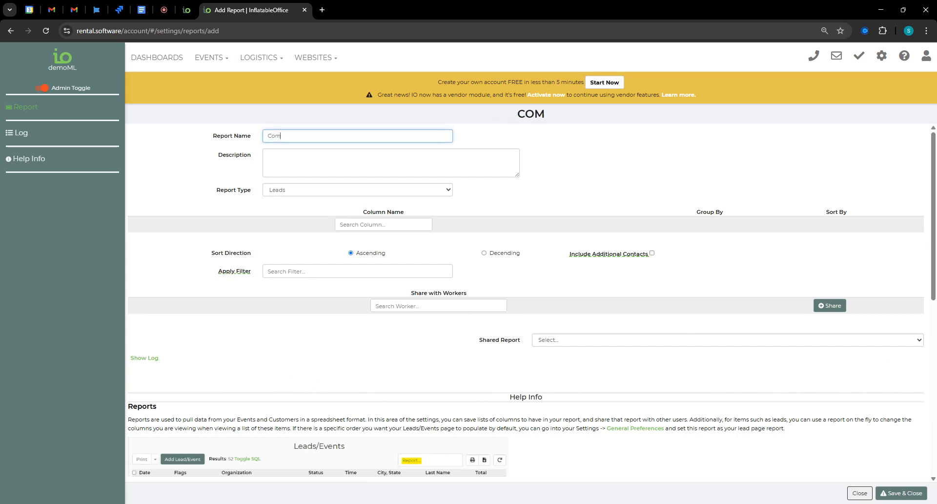
text(ing Events)
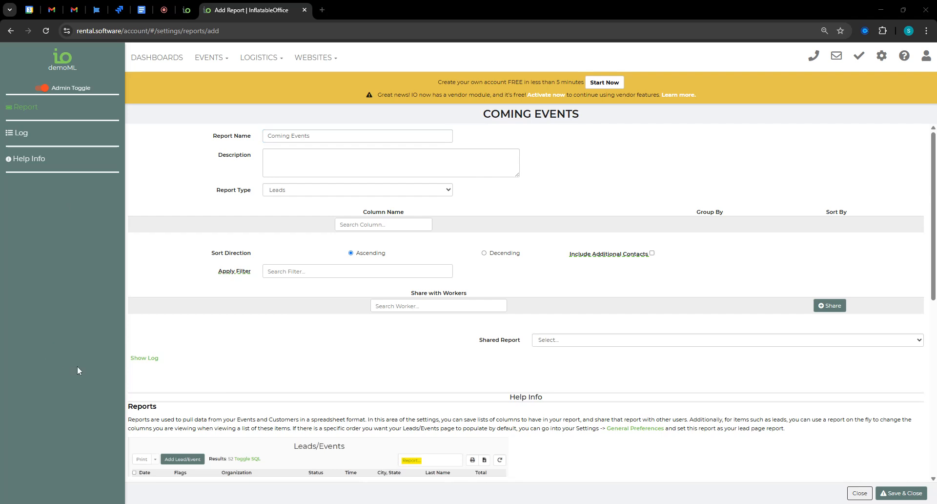
Step: Add the Lead ID column to the Coming Events report
click(383, 225)
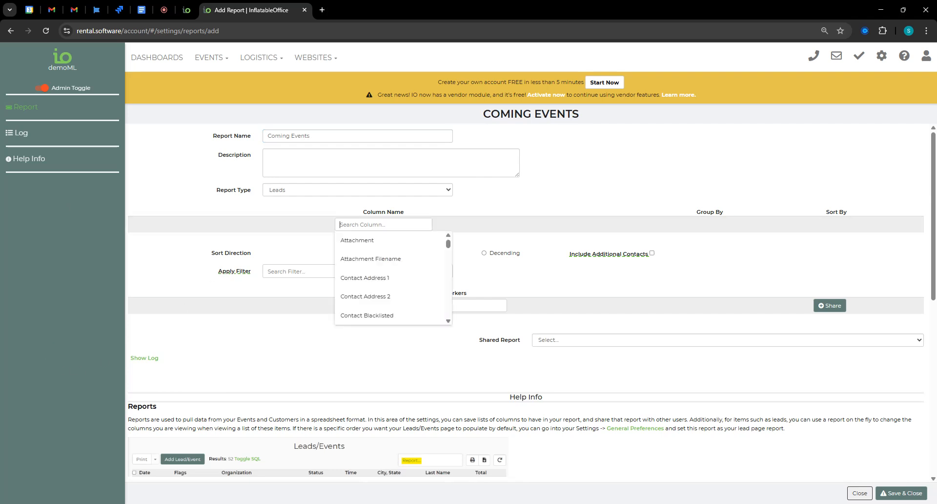
text(lead id)
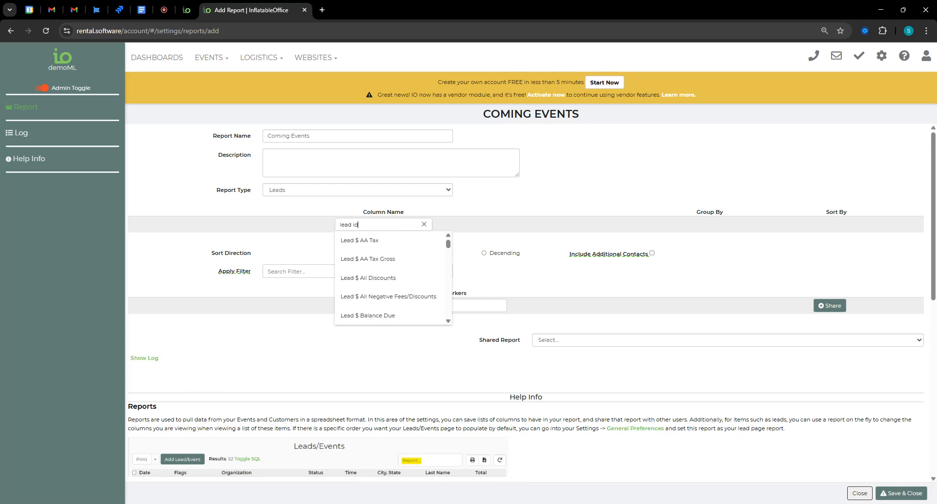
click(347, 243)
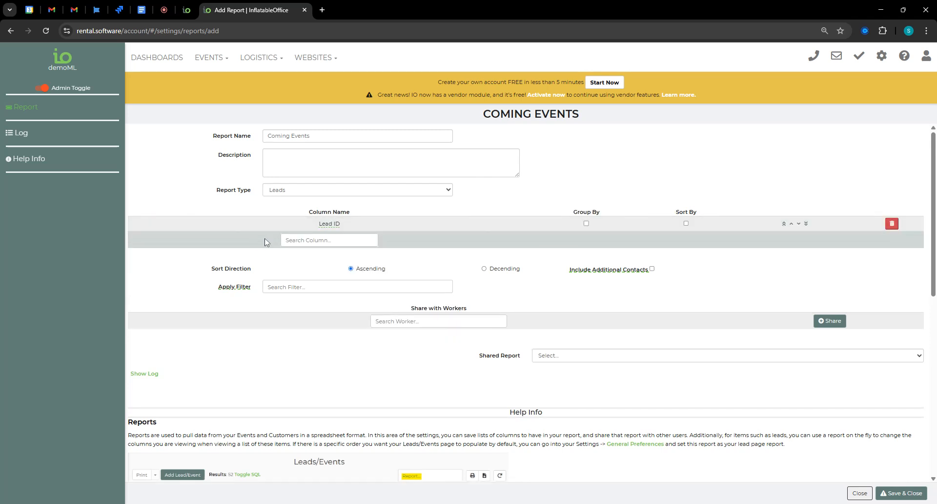
click(329, 240)
click(319, 411)
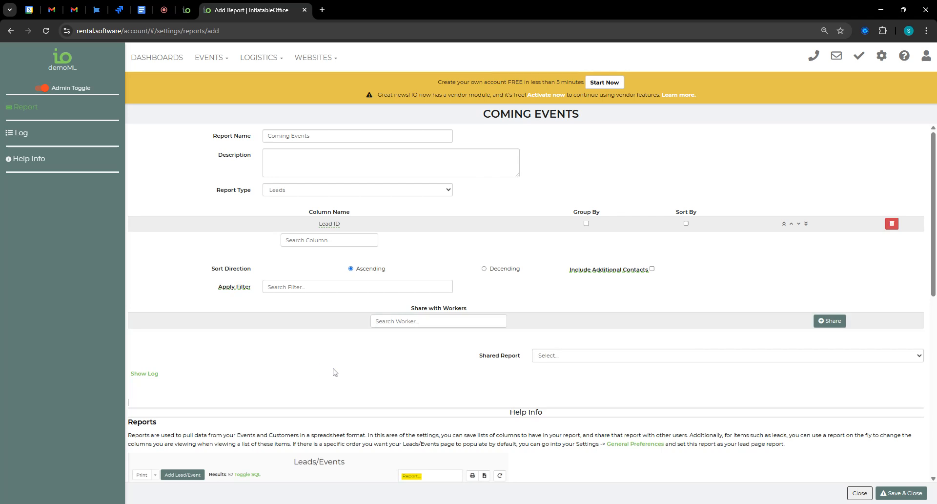
click(304, 240)
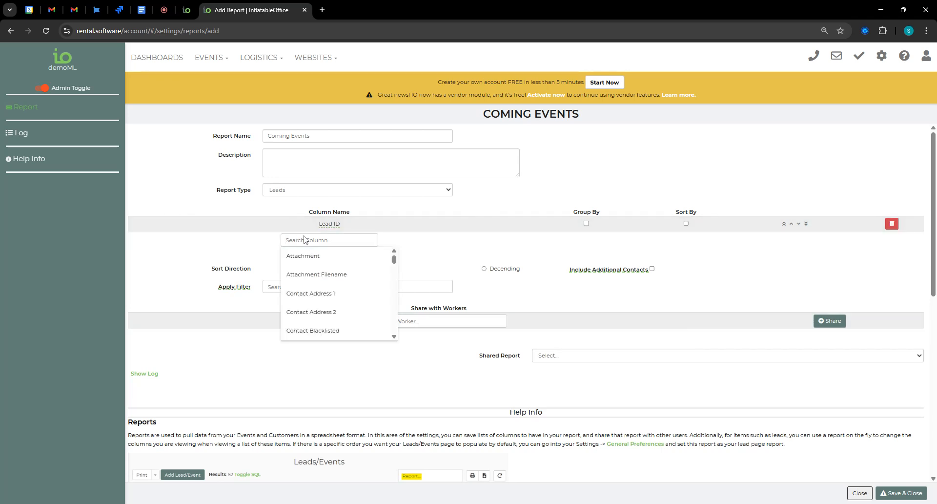
text(conta)
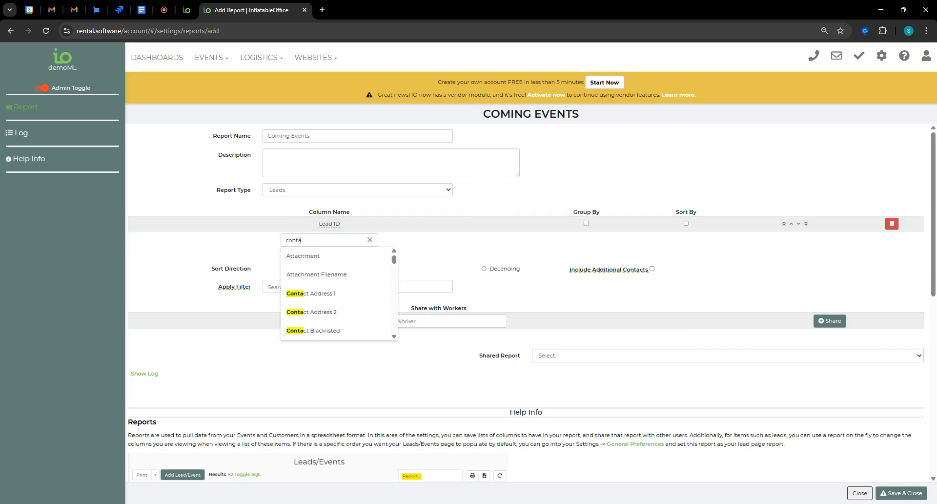
text(ct name)
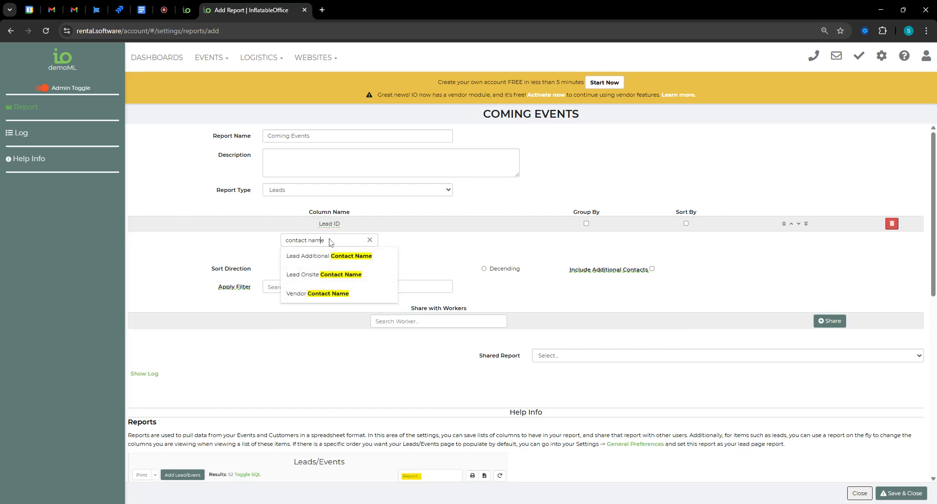
drag(326, 240, 217, 251)
text(full)
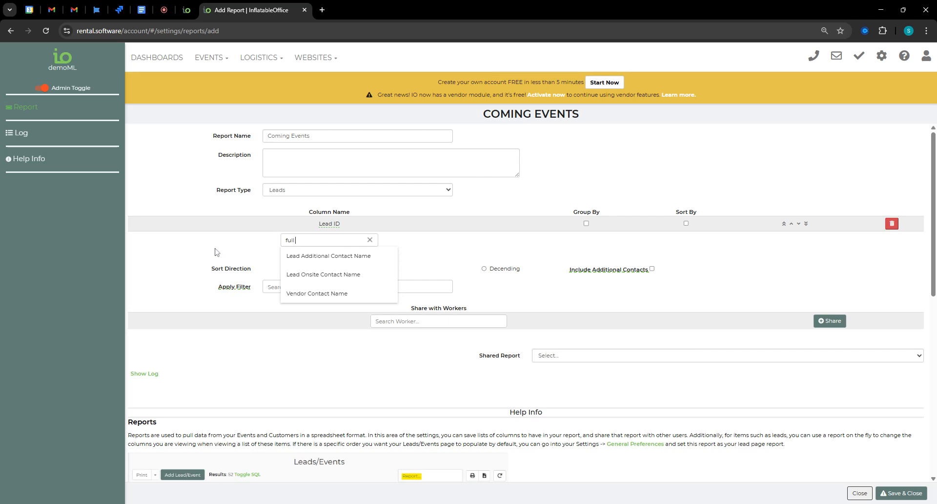
text( name)
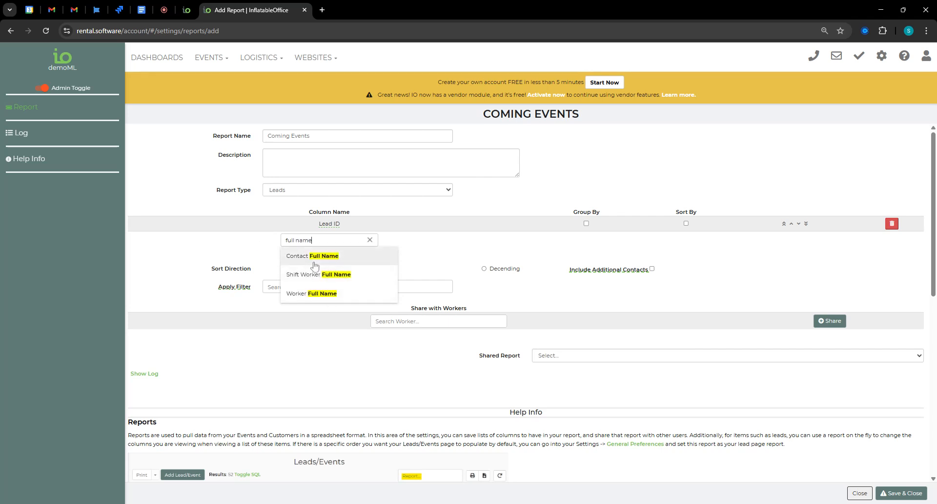
click(311, 293)
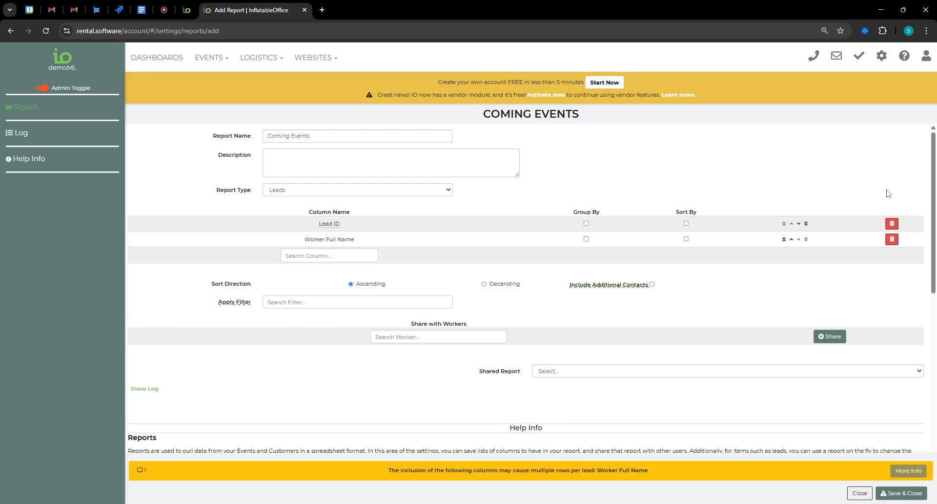
click(891, 239)
Step: Add the Contact Full Name column to the Coming Events report
click(318, 241)
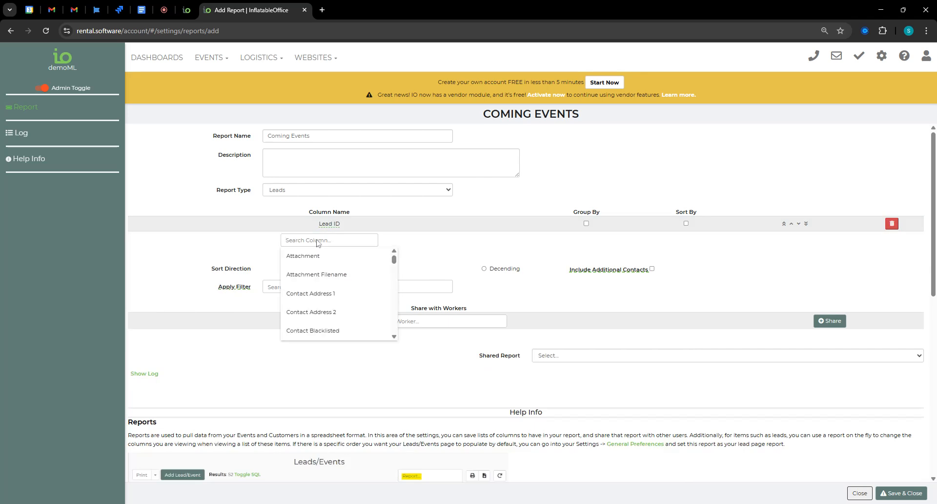
text(full name)
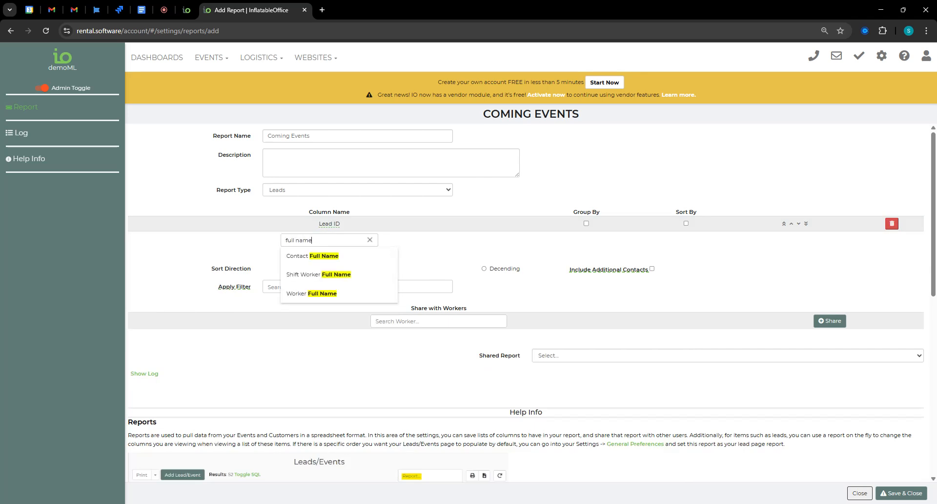
click(325, 263)
Step: Add the Lead Start Date column and move it up one place, above Contact Full Name
click(322, 256)
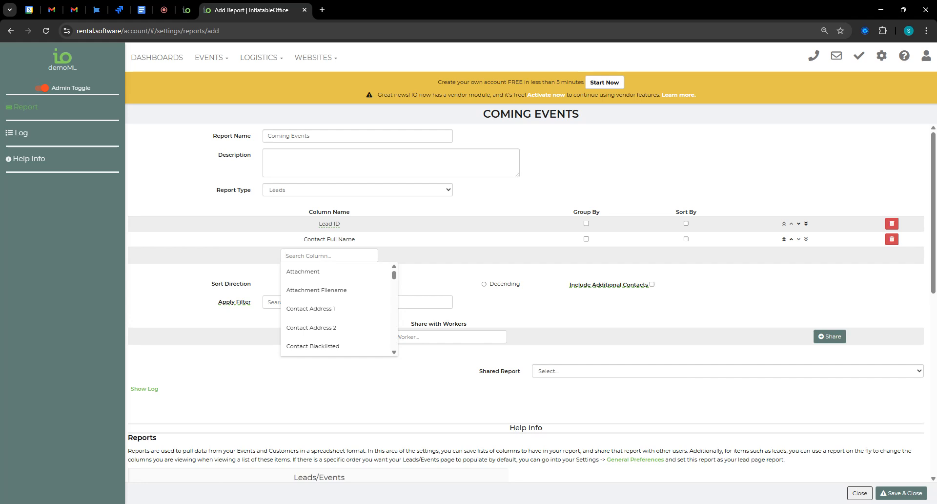
text(start date)
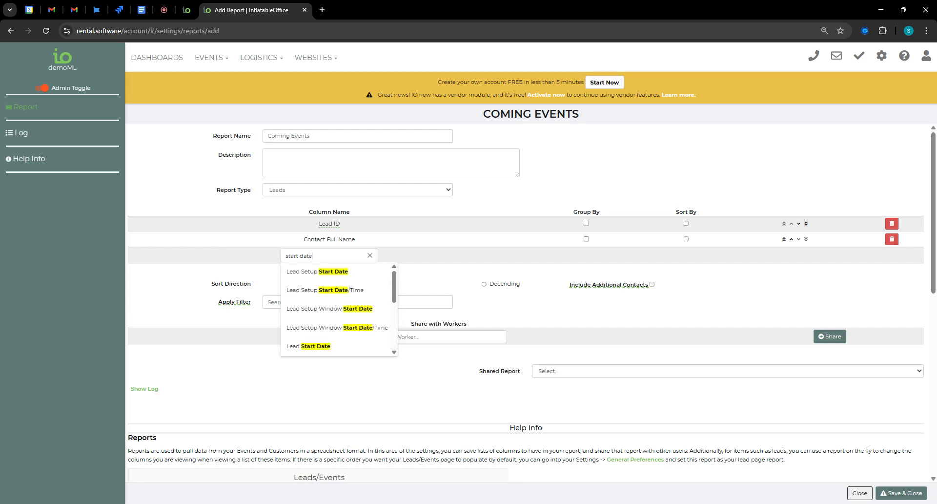
click(316, 347)
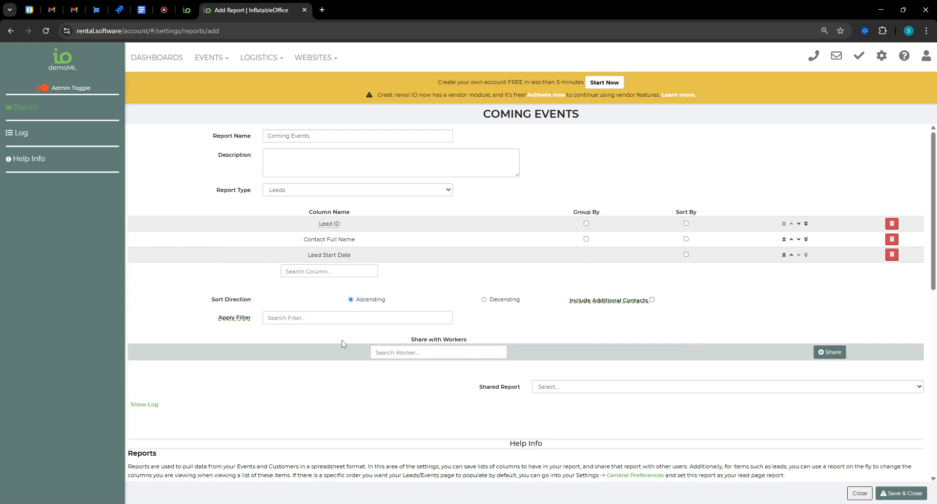
click(791, 254)
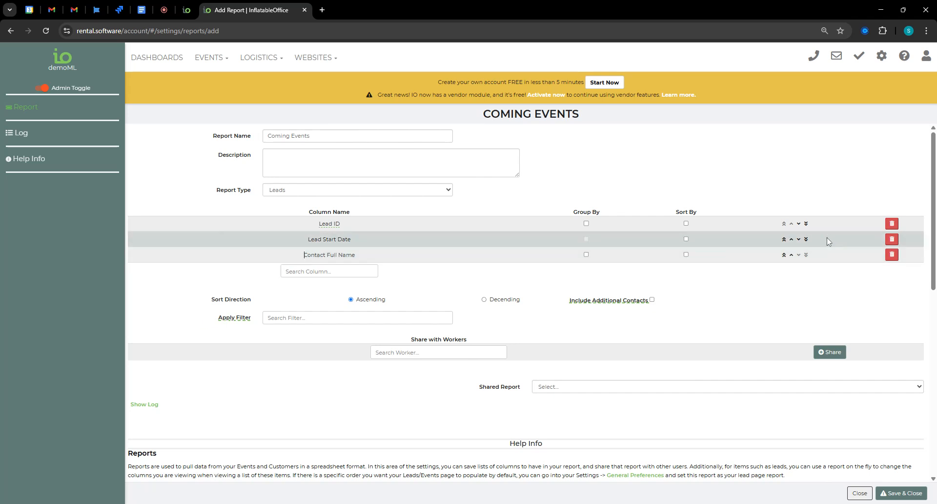
Step: Add the Lead Rental Names / Qty column to the Coming Events report
click(312, 272)
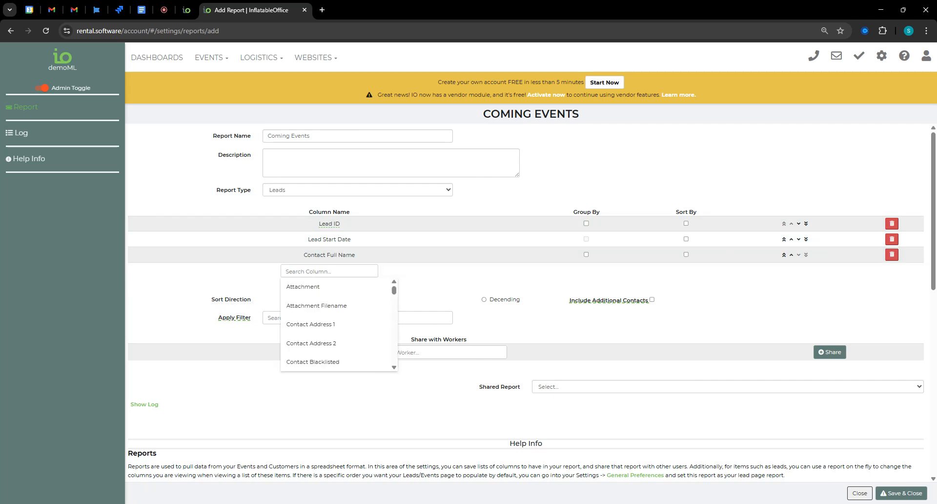
text(rental)
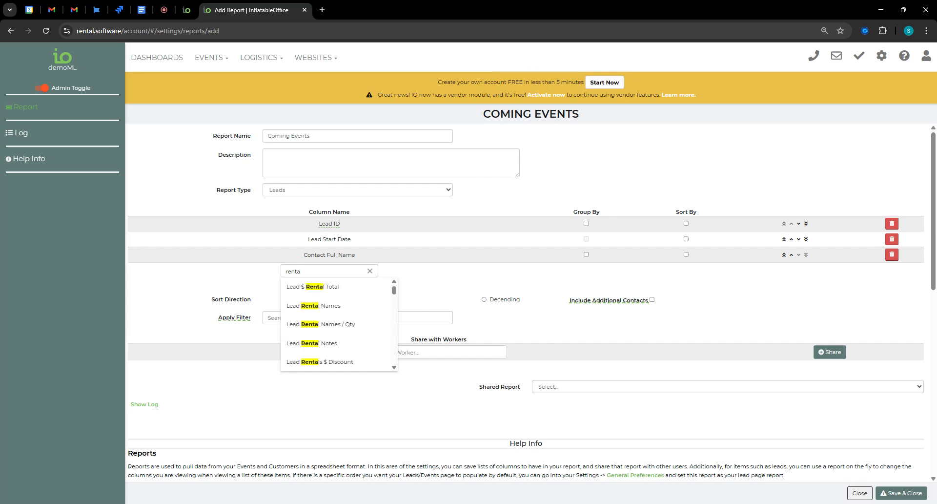
key(ctrl+BackSpace)
text(lead)
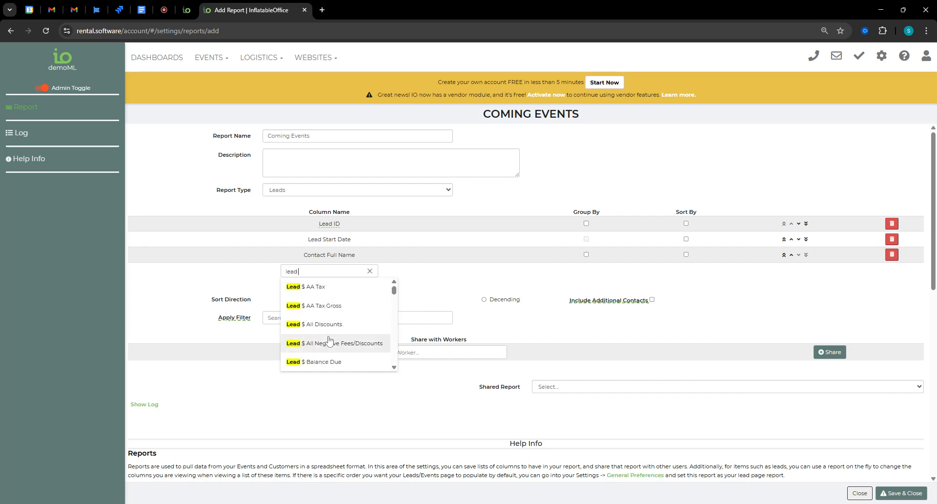
text( renta)
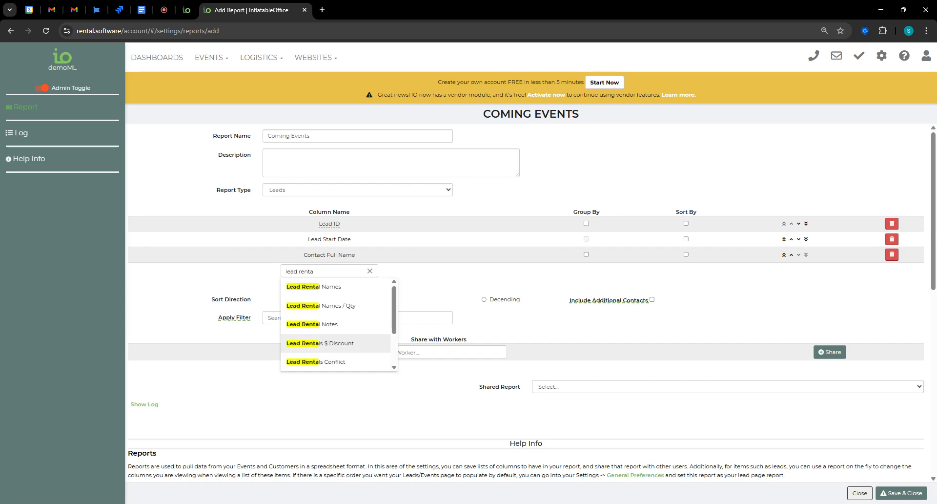
click(334, 308)
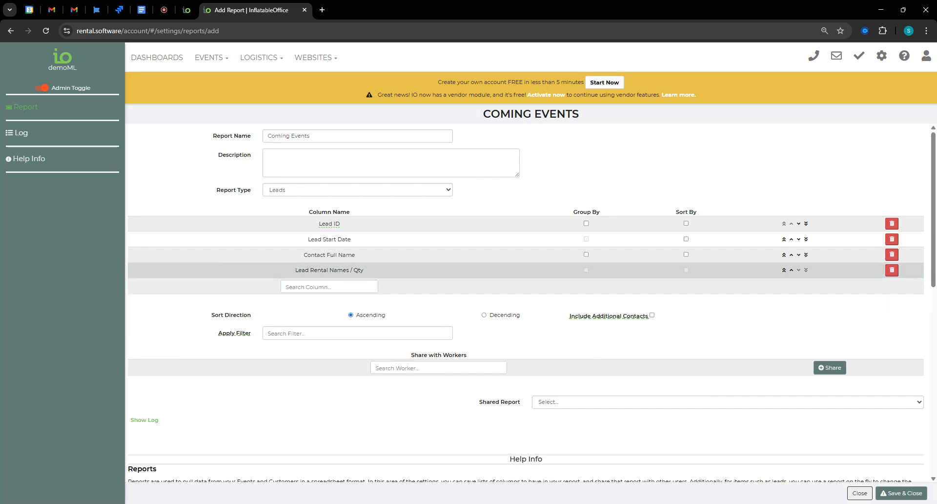
Step: Add the Lead City column to the Coming Events report
click(333, 292)
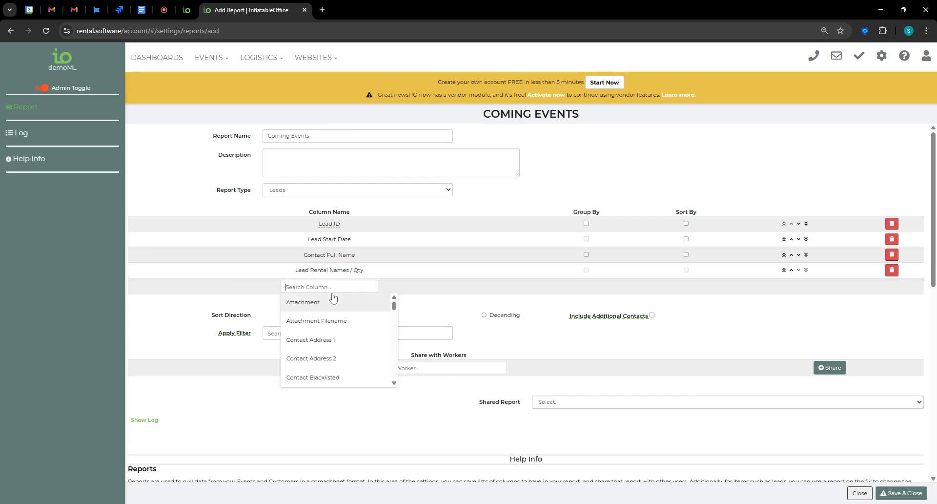
text(city)
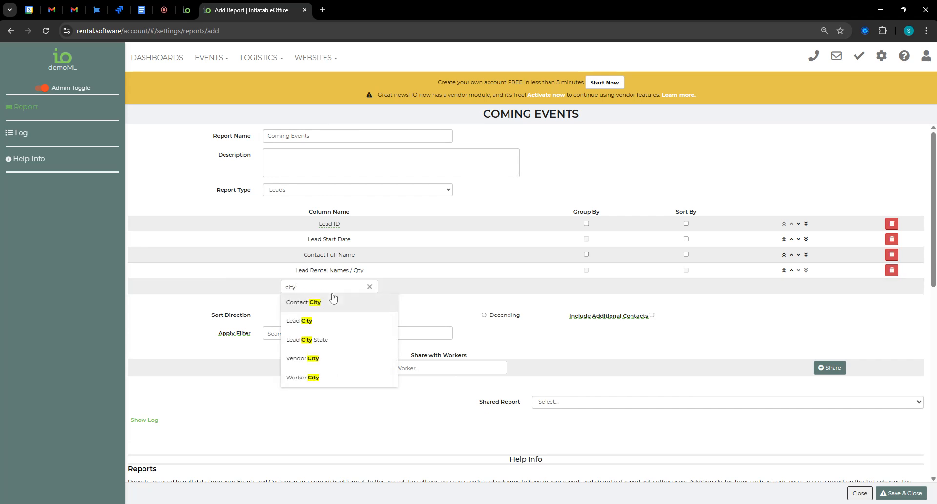
click(307, 322)
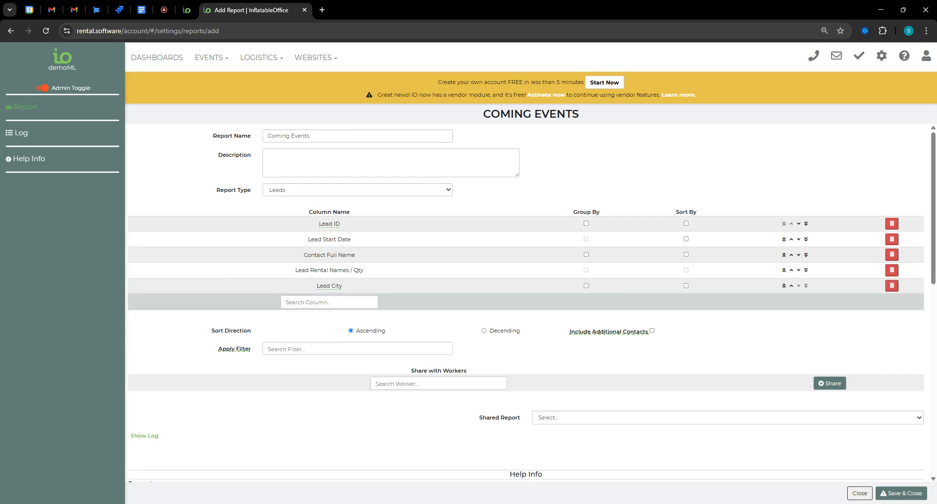
Step: Add the Lead $ Paid and Lead $ Total Sum columns to the Coming Events report
click(321, 305)
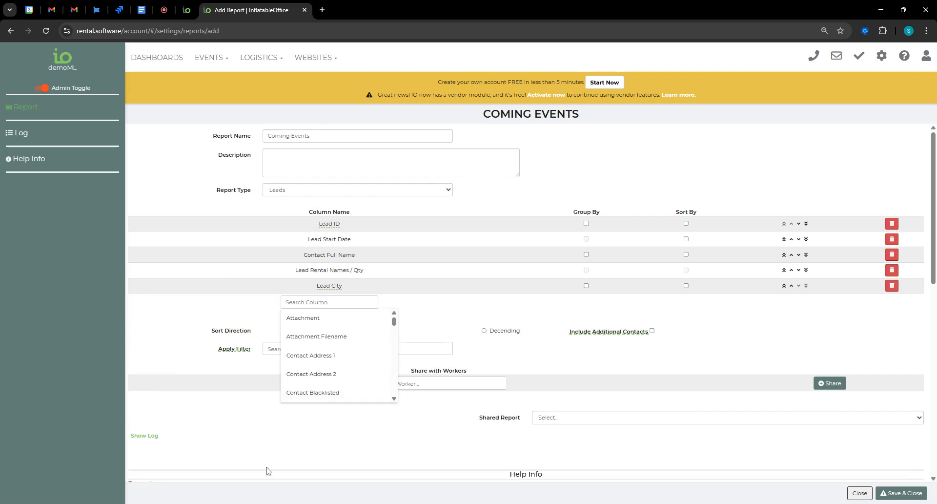
text(paid)
click(305, 322)
click(326, 318)
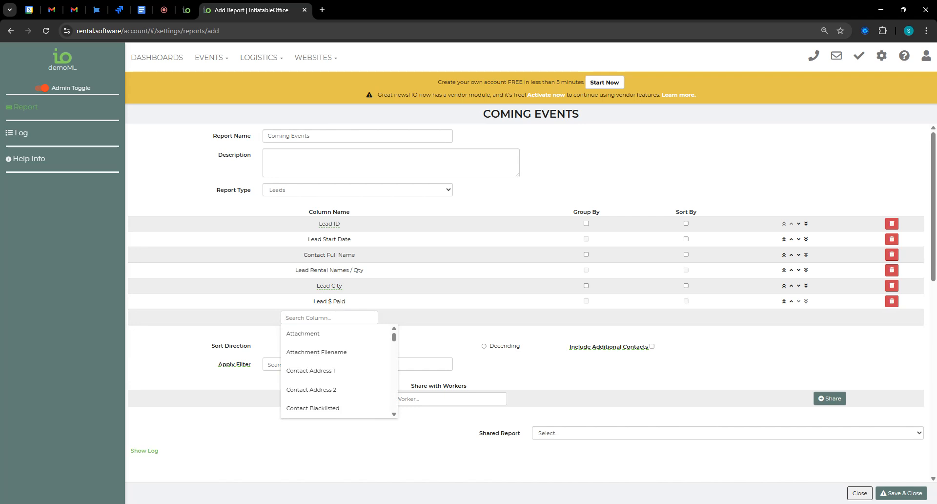
text(total)
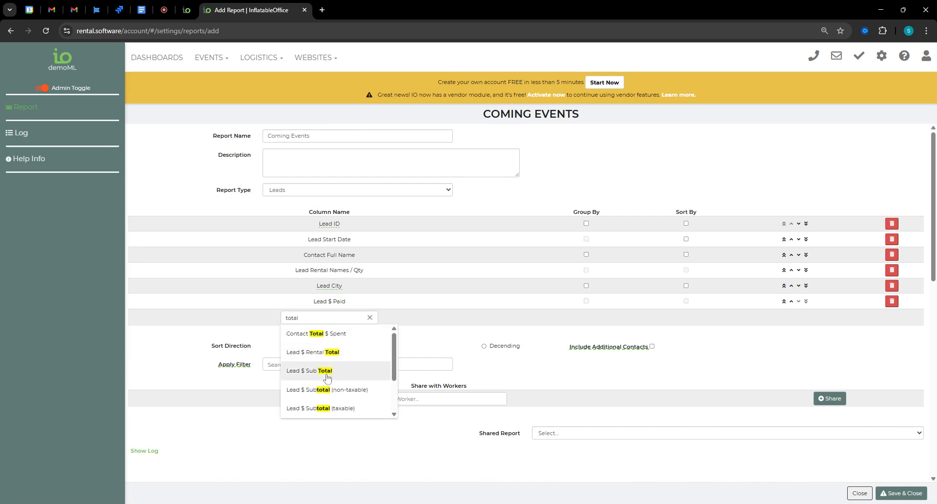
scroll(325, 380, down, 1)
click(332, 392)
Step: Add the Lead $ Balance Due column to the Coming Events report
click(331, 336)
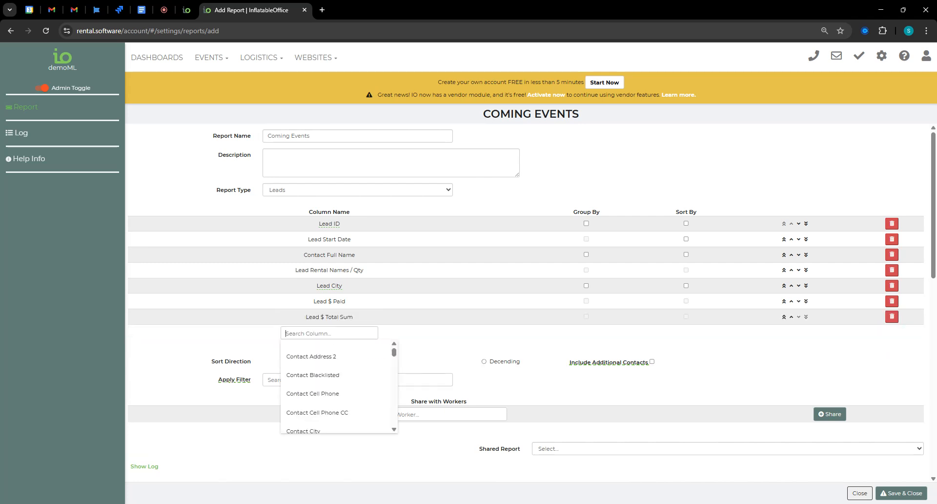
text(balanvce)
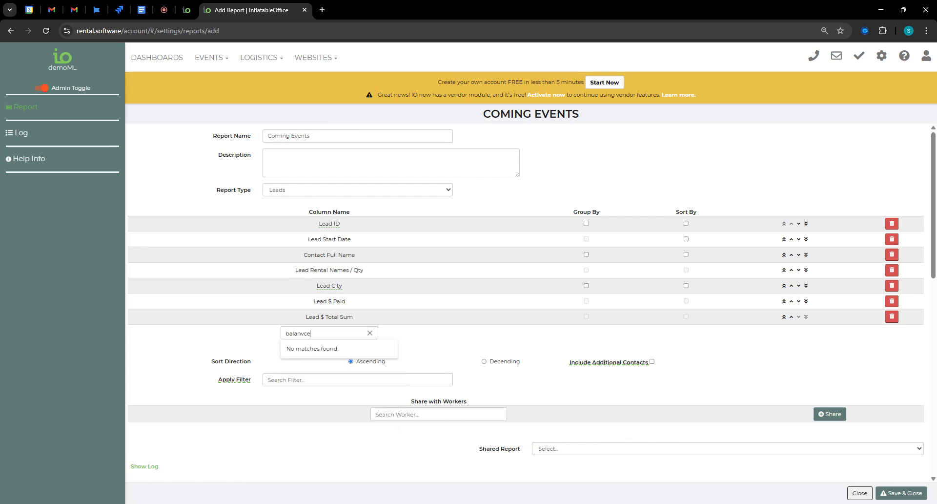
text(c)
click(314, 349)
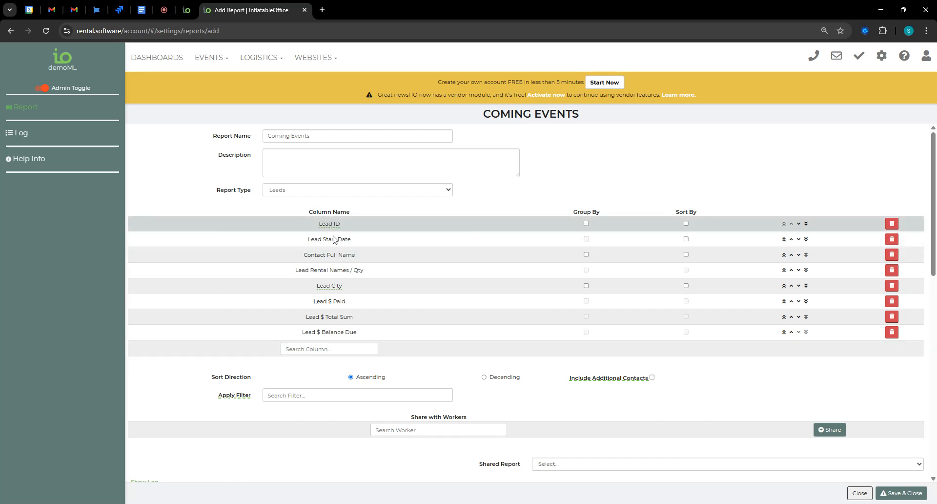
Step: Group the Coming Events report by Lead ID and save it
click(586, 223)
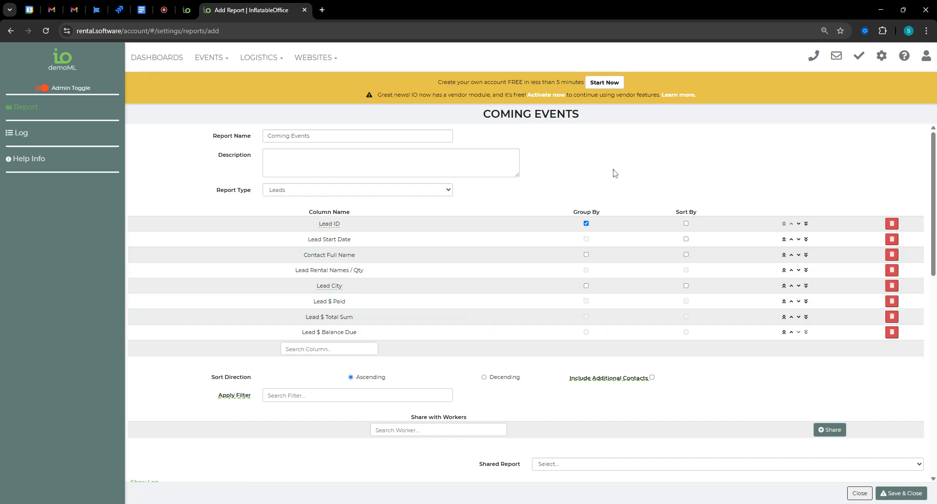
click(901, 493)
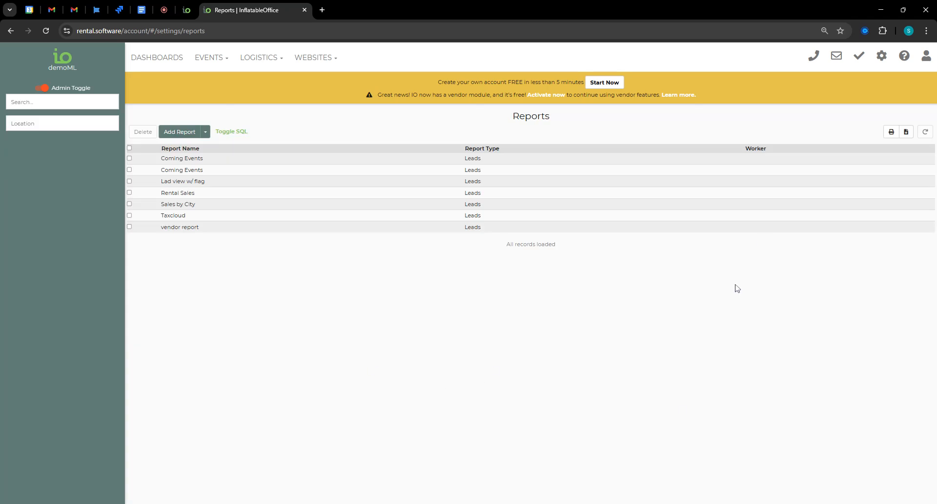
Step: Start a new filter of type Lead in the Filters settings and name it Confirmed
click(882, 56)
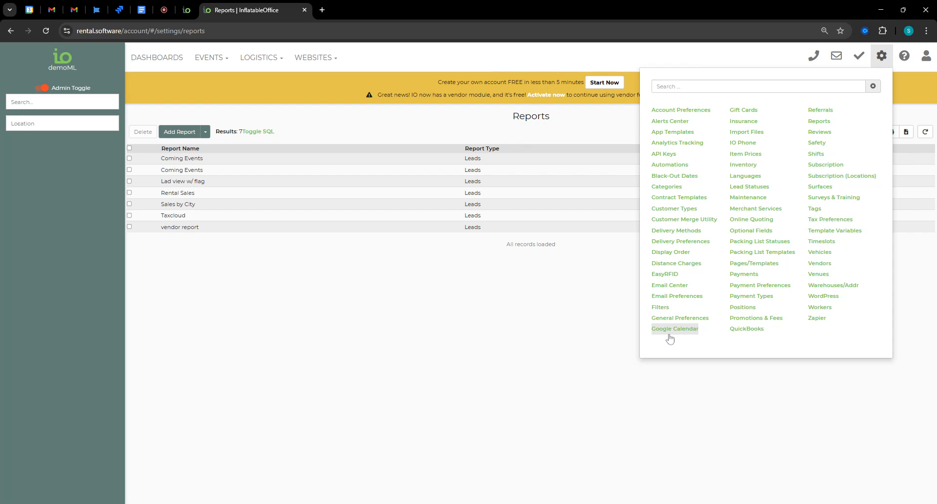
click(664, 307)
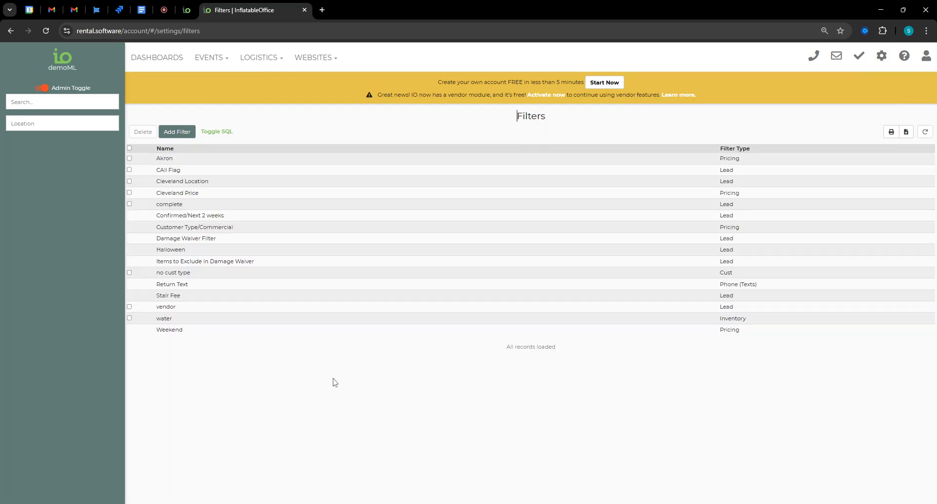
click(177, 133)
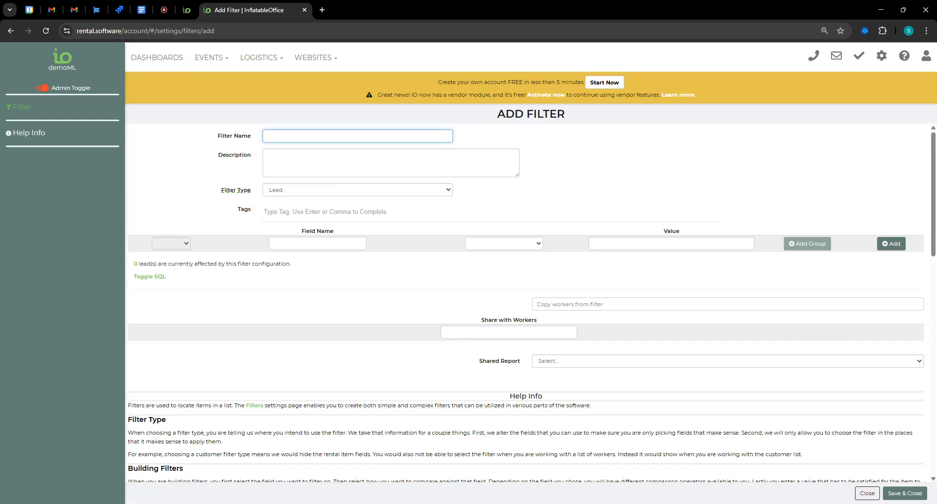
text(Confirmed)
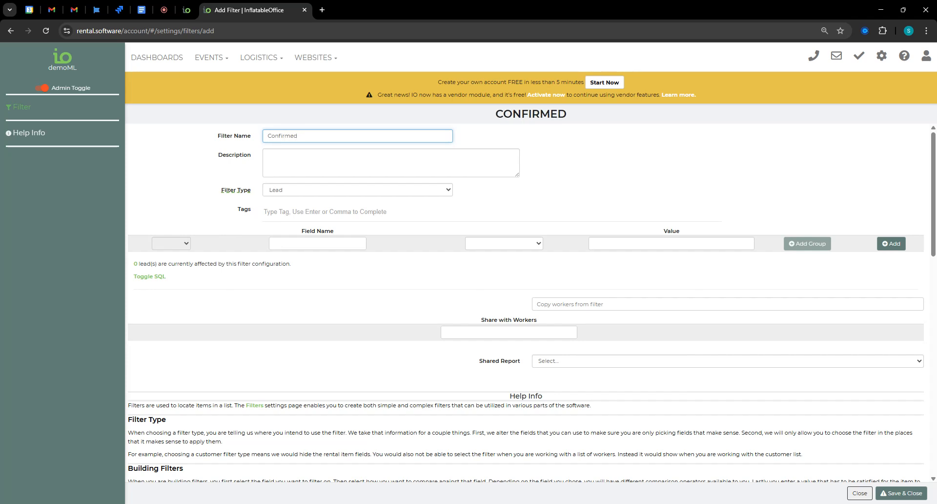
Step: Give the Confirmed filter the condition Lead Status contains confirmed, and save the filter
click(313, 246)
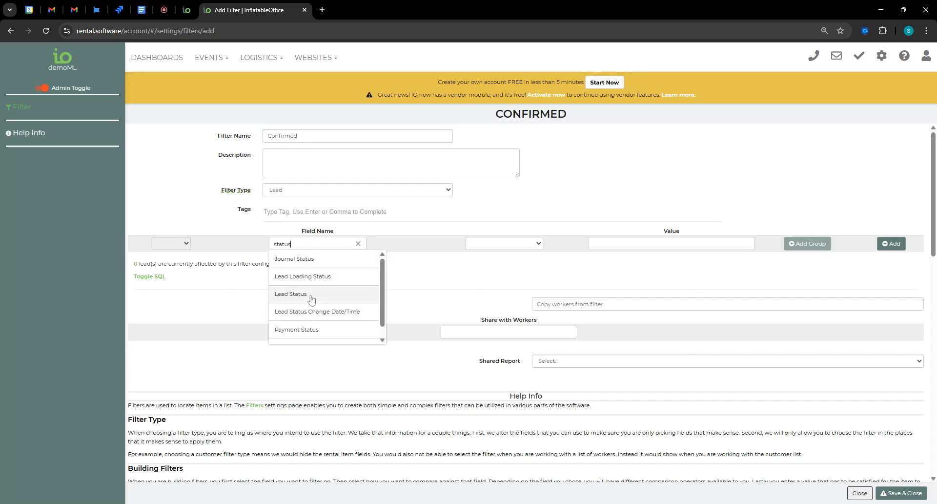
click(306, 299)
click(671, 244)
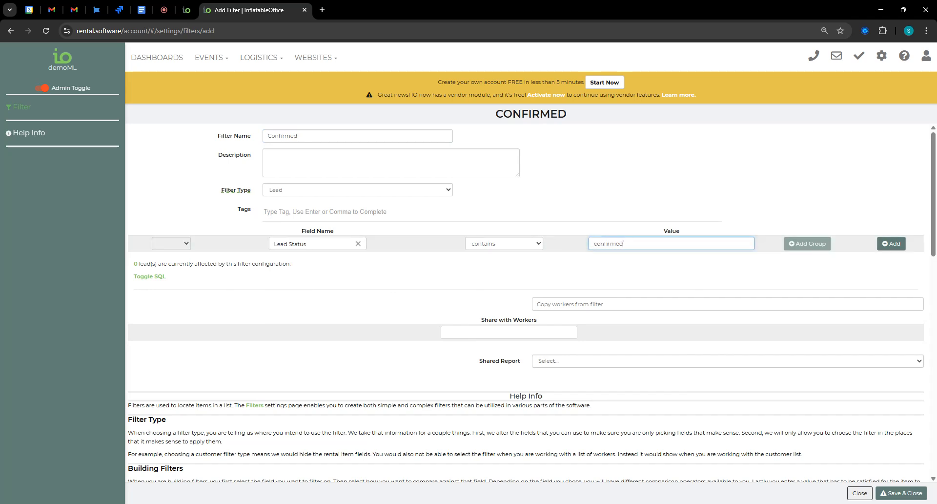
click(891, 244)
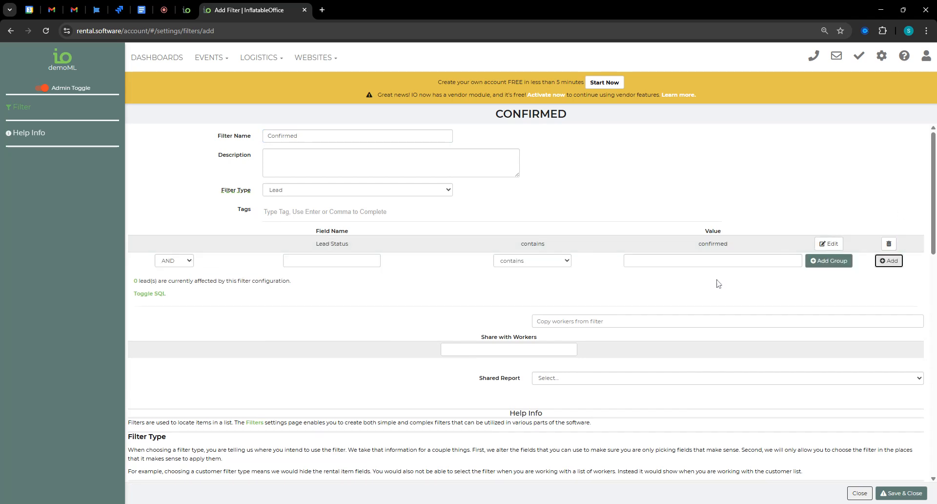
click(901, 493)
Step: Reopen the new Coming Events report from the Reports settings and rename it Coming Events*
click(884, 57)
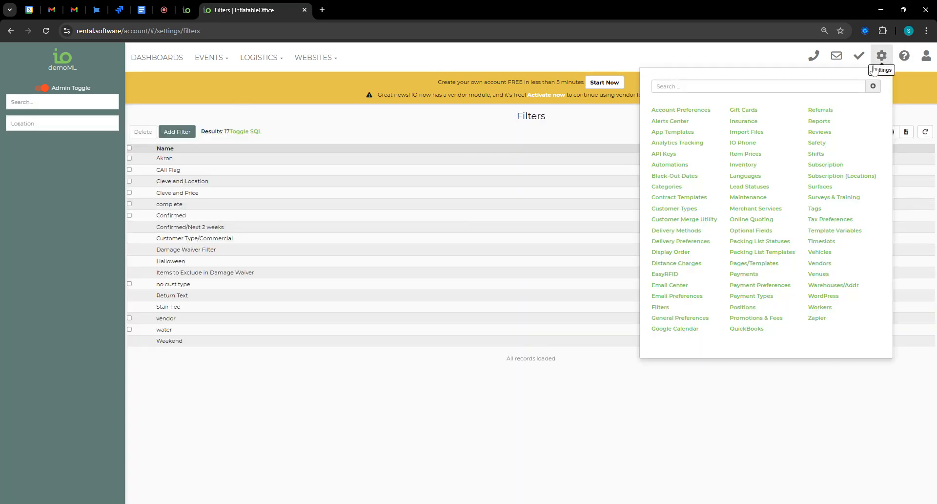
click(818, 145)
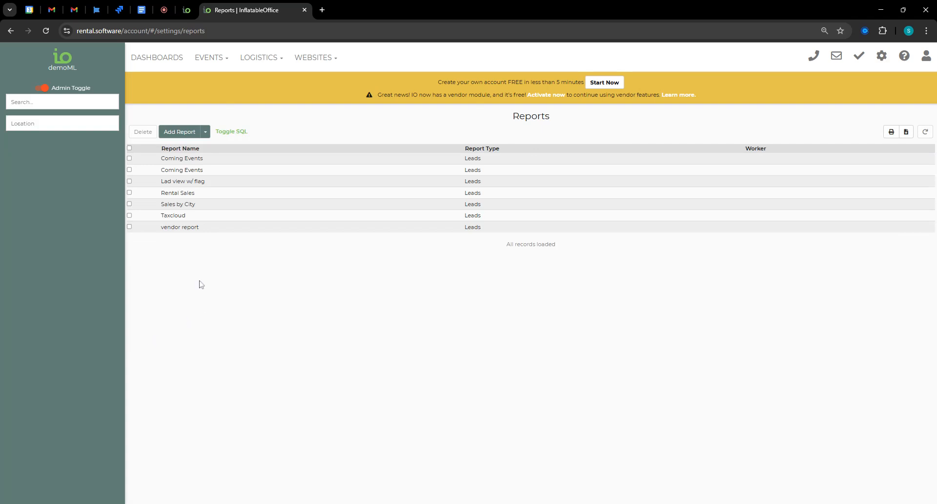
click(183, 173)
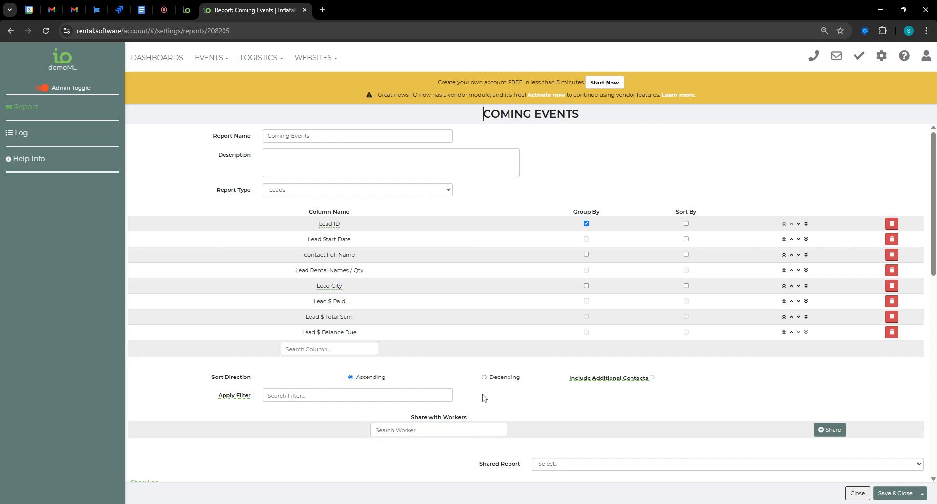
click(300, 137)
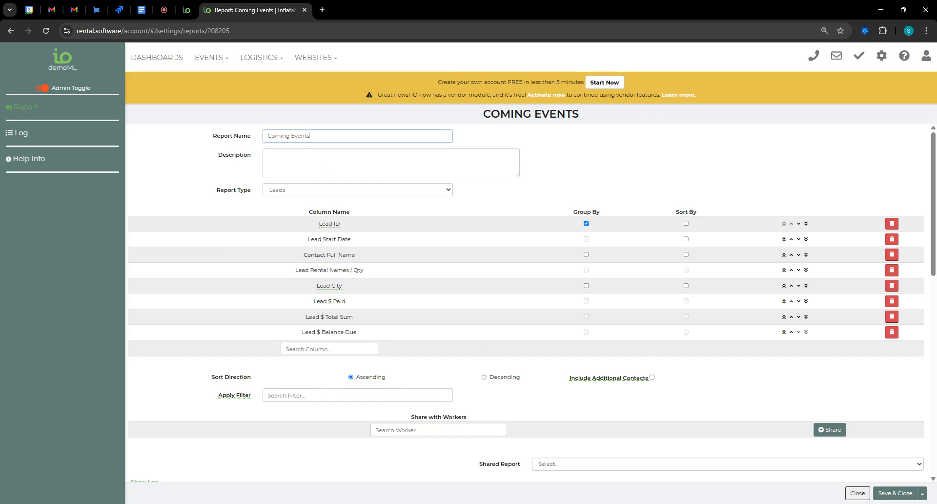
text(')
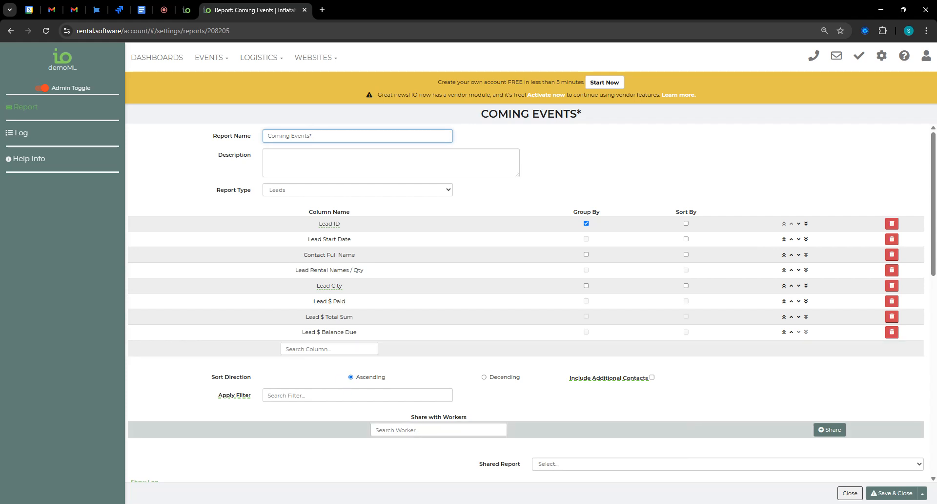
Step: Apply the Confirmed/Next 2 weeks filter to the Coming Events* report and save the report
click(321, 396)
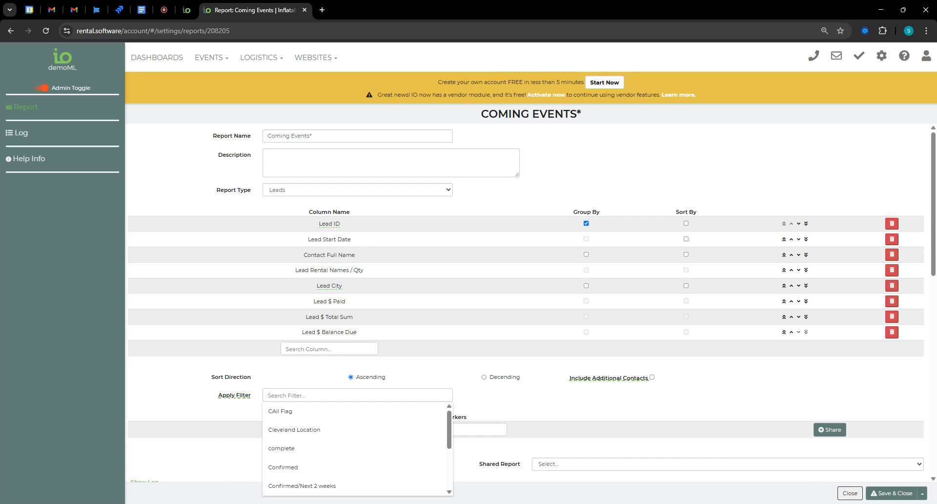
text(co)
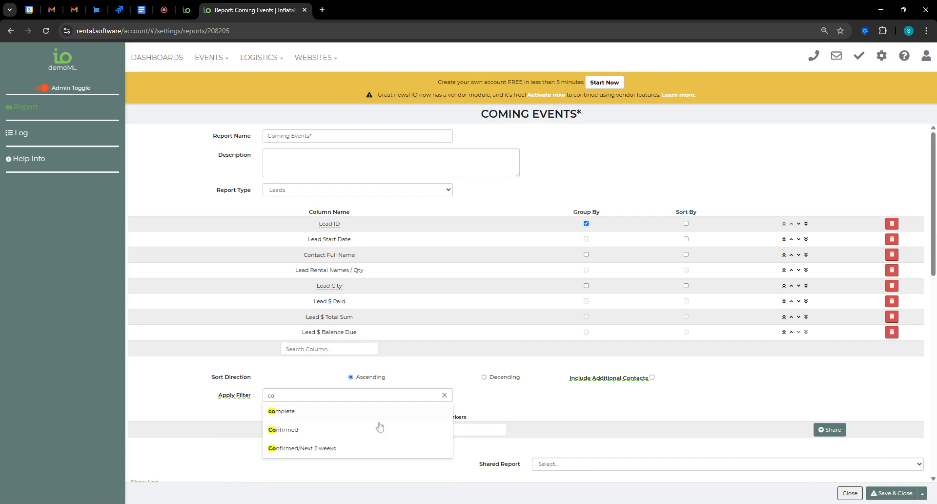
click(295, 413)
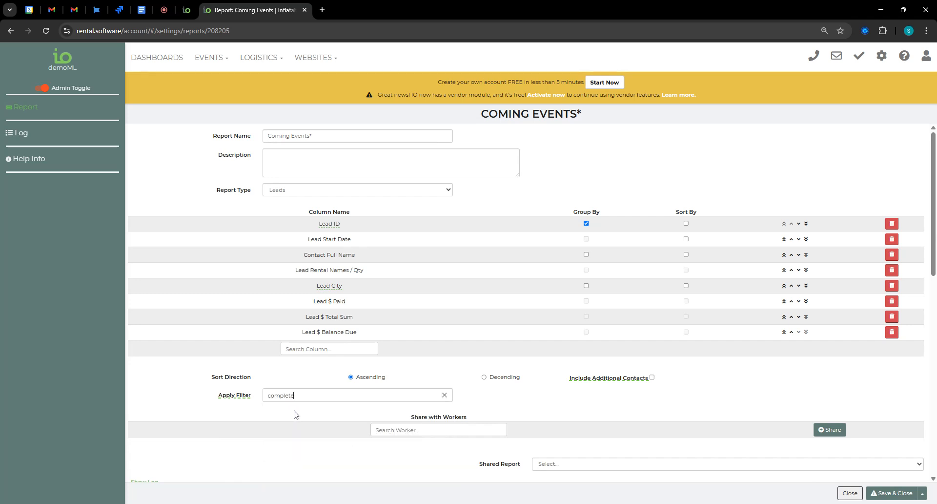
click(445, 395)
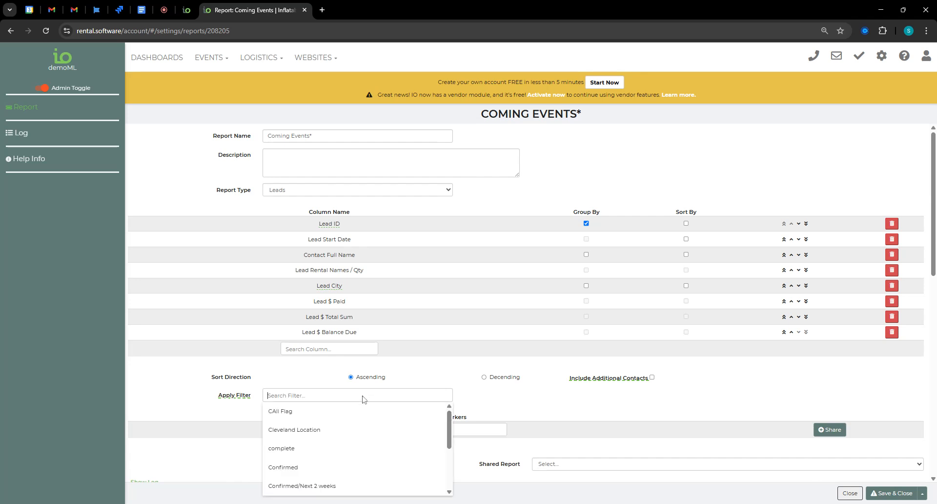
click(317, 488)
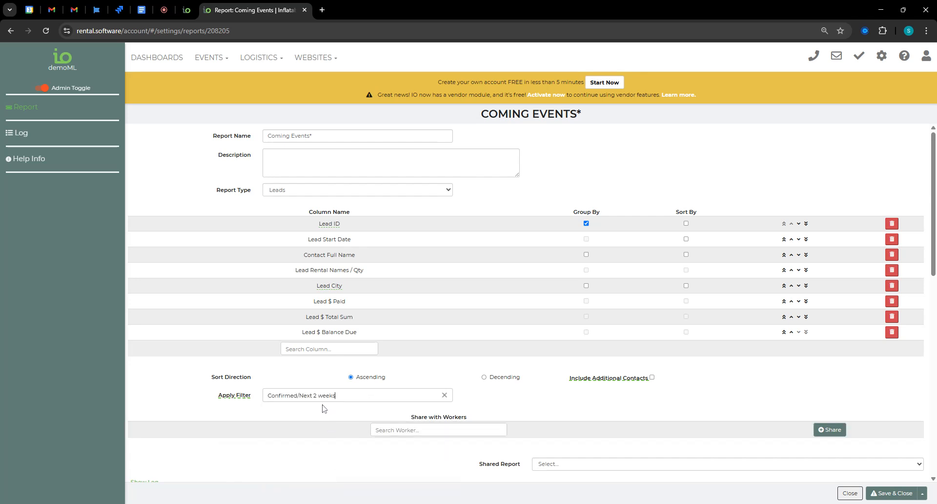
click(889, 493)
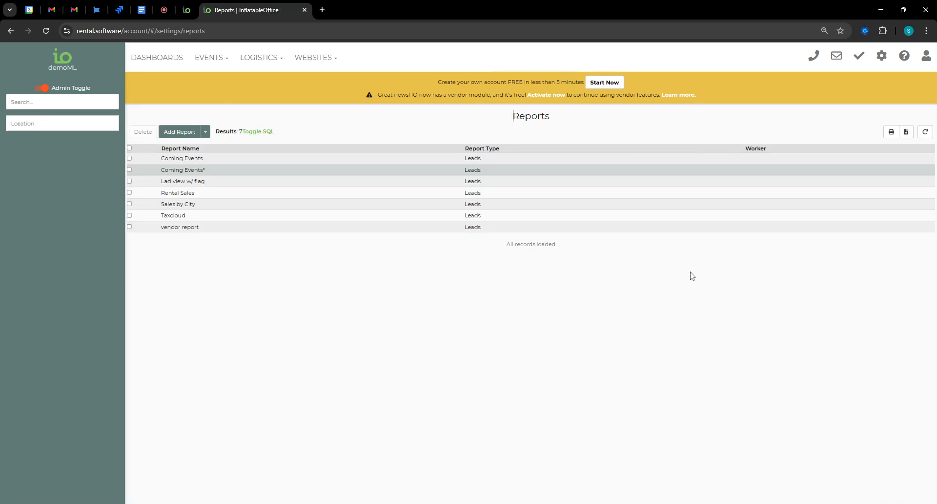
Step: Examine the conditions of the Confirmed/Next 2 weeks filter in the Filters settings, and close it without changes
click(881, 57)
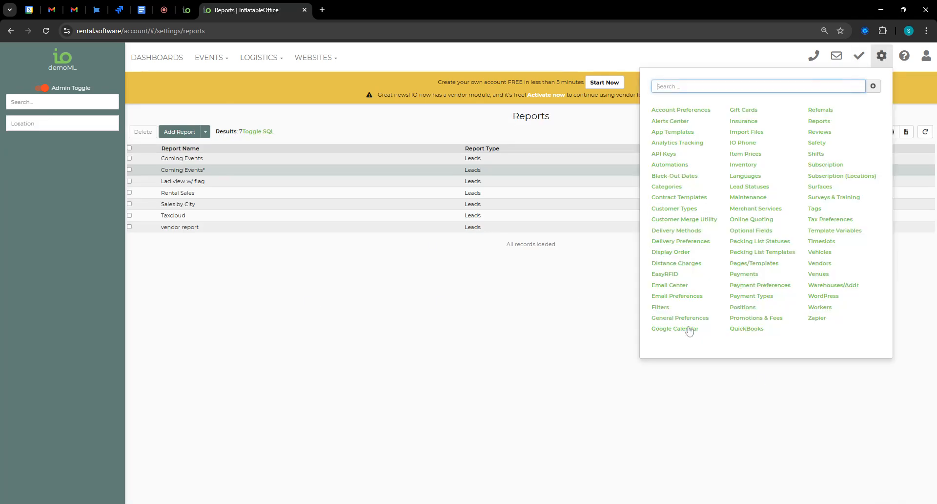
click(661, 307)
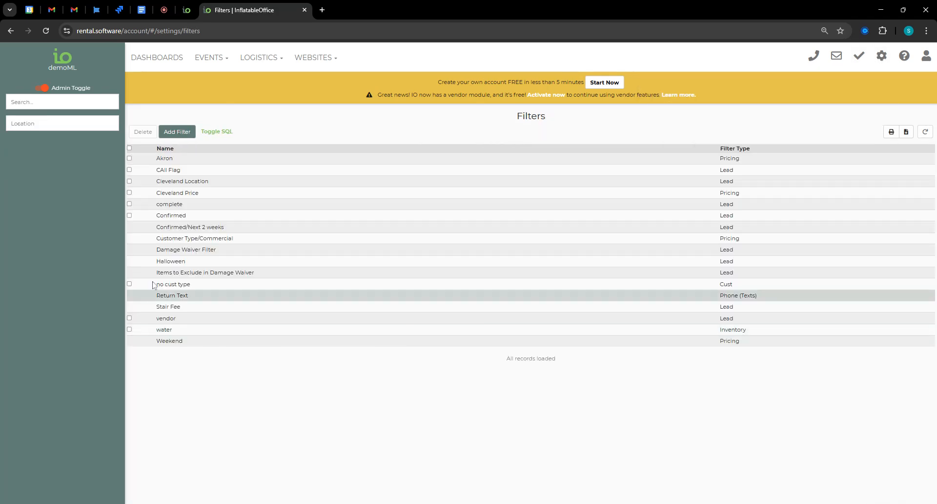
click(190, 228)
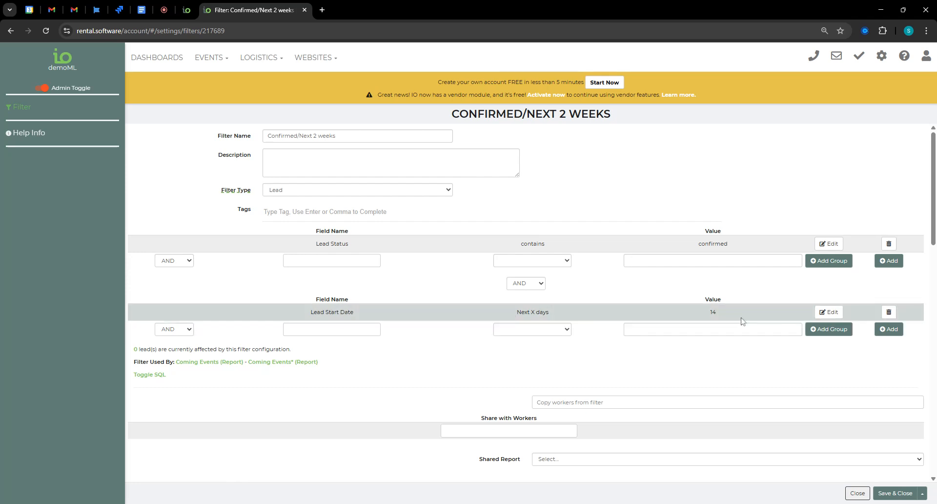
click(858, 492)
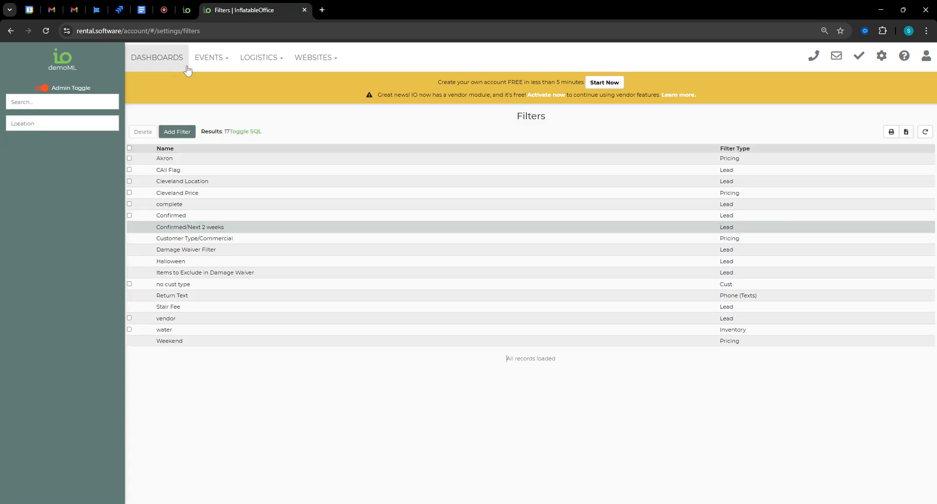
Step: Show the Leads/Events list with the Coming Events report, the one without the asterisk
click(209, 57)
click(213, 77)
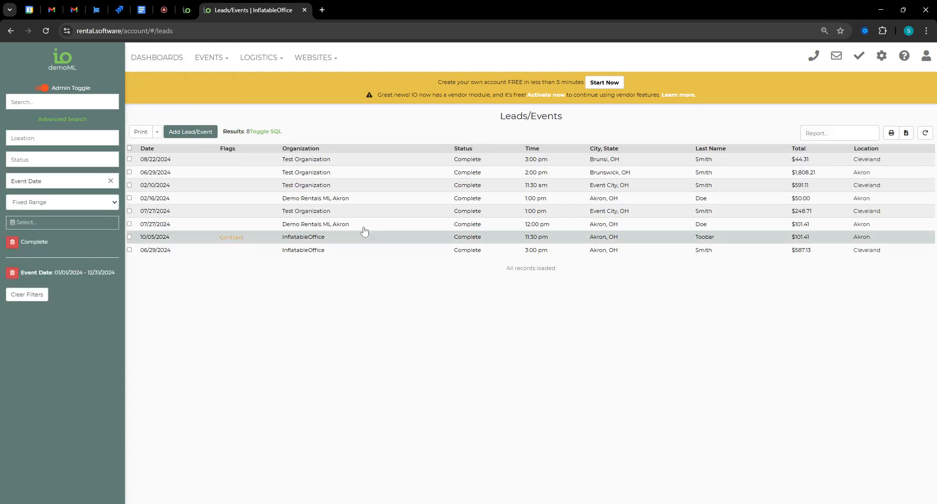
click(839, 133)
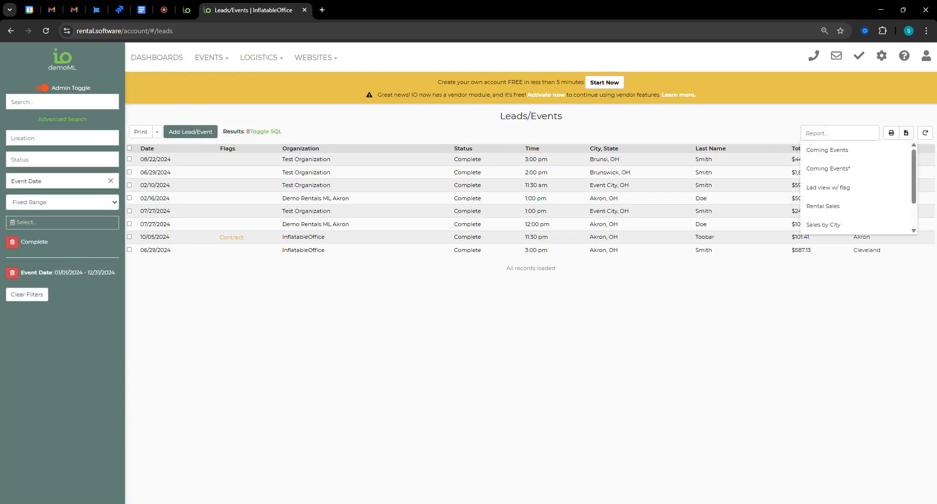
click(829, 150)
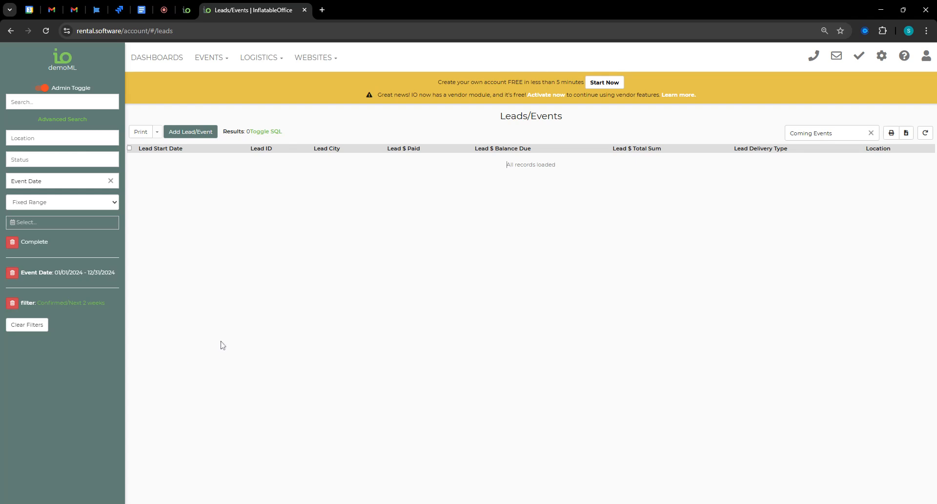
Step: Remove the Event Date range and the Complete status filters from the Leads/Events list
click(12, 273)
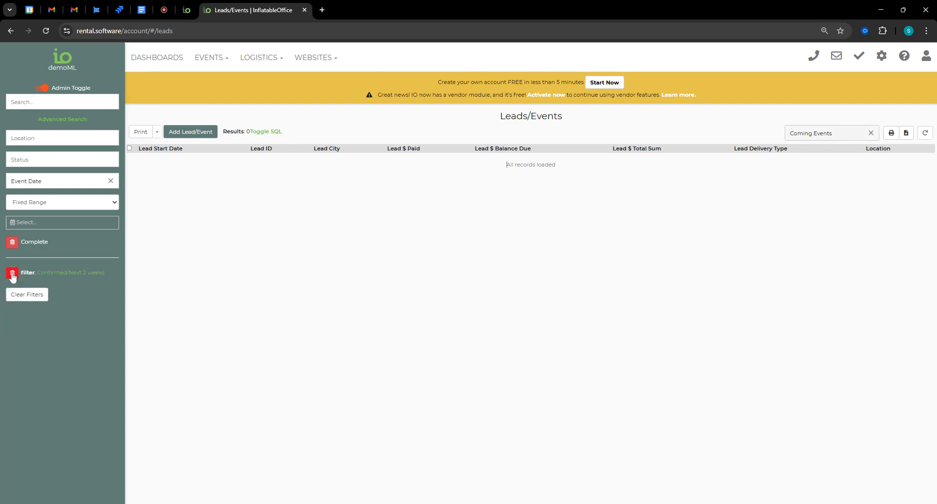
click(12, 242)
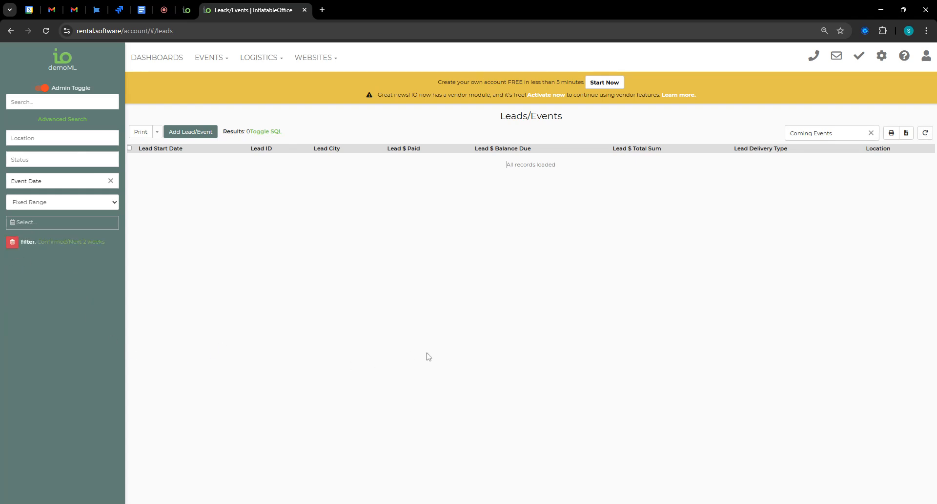
Step: Remove the Confirmed/Next 2 weeks filter from the Leads/Events list, and change the 05/01/2025 event's status to Confirmed
click(12, 242)
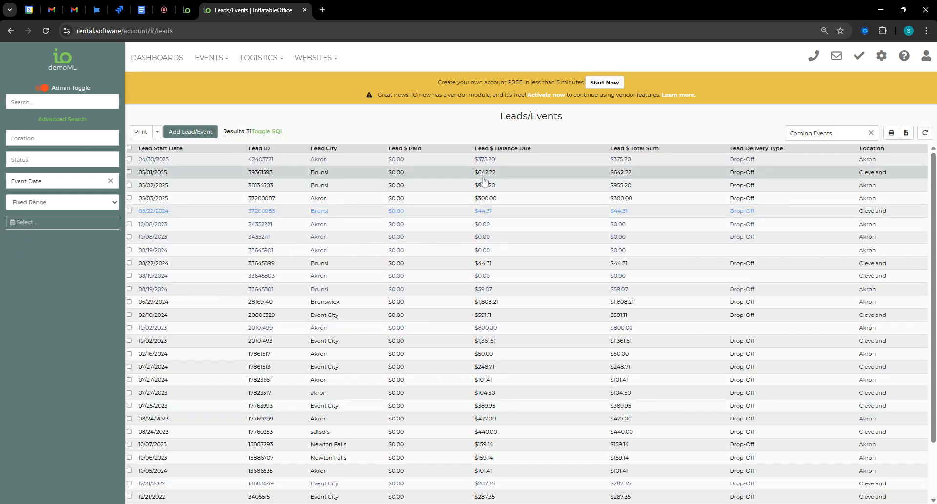
click(480, 174)
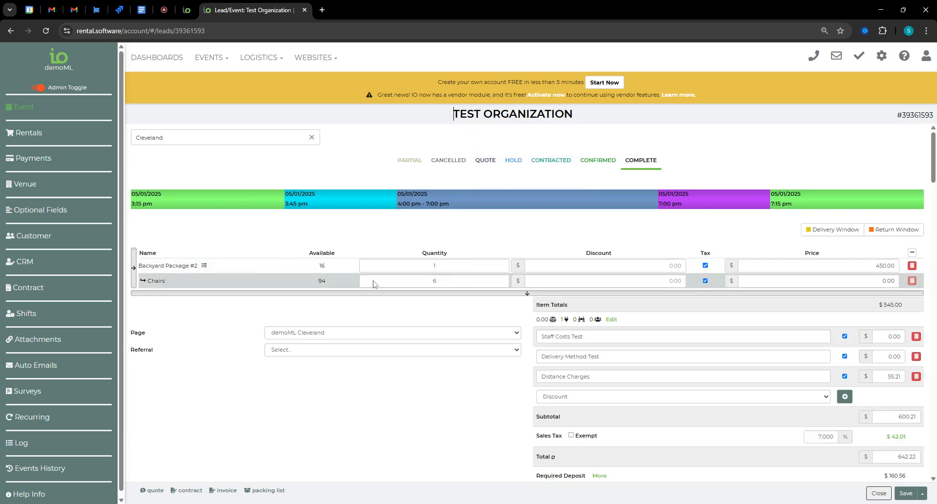
click(589, 163)
Step: Move the confirmed event's date to 05/08/2025, keeping its 4:00 pm to 7:00 pm times, and save and close it
mouse_move(539, 194)
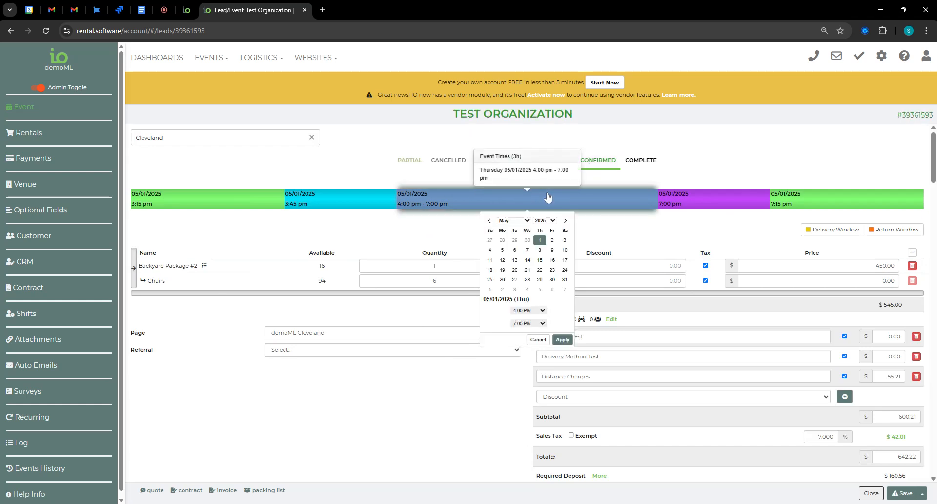
click(540, 260)
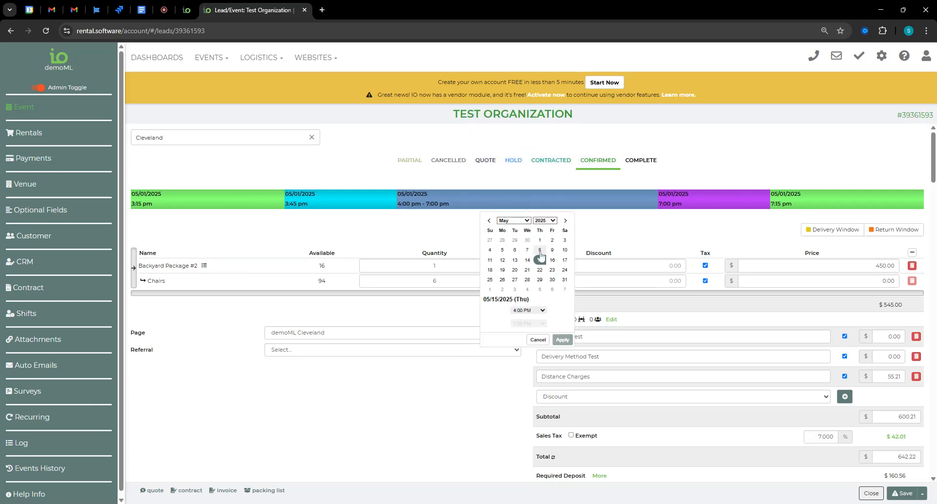
click(540, 250)
click(562, 340)
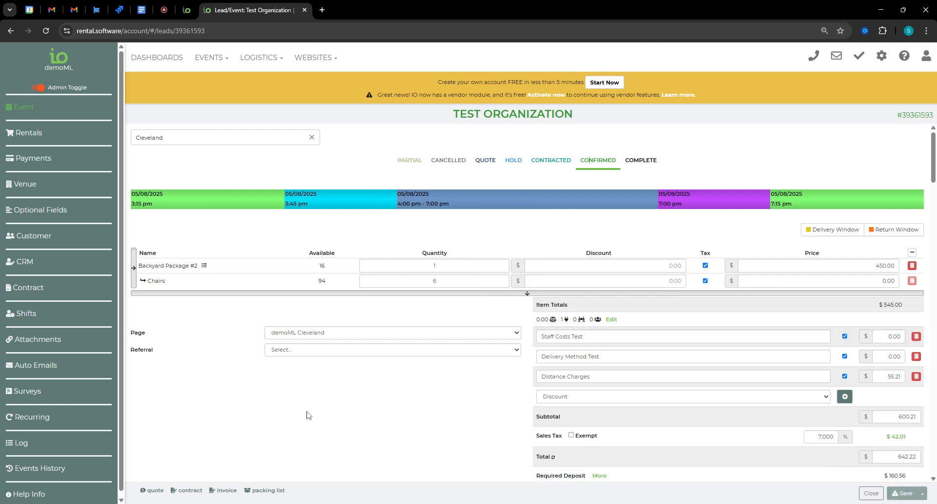
click(877, 493)
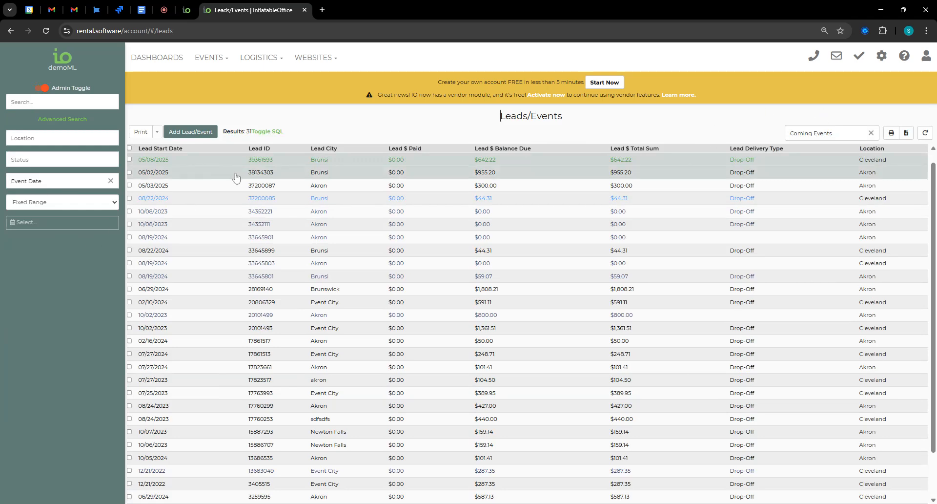
Step: Clear the report from the Leads/Events list and reapply the Coming Events report without the asterisk
click(872, 133)
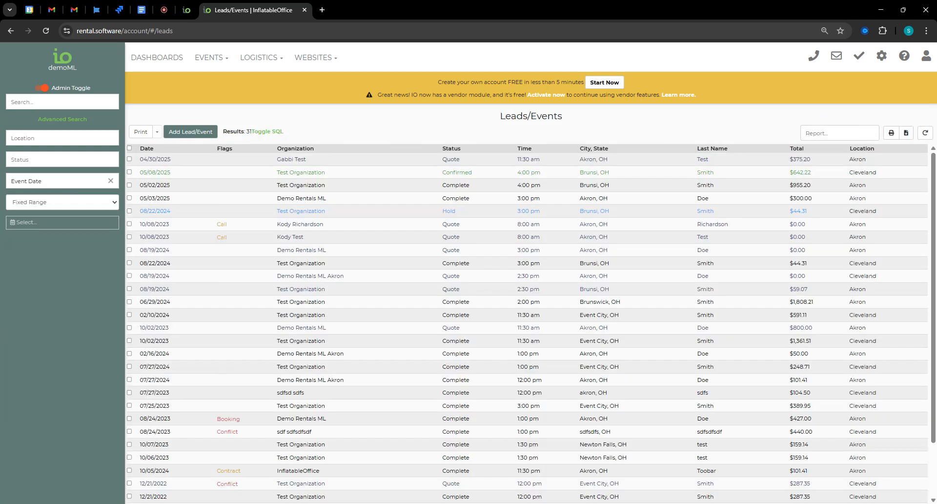
click(855, 136)
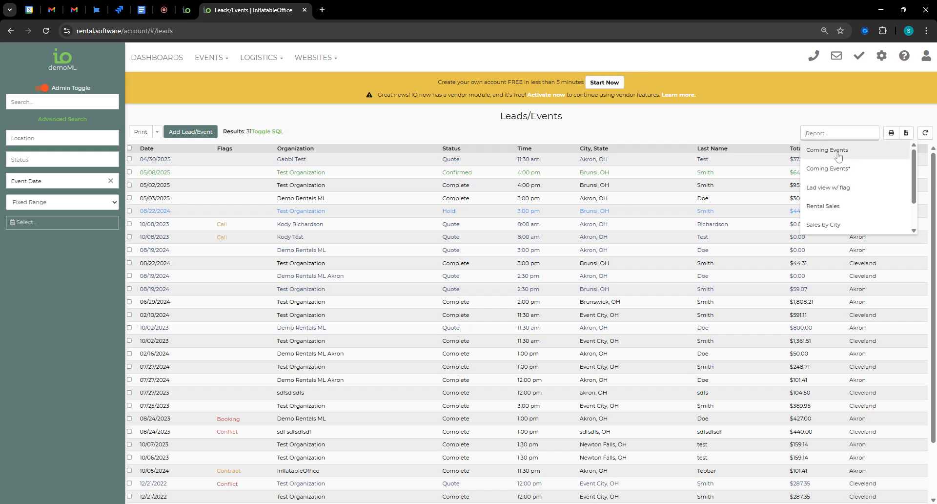
click(836, 153)
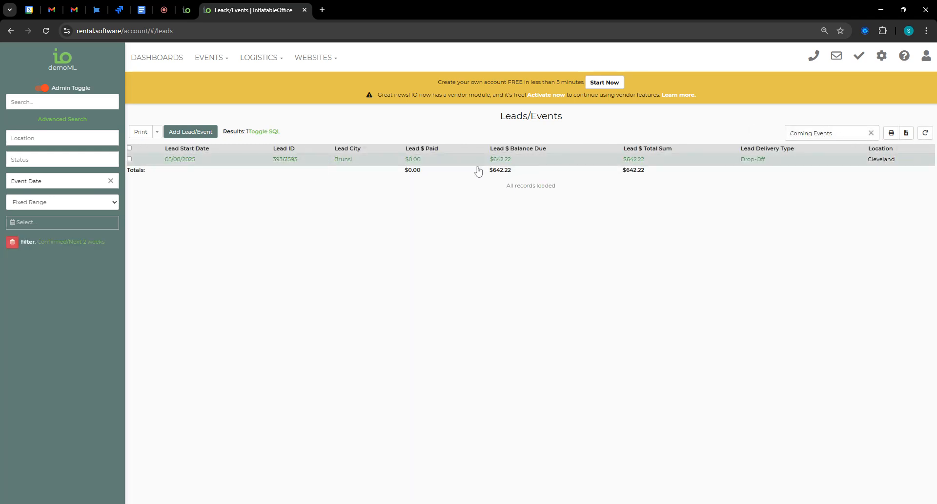
Step: Switch the Leads/Events list to the Coming Events* report
click(871, 132)
click(837, 133)
click(842, 169)
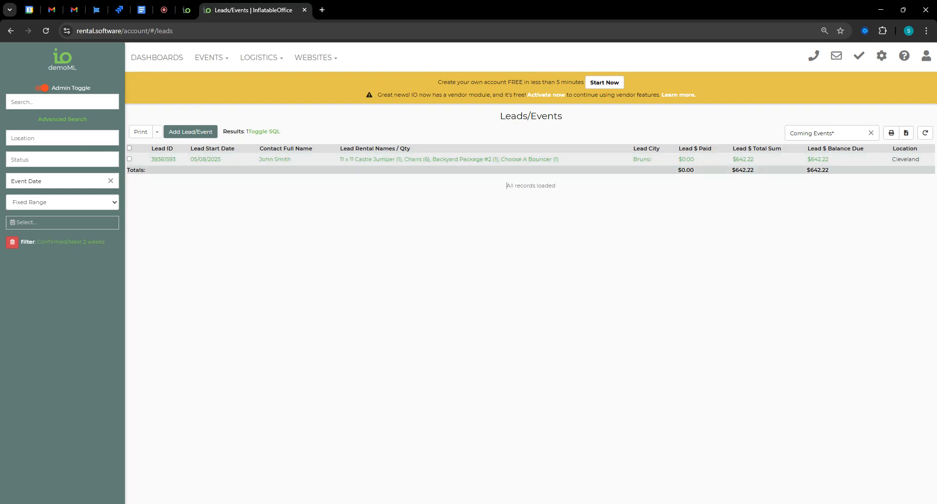
Step: Examine the charts and tables on the Overview and Sales dashboards
click(172, 59)
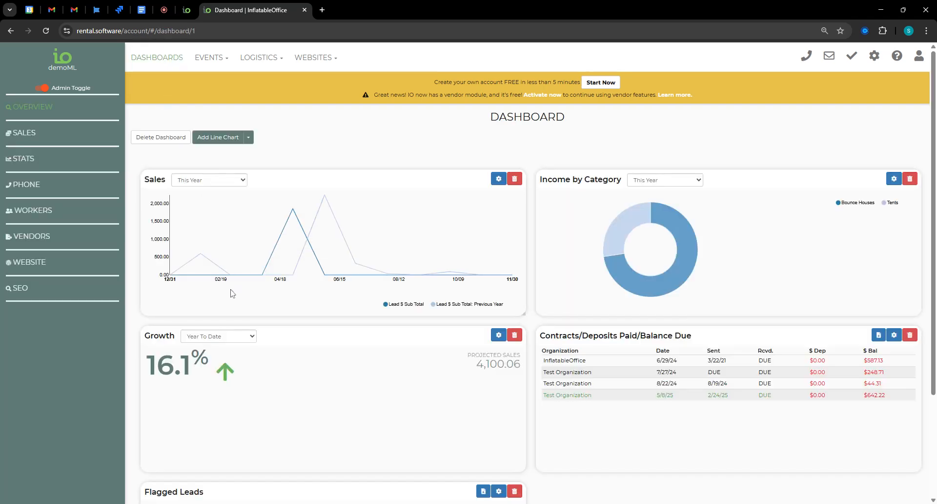
click(28, 132)
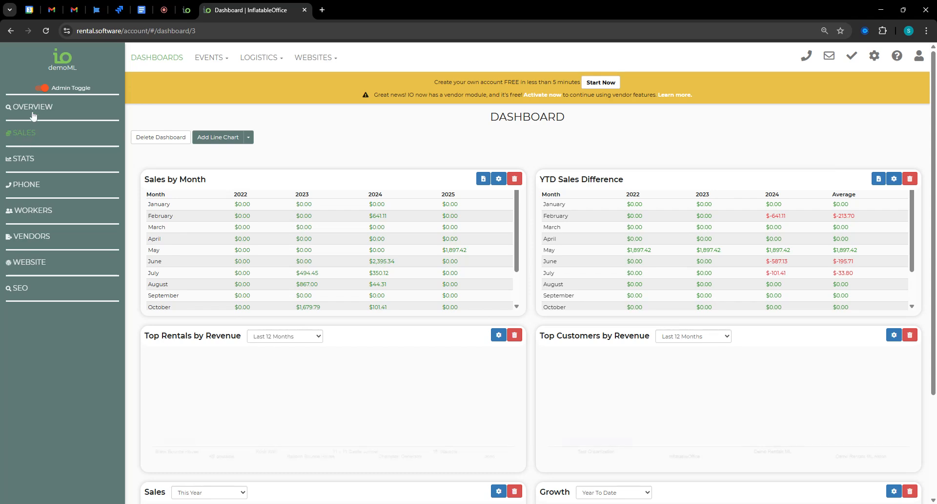
click(32, 114)
scroll(527, 291, down, 3)
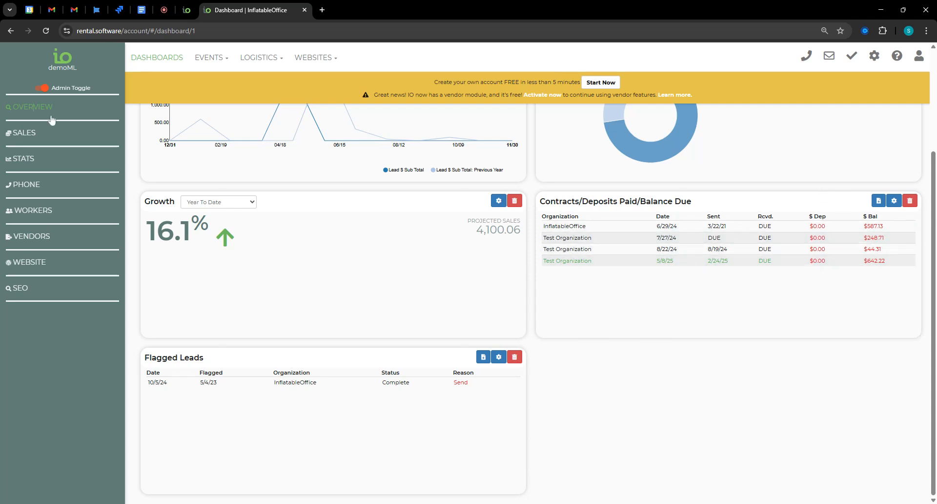
Step: Return to the Leads/Events list and remove the Confirmed/Next 2 weeks filter while keeping the Coming Events* report
click(211, 57)
click(207, 87)
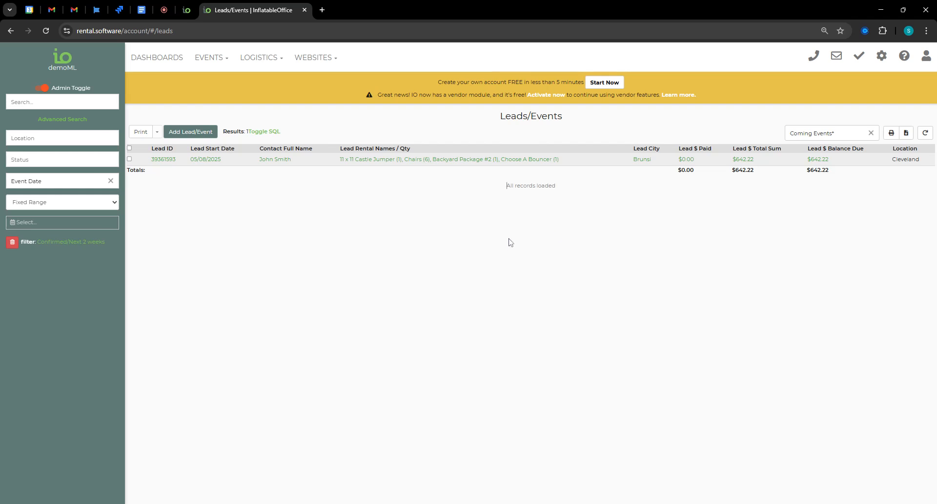
click(18, 242)
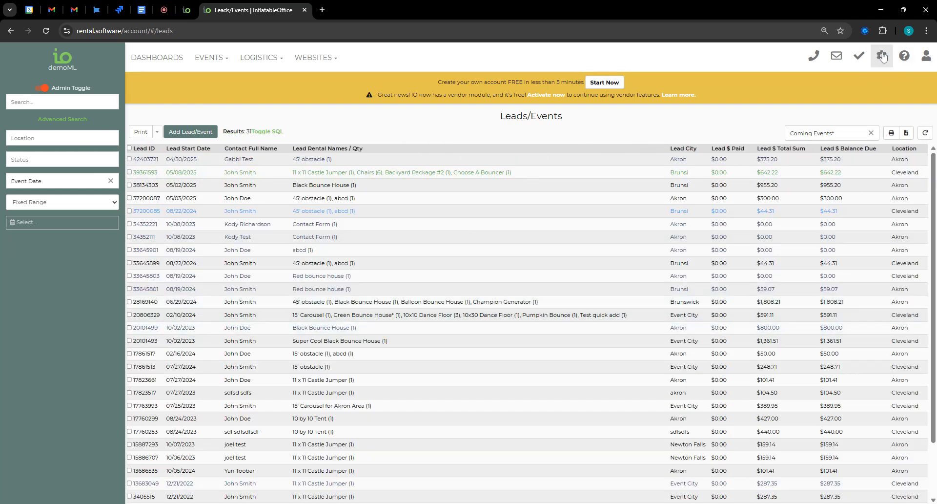
Step: Start a new report in the Reports settings with the report type Customers and the name "Customer email"
click(881, 56)
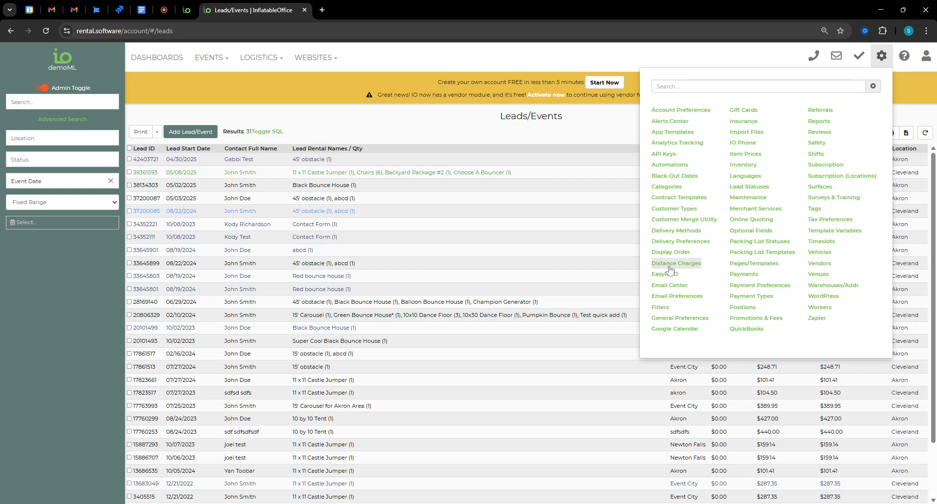
click(821, 122)
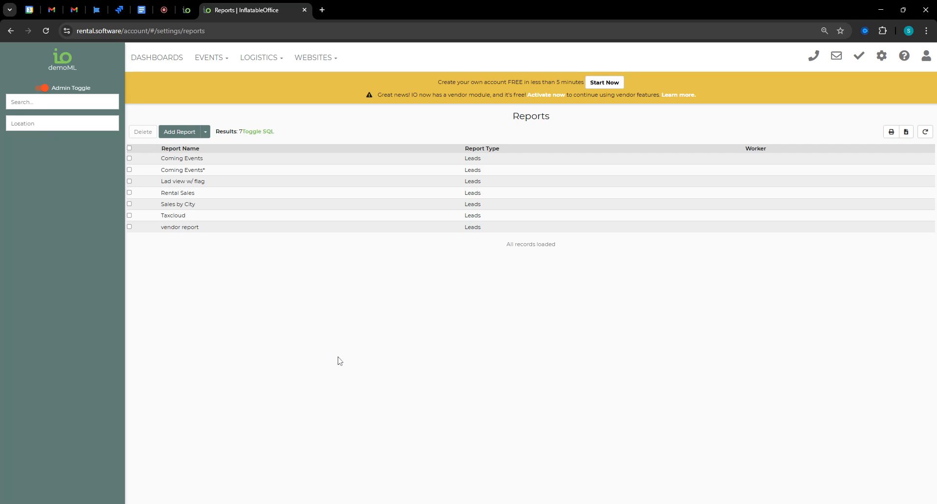
click(188, 131)
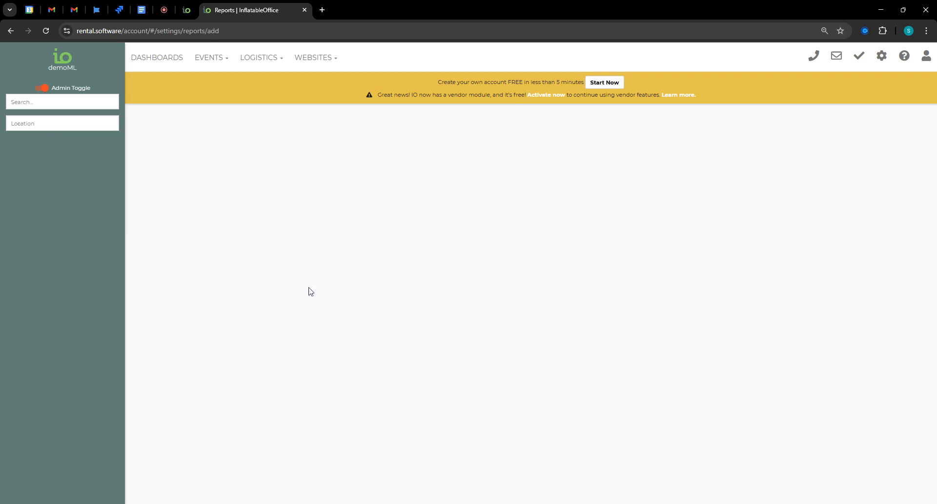
click(306, 192)
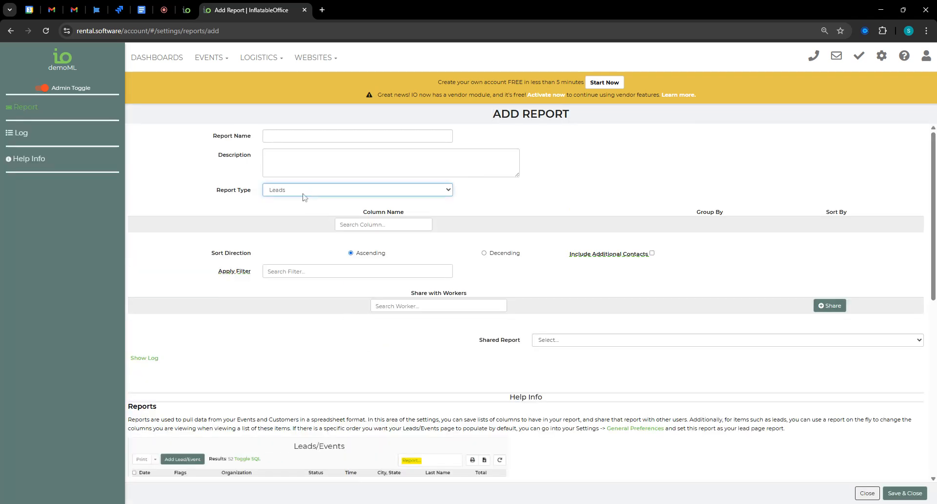
click(293, 199)
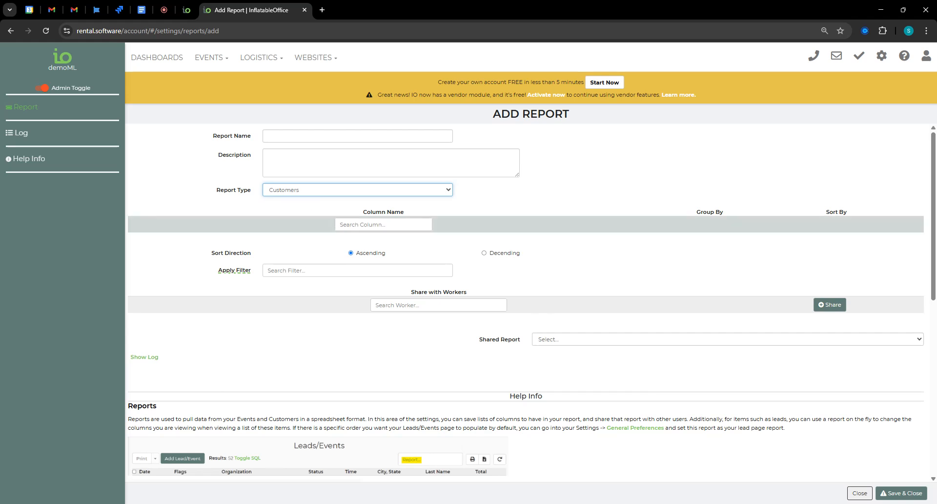
click(294, 136)
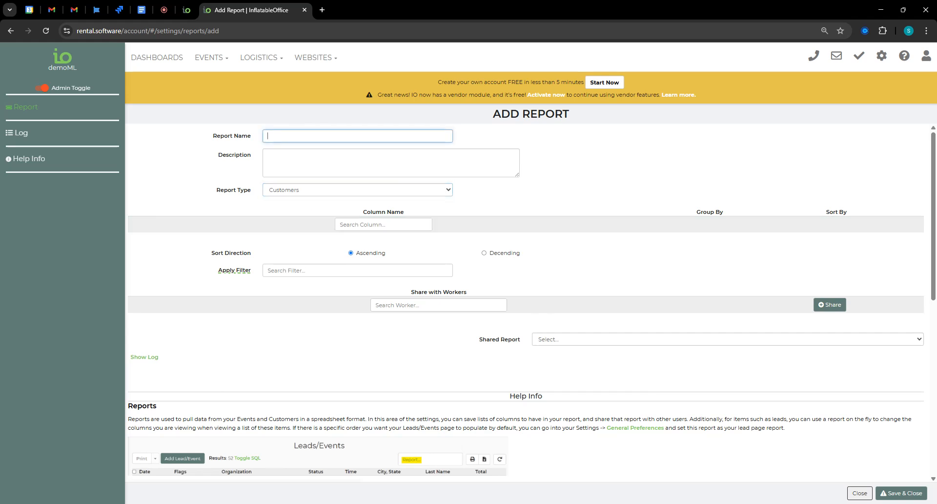
text(Customer)
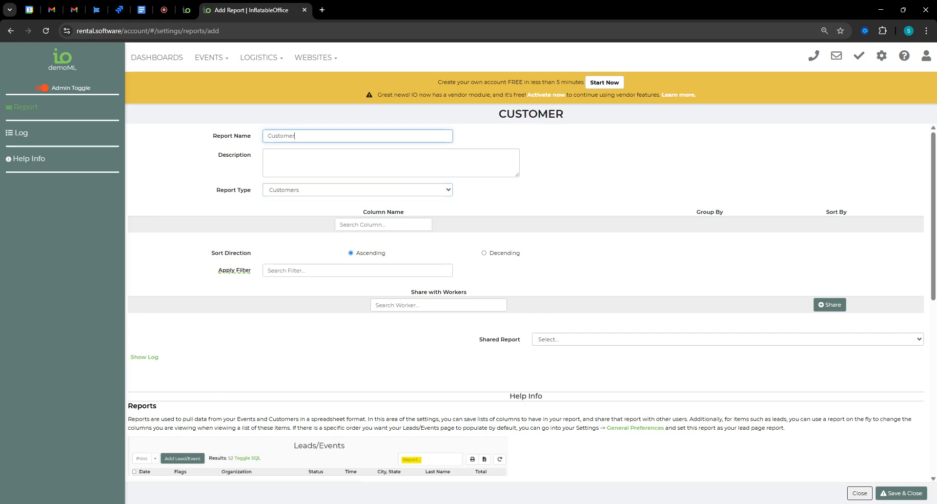
text( email)
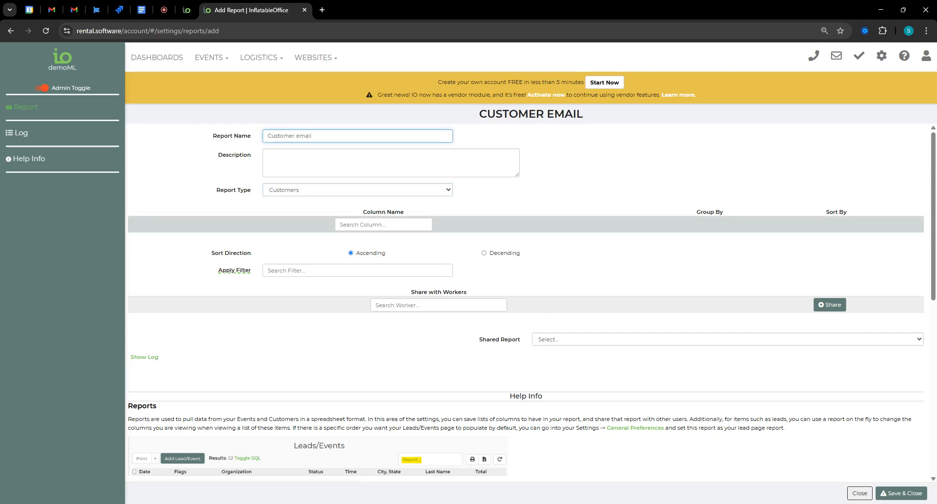
Step: Add the Contact Full Name and Contact Email columns to the Customer email report
click(393, 224)
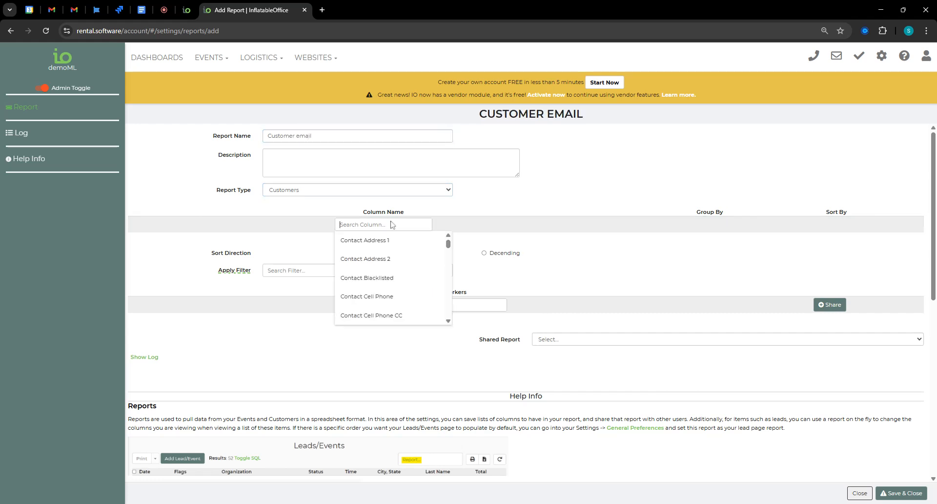
text(cus)
key(BackSpace)
key(BackSpace)
key(BackSpace)
text(fu)
click(381, 243)
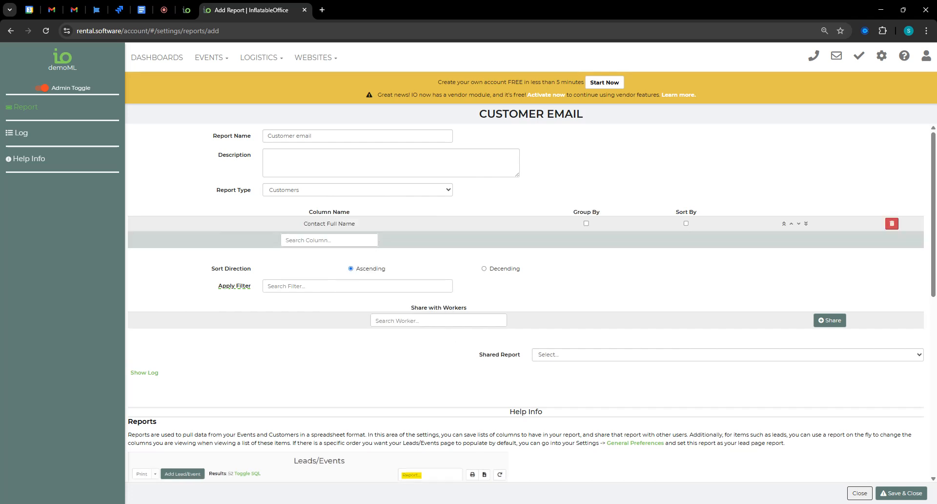
click(315, 241)
text(email)
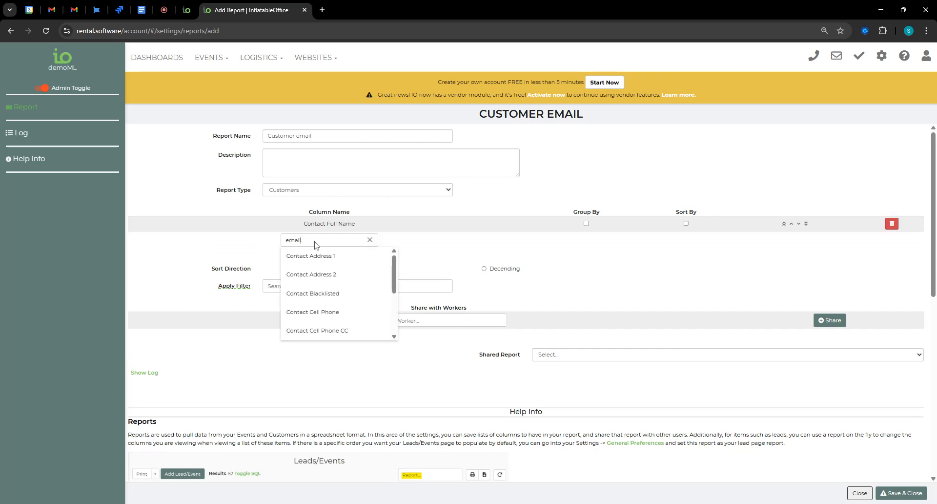
click(319, 263)
Step: Add the Contact Email Bounced and Contact Email Unsubscribed columns to the Customer email report
click(318, 259)
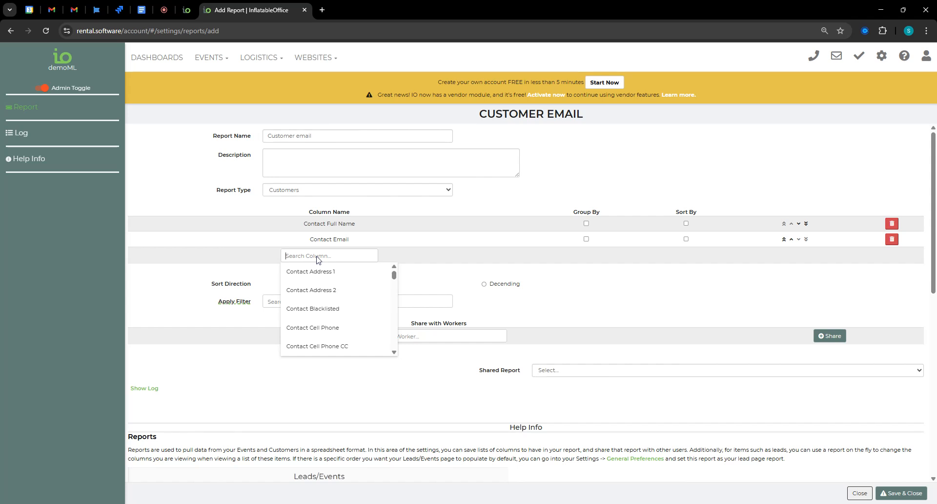
text(email)
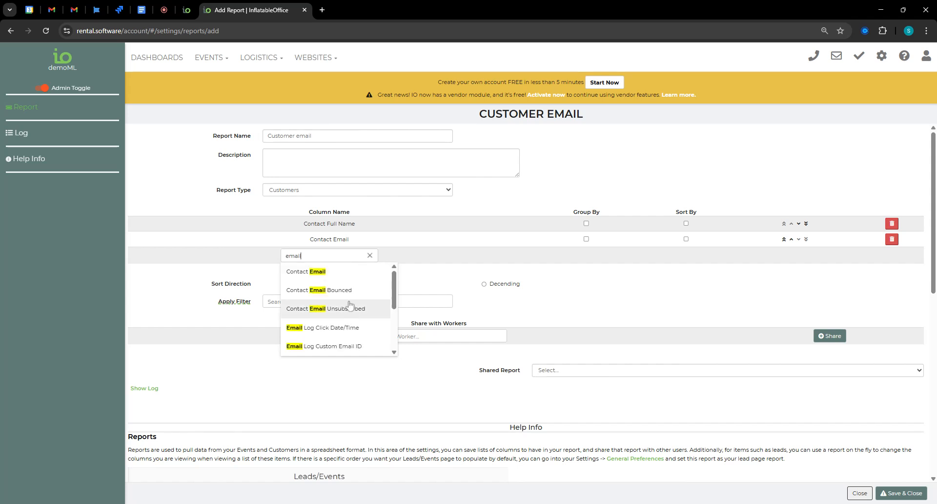
click(316, 290)
click(325, 274)
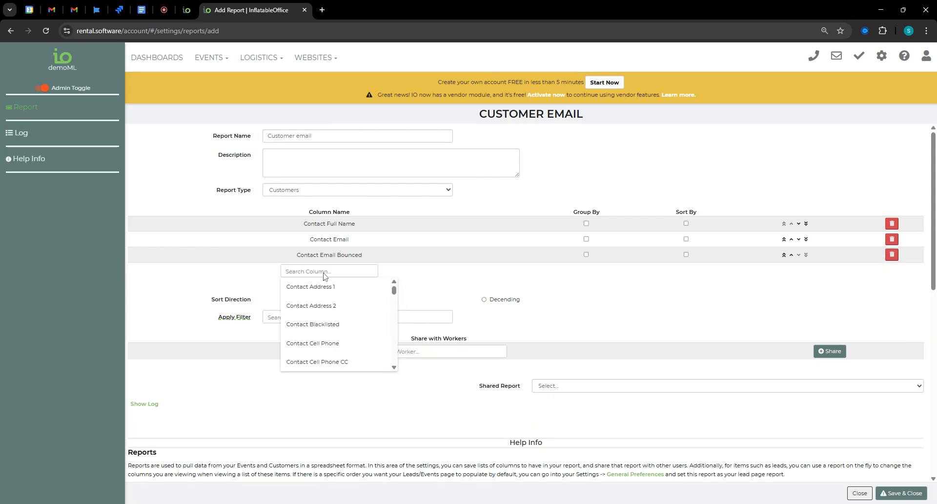
text(email)
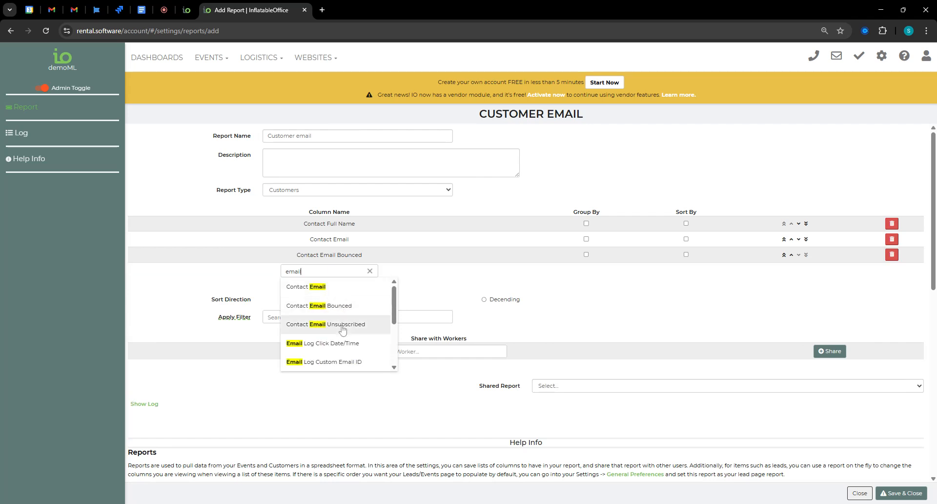
click(342, 325)
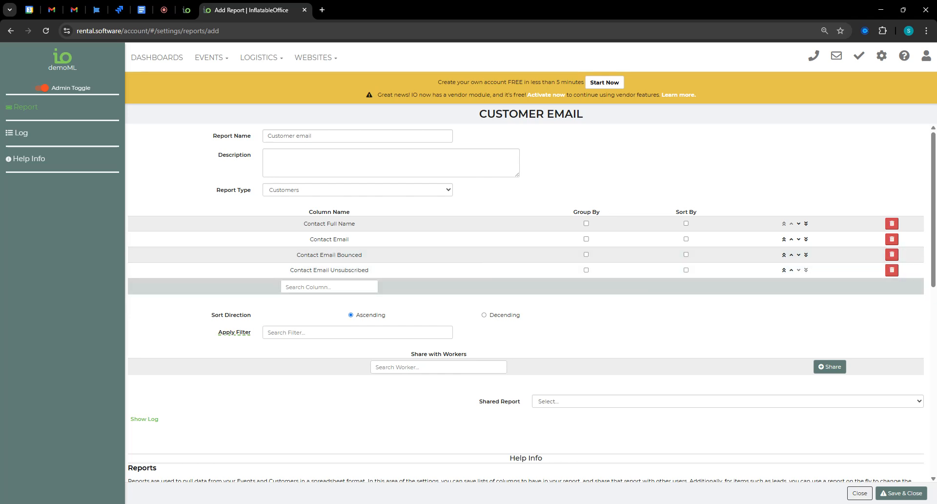
Step: Add the Contact Last Activity Date/Time column to the Customer email report
click(343, 291)
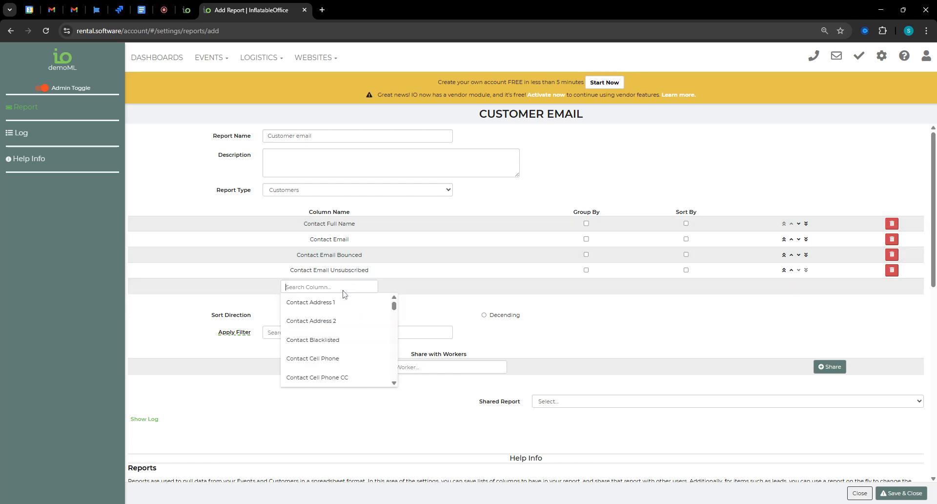
text(last)
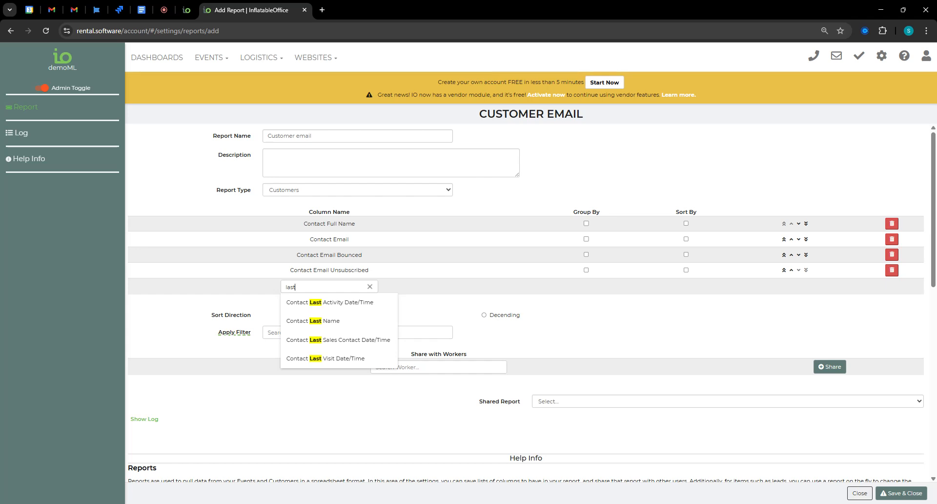
click(331, 303)
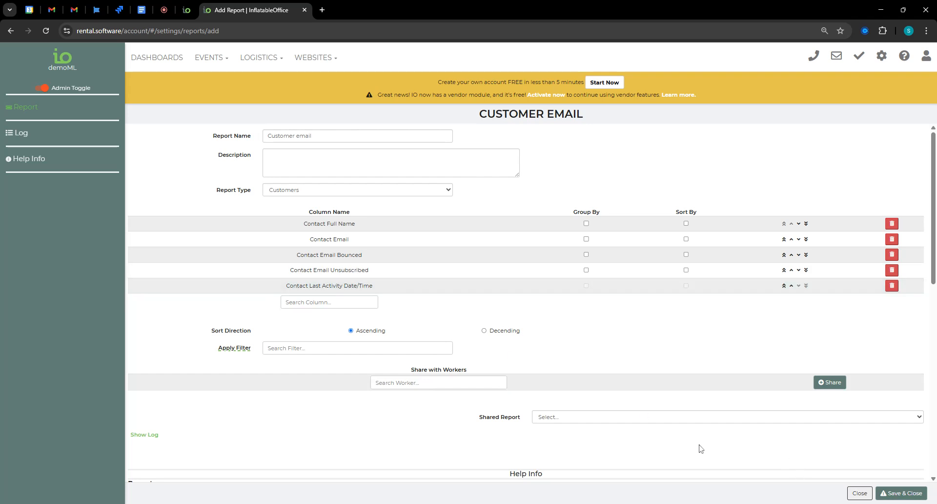
Step: Add the Contact Create Date/Time column to the Customer email report and save the report
click(342, 303)
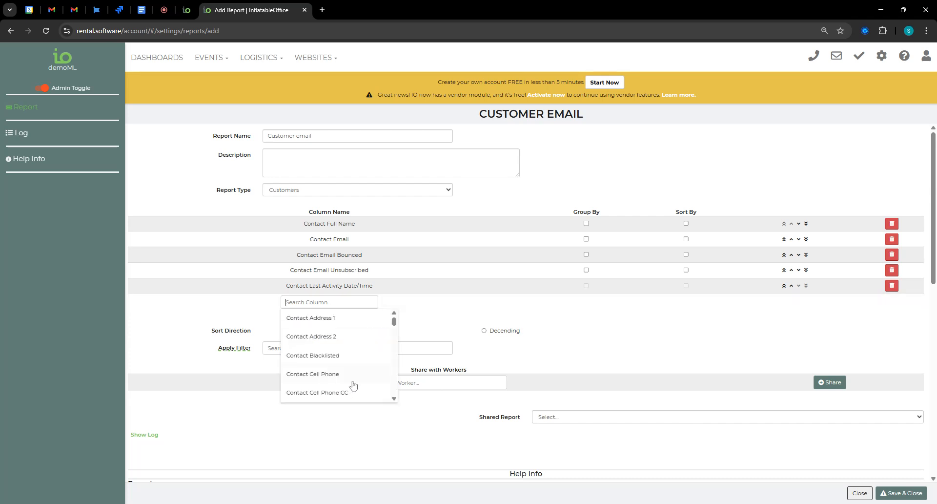
click(527, 364)
click(334, 304)
scroll(305, 361, down, 4)
scroll(305, 378, up, 3)
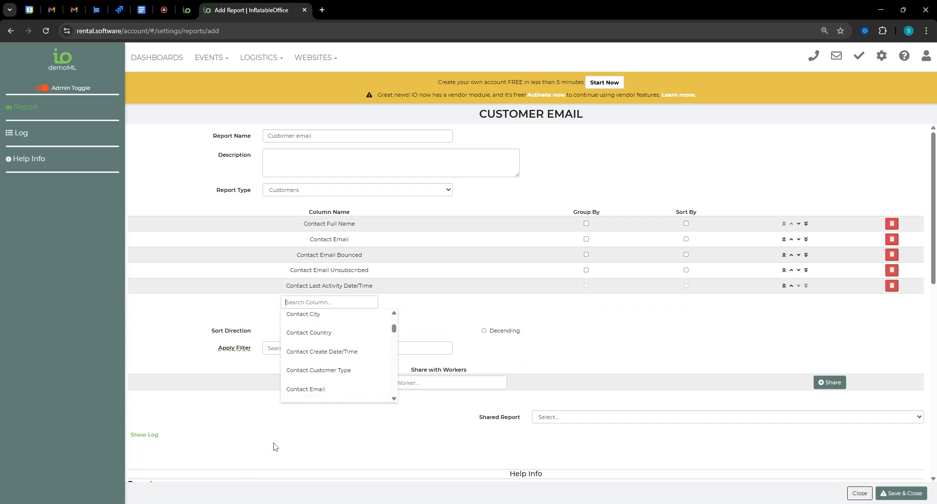
text(create)
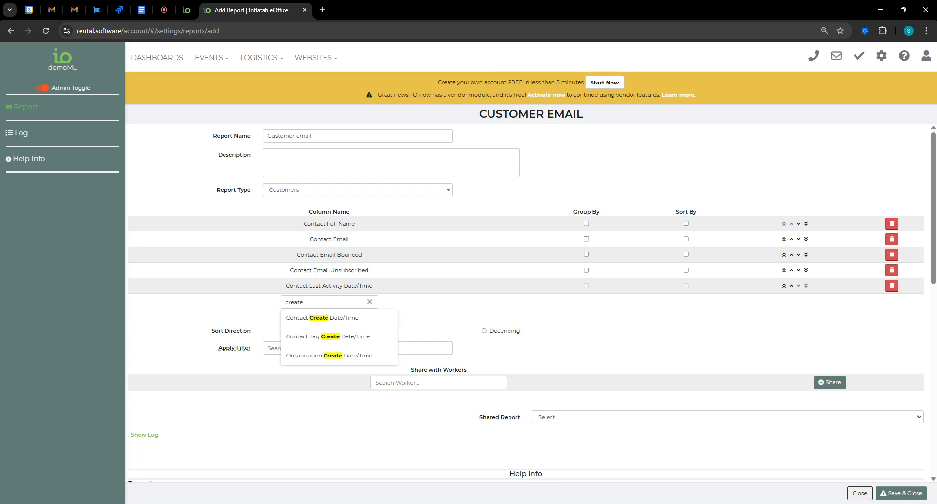
click(321, 318)
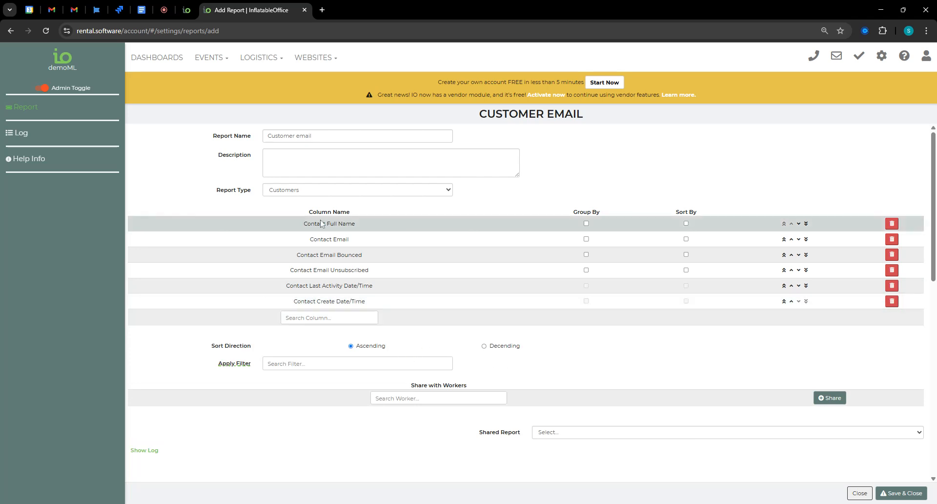
click(893, 494)
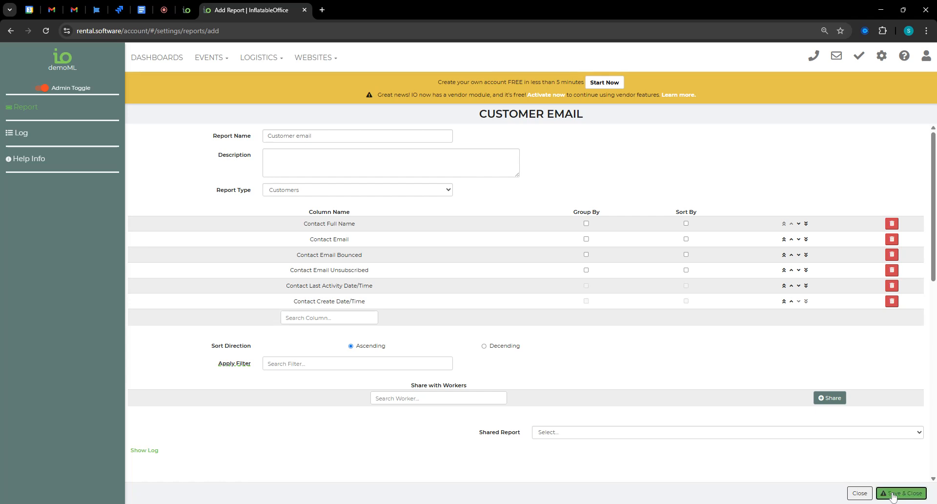
Step: Open the Customers list
click(210, 58)
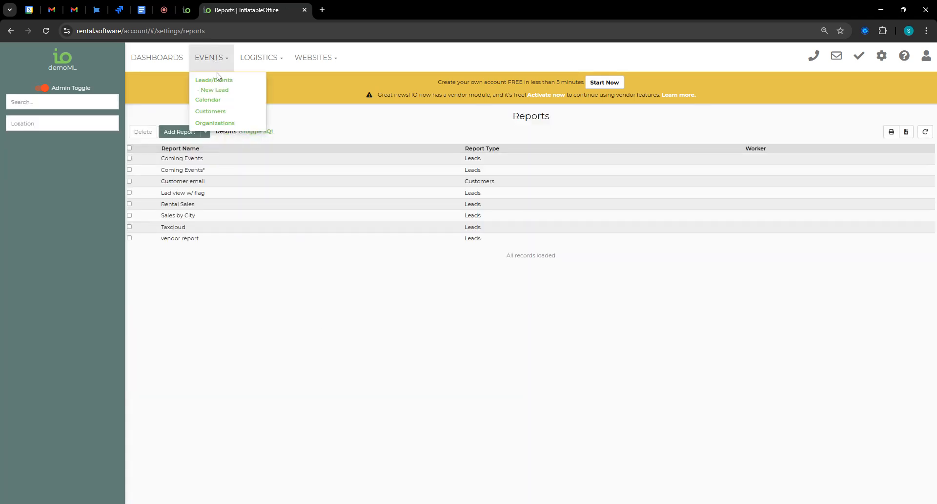
click(236, 338)
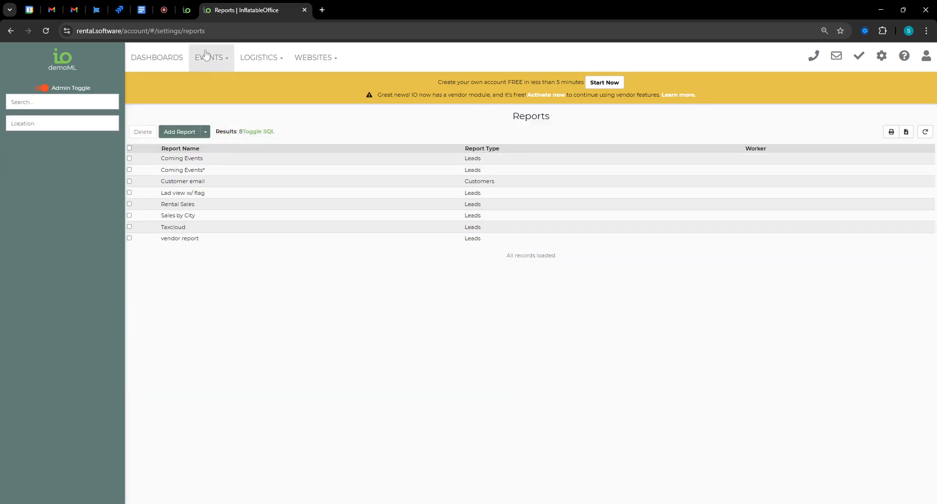
click(208, 57)
click(210, 111)
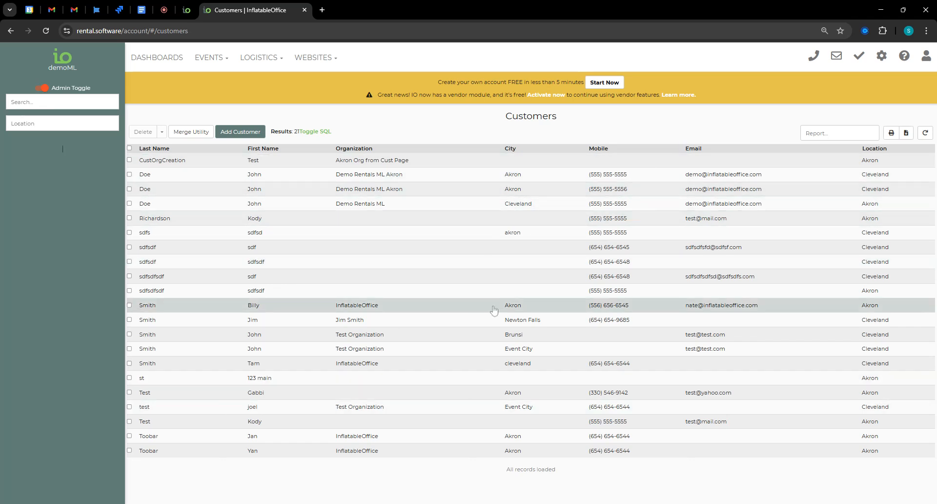
Step: Apply the Customer email report to the Customers list and sort it by Contact Email in descending order
click(845, 134)
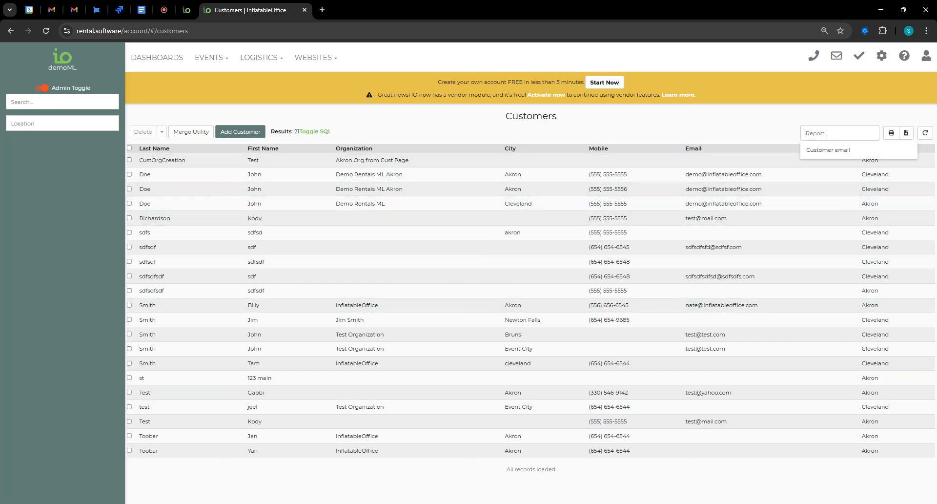
click(832, 150)
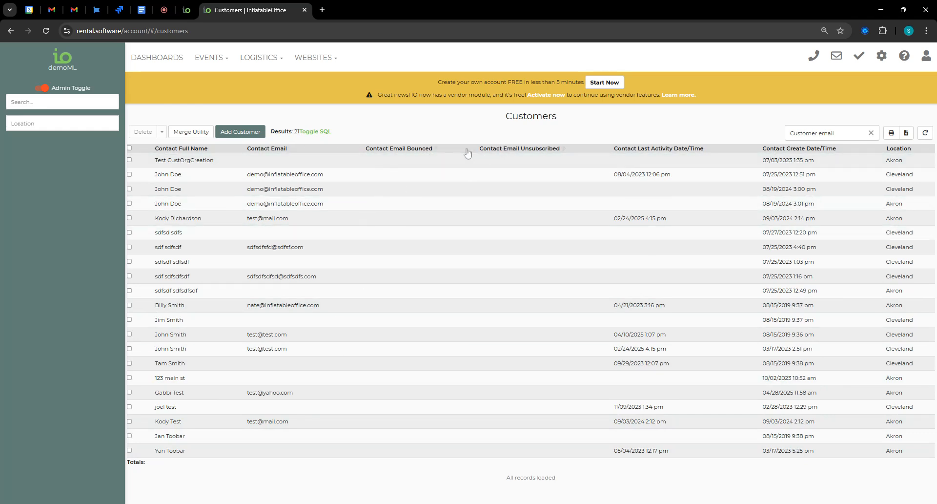
click(270, 151)
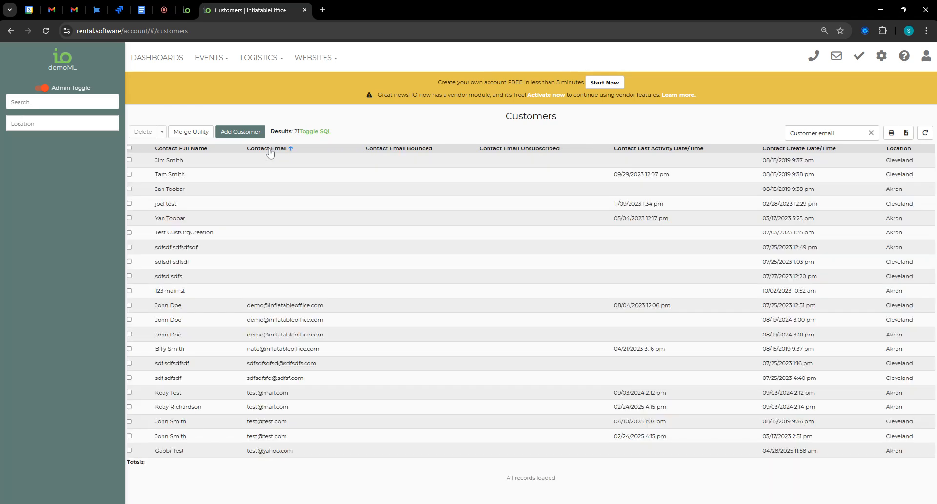
click(270, 149)
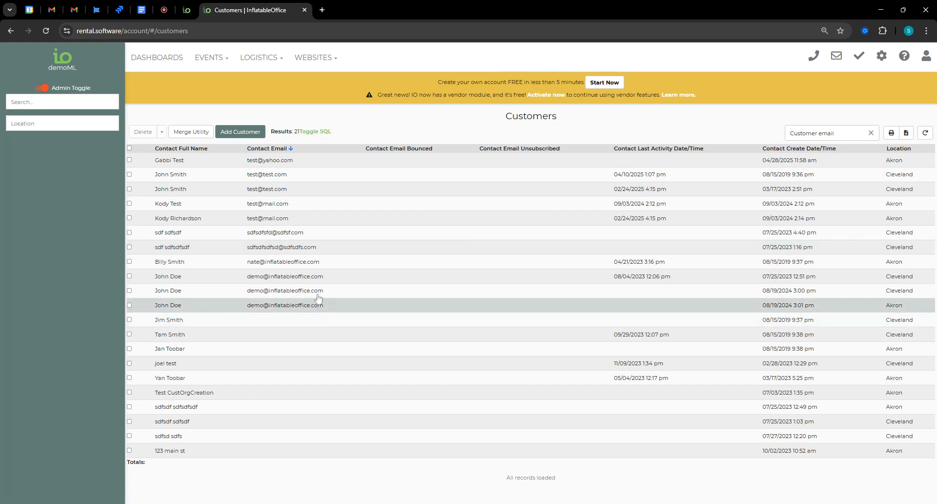
Step: Select the first three customers without an email address in the sorted list
click(129, 319)
click(129, 349)
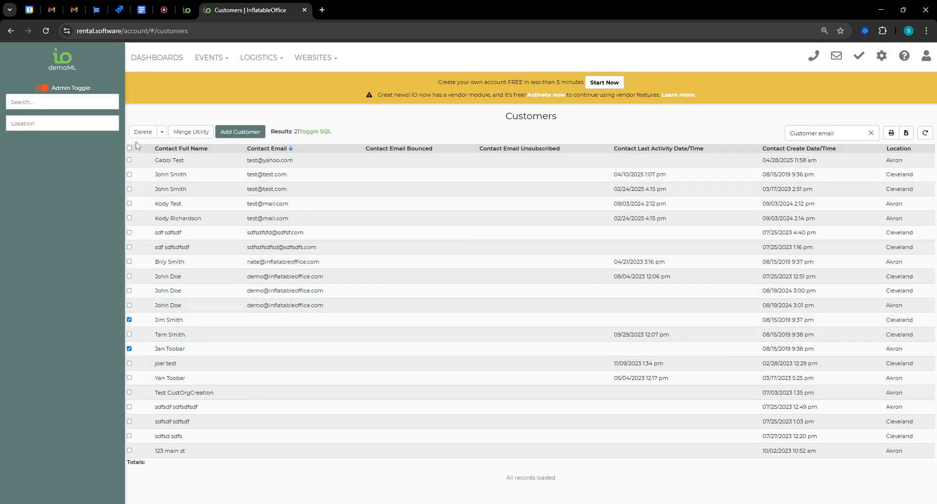
click(129, 335)
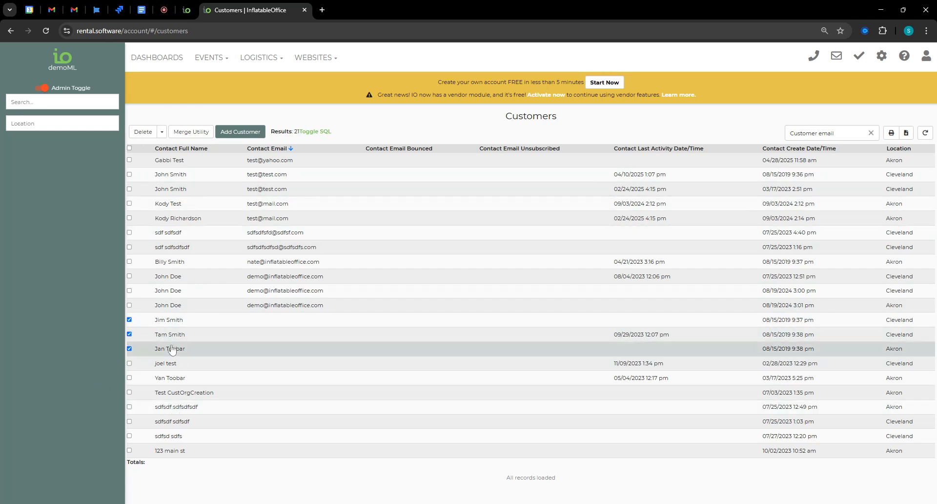
Step: Deselect the three marked customers and remove the Customer email report from the Customers list
click(129, 320)
click(129, 334)
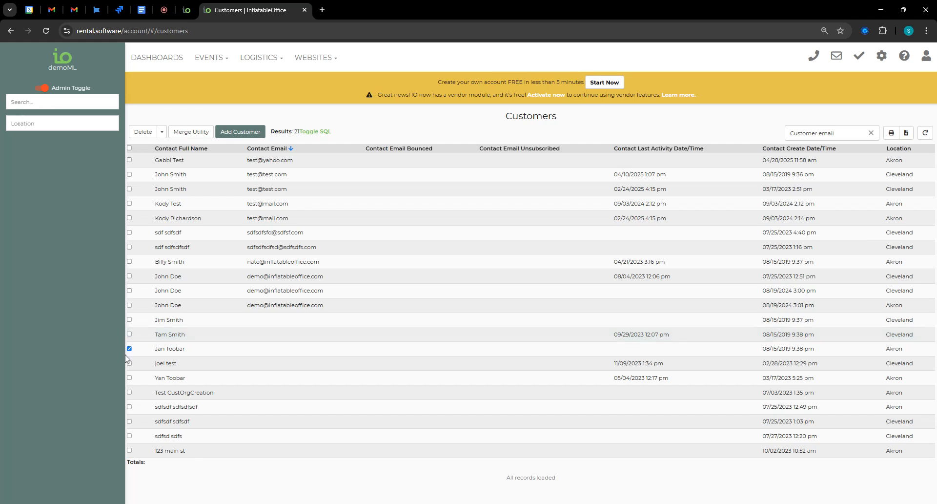
click(129, 348)
click(871, 132)
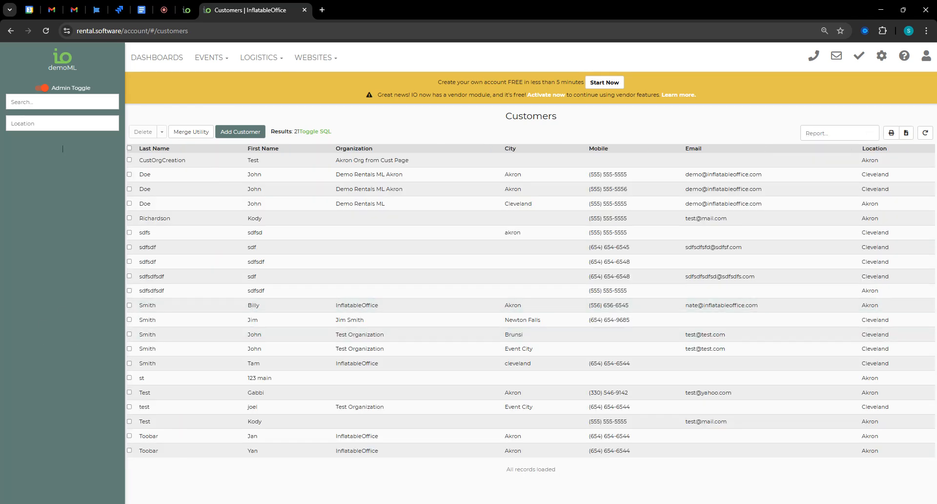
Step: Clear the Available Vendor Items preset filter from the Inventory settings list and check which reports it offers
click(882, 55)
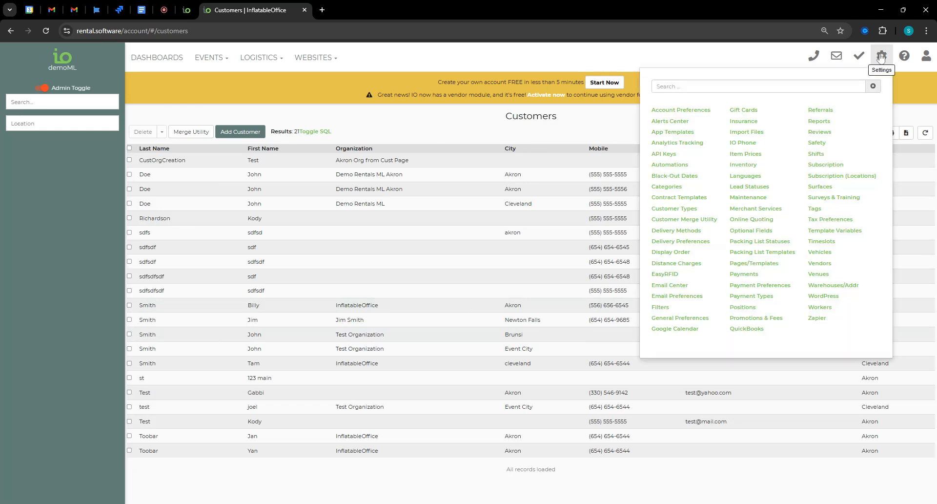
click(738, 164)
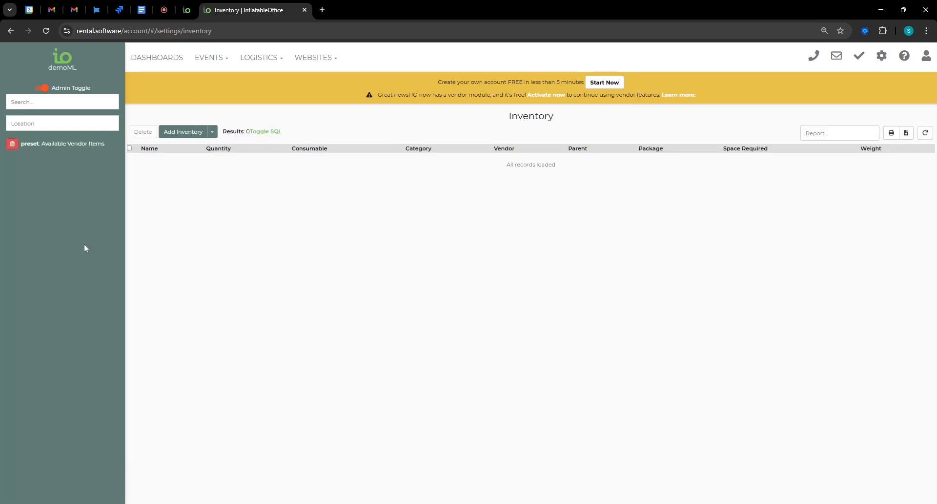
click(13, 143)
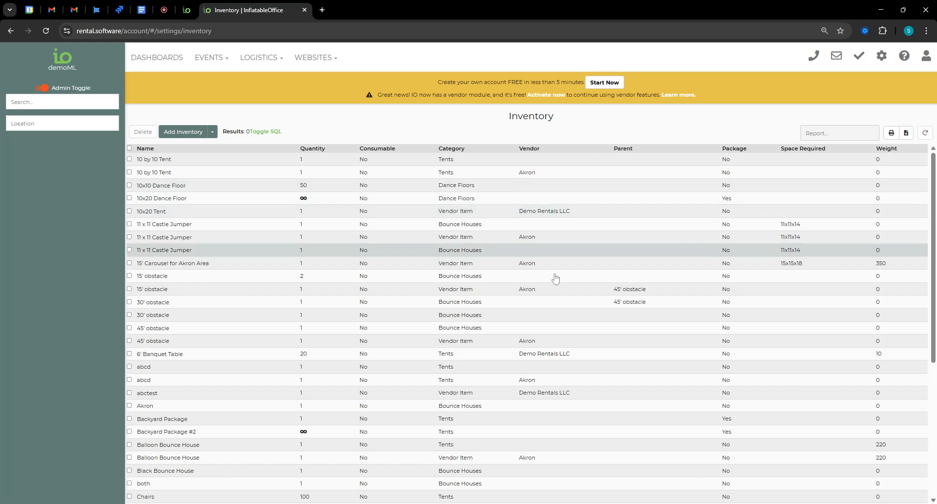
click(830, 134)
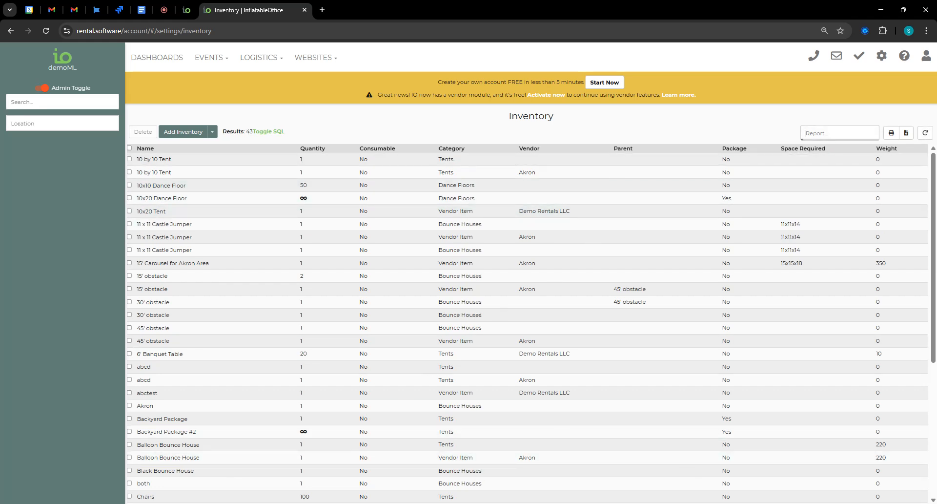
click(726, 112)
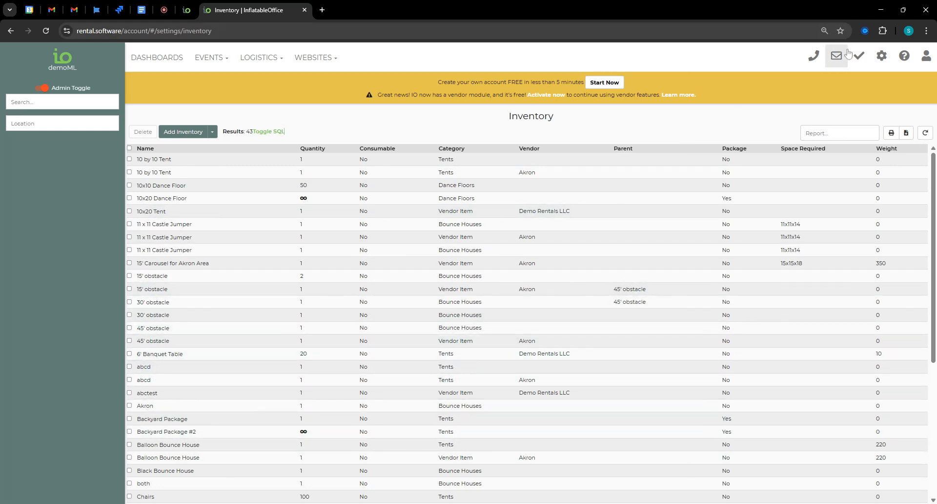
Step: Start a new report in the Reports settings with the report type Rentals and the name "Report info"
click(882, 55)
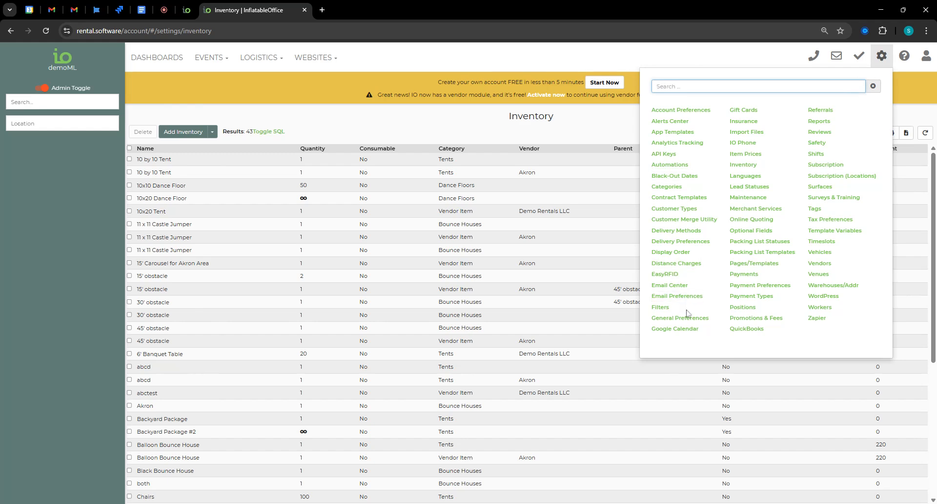
click(819, 121)
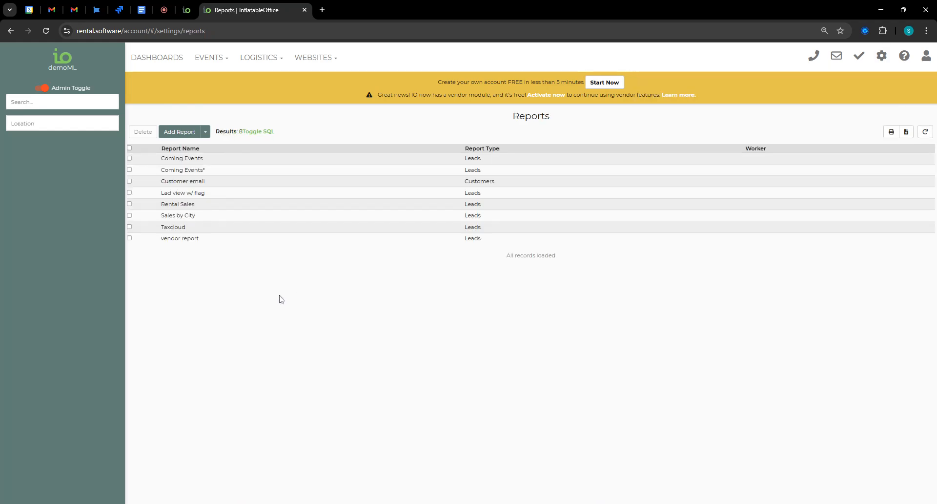
click(183, 131)
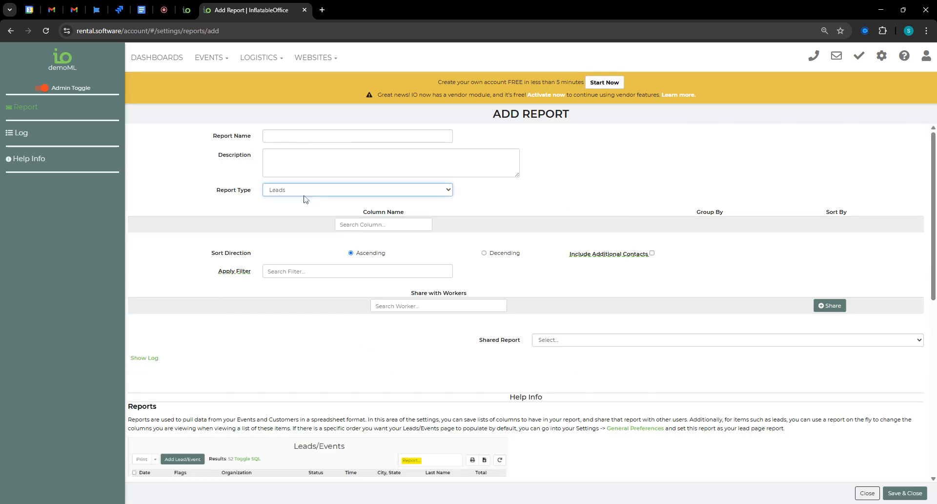
click(304, 210)
click(294, 136)
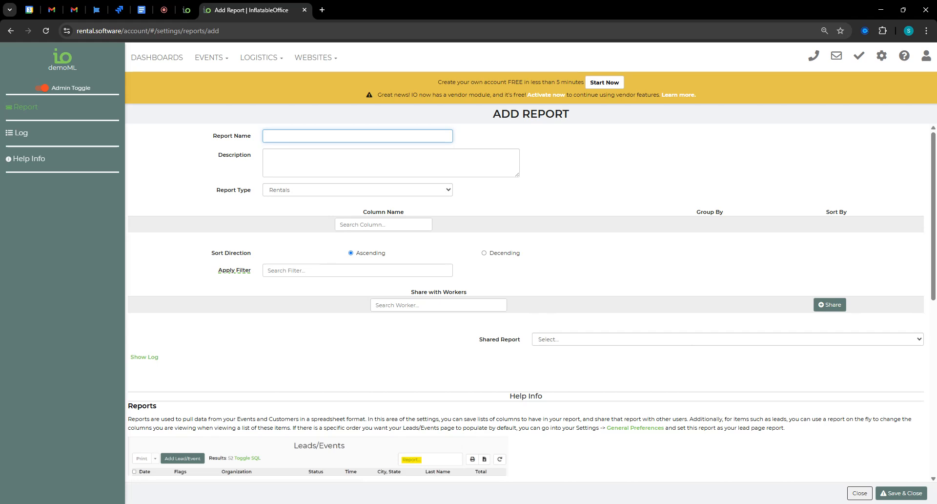
text(Report info)
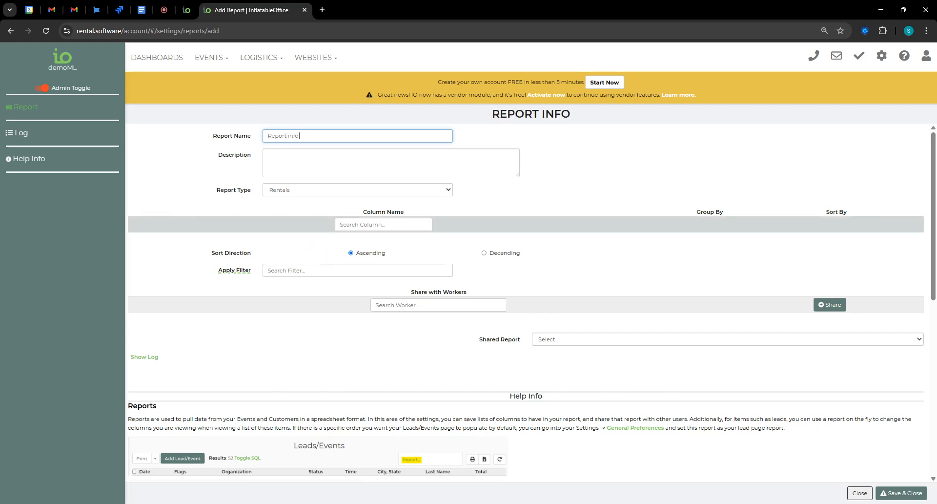
Step: Add the Rentals Name and Rentals Location Name columns to the Report info report
click(369, 228)
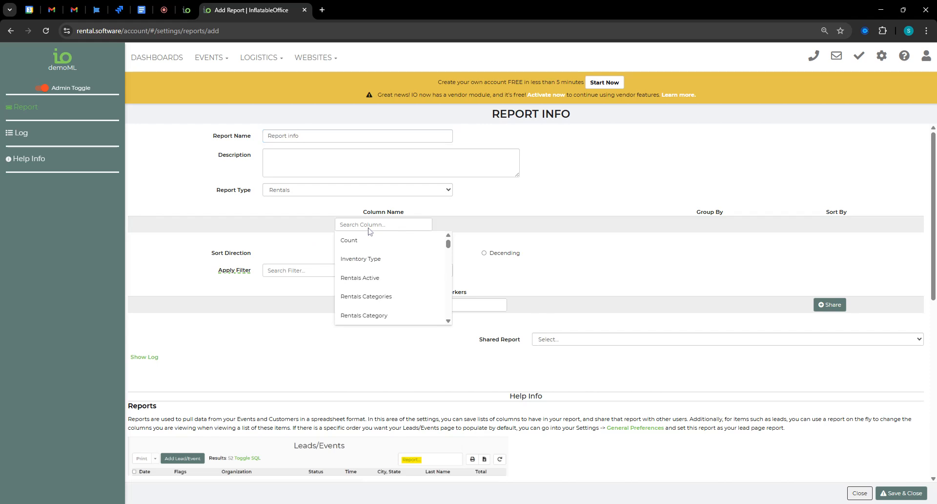
text(name)
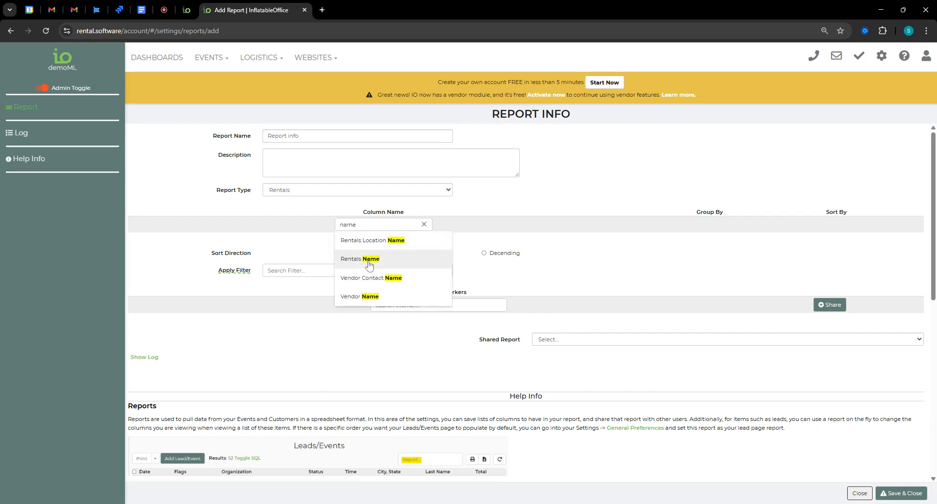
click(369, 264)
click(335, 242)
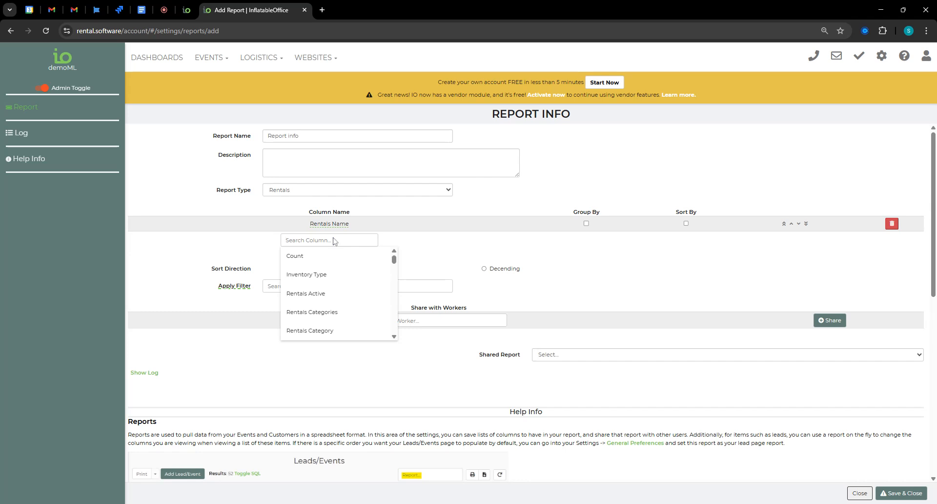
text(location)
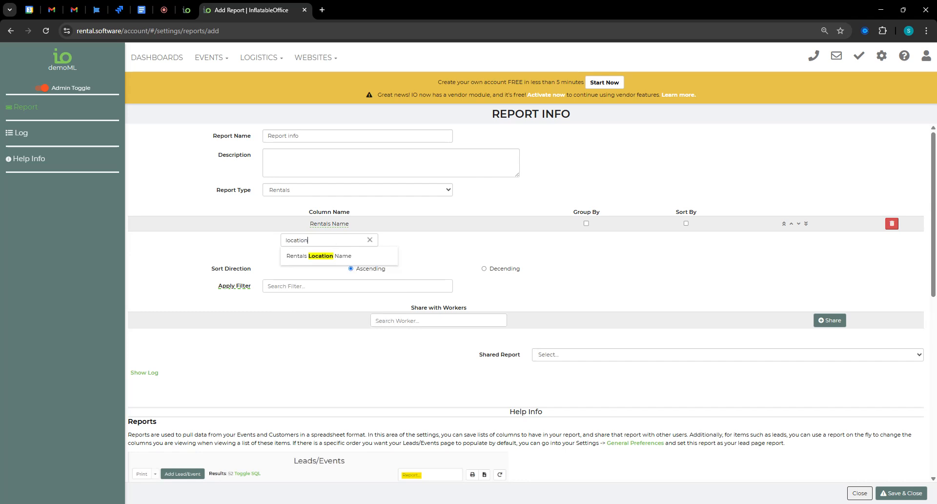
click(342, 255)
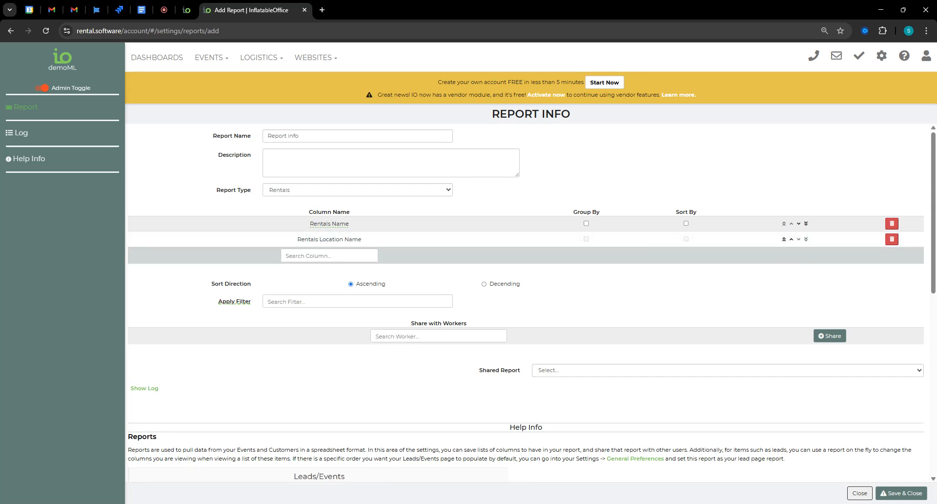
Step: Add the Rentals Category column to the Report info report
click(329, 256)
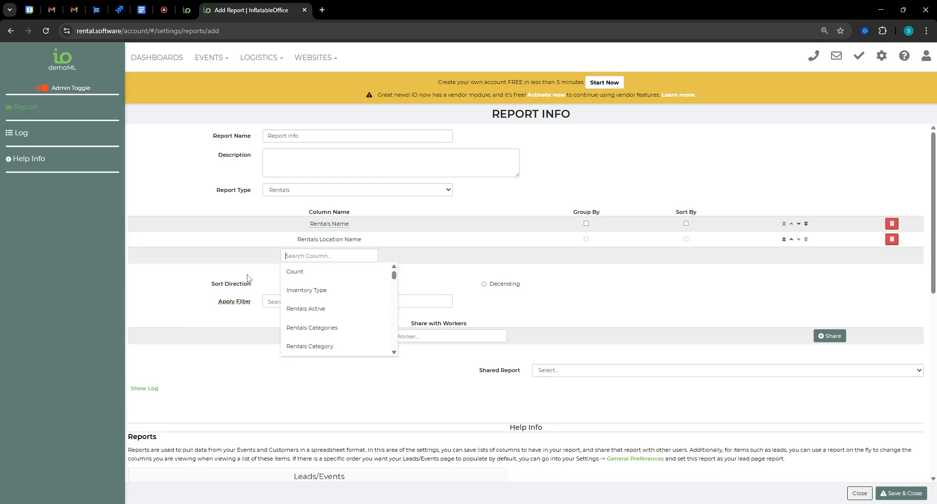
scroll(342, 315, down, 4)
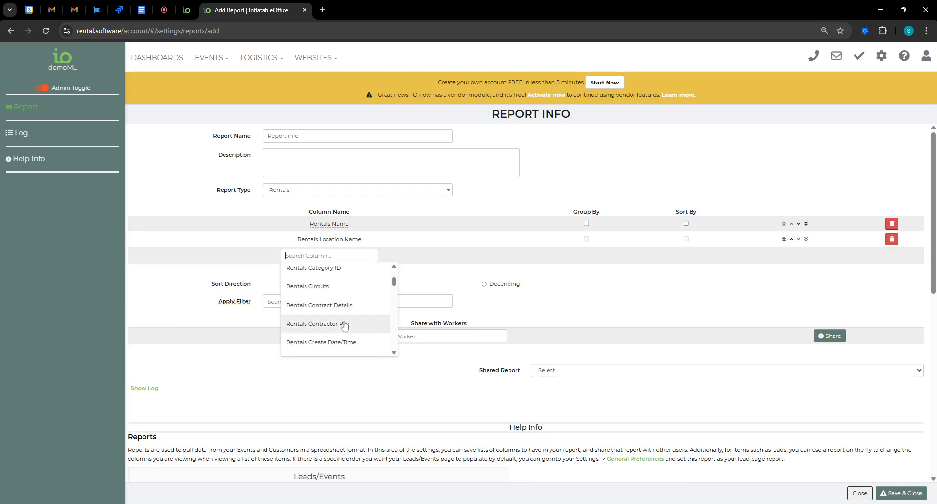
scroll(320, 334, up, 4)
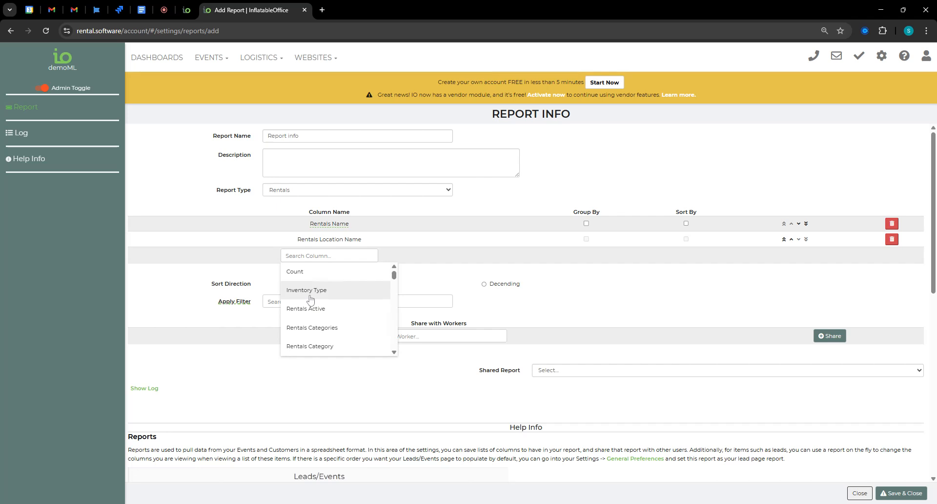
text(cate)
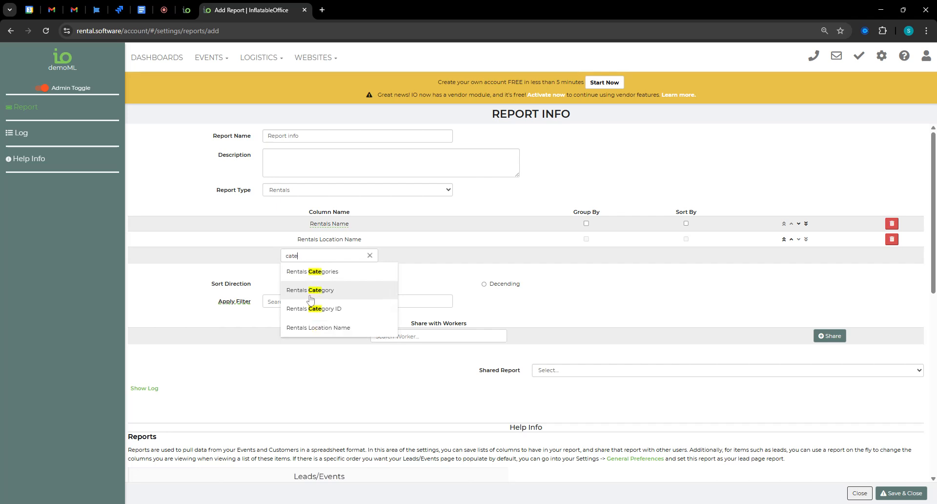
text(gory)
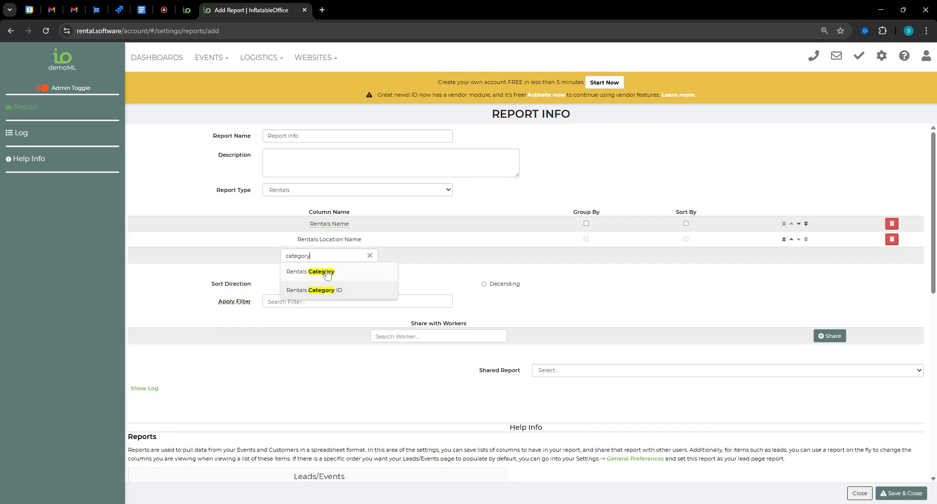
click(327, 274)
click(327, 273)
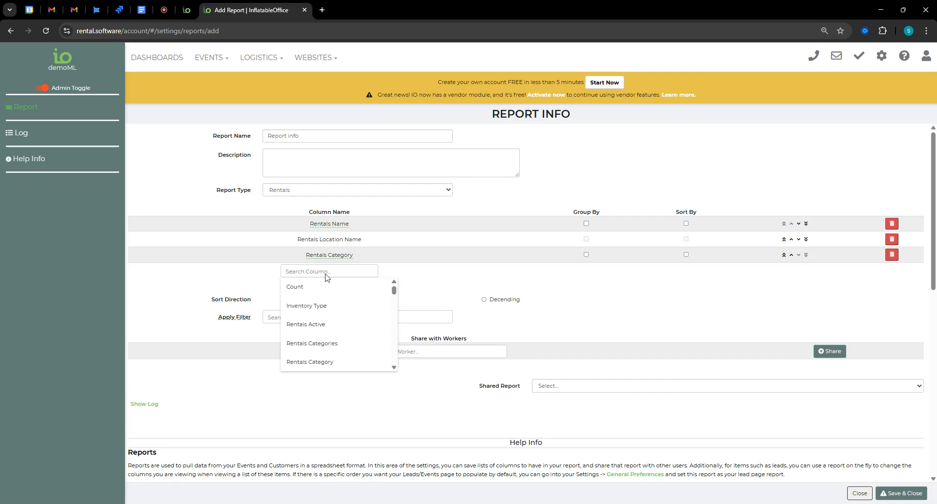
Step: Search the available report columns for a further category column and browse the other Rentals columns on offer
text(category)
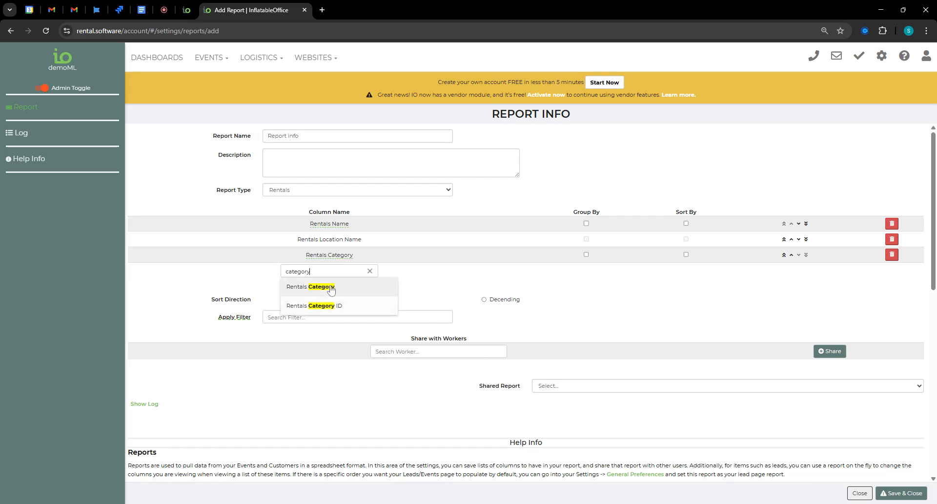
click(340, 273)
click(341, 273)
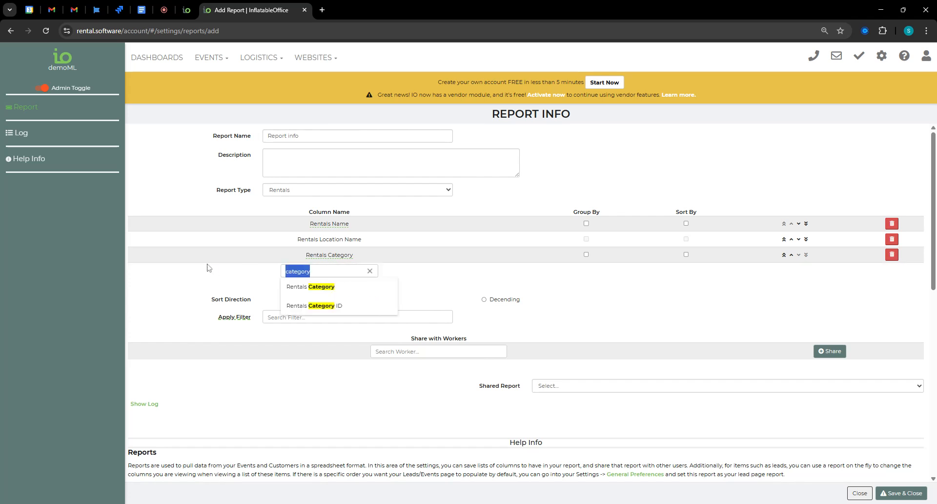
text(main)
key(BackSpace)
key(BackSpace)
key(BackSpace)
key(BackSpace)
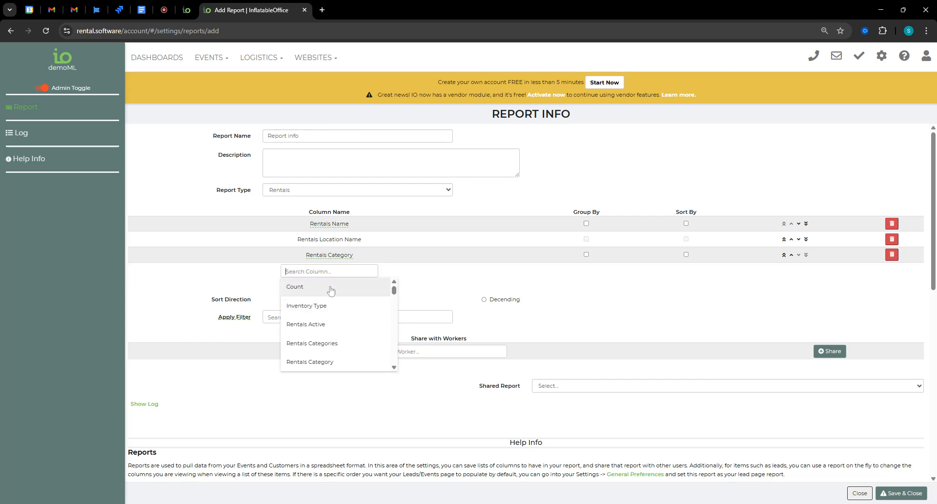
scroll(329, 307, down, 1)
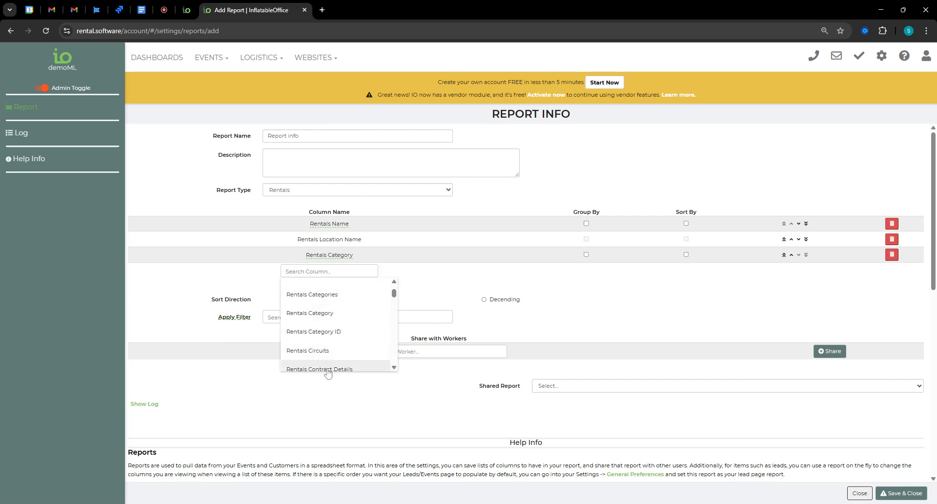
scroll(323, 369, down, 3)
scroll(322, 367, down, 4)
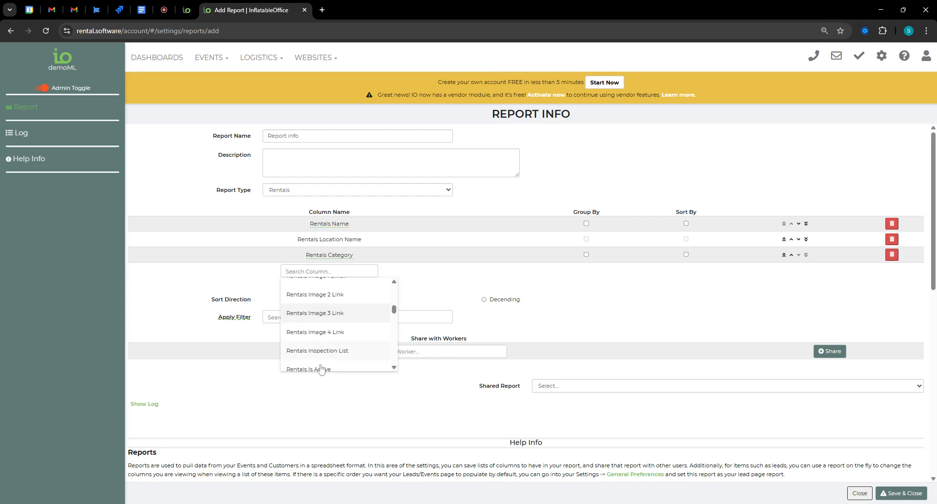
click(328, 274)
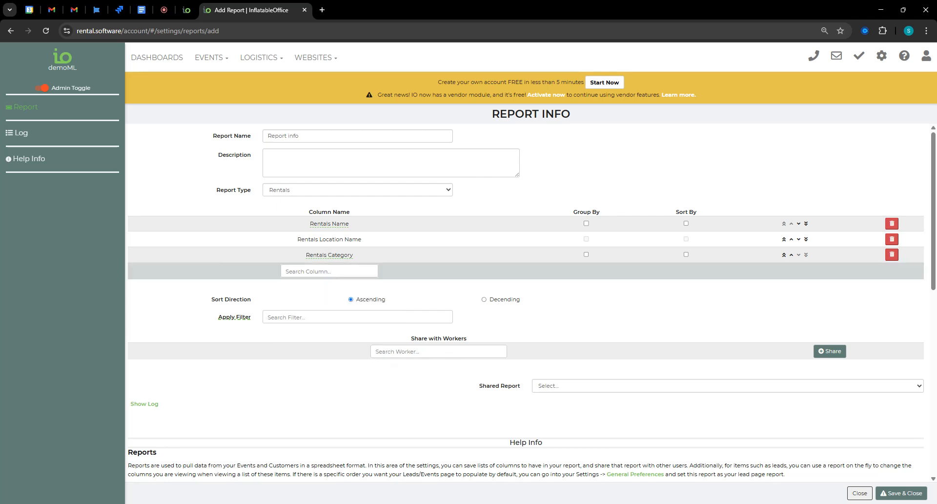
Step: Add the Rentals Starting Price and Rentals Dimensions columns to the Report info report
click(336, 272)
text(pricin)
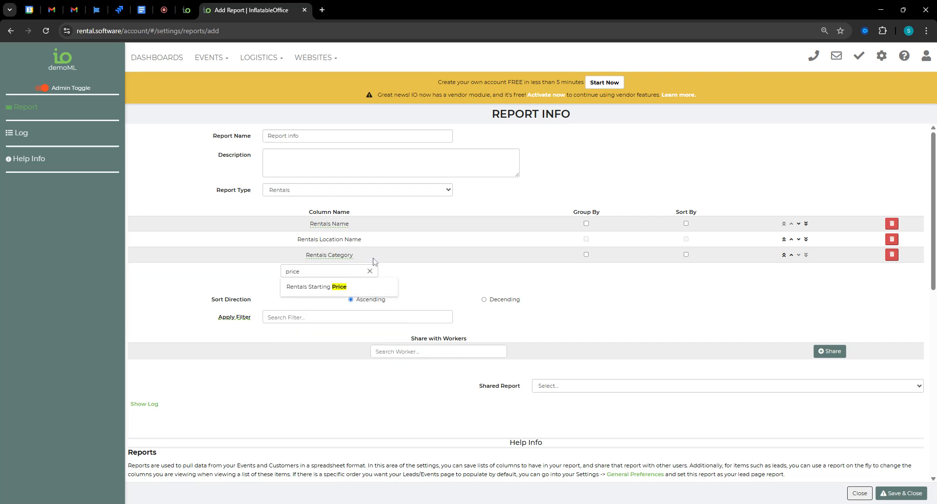
click(349, 291)
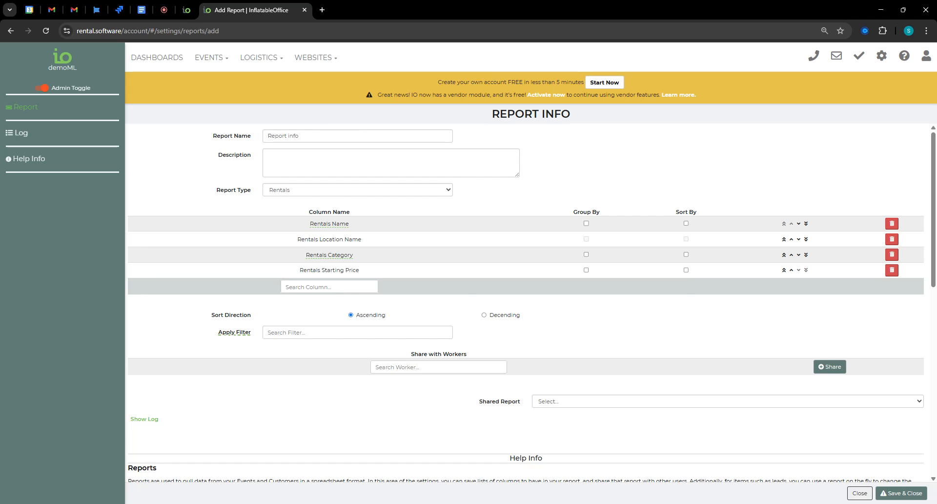
click(313, 287)
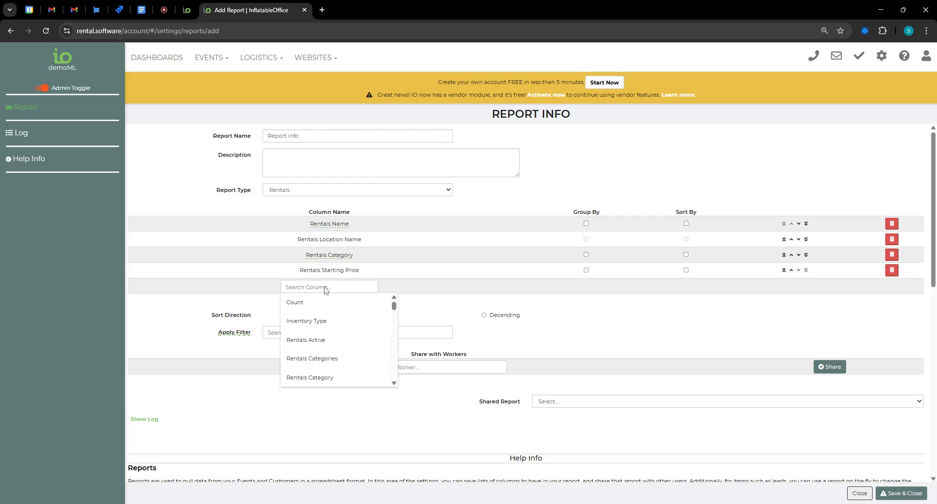
text(dimen)
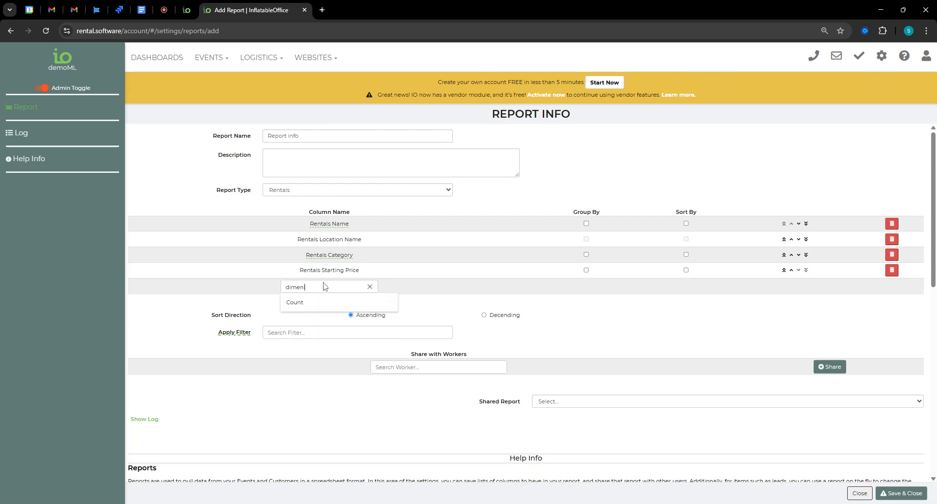
text(s)
click(312, 303)
click(324, 300)
Step: Add the Rentals Description and Rentals Image 1 Link columns to the Report info report
text(d)
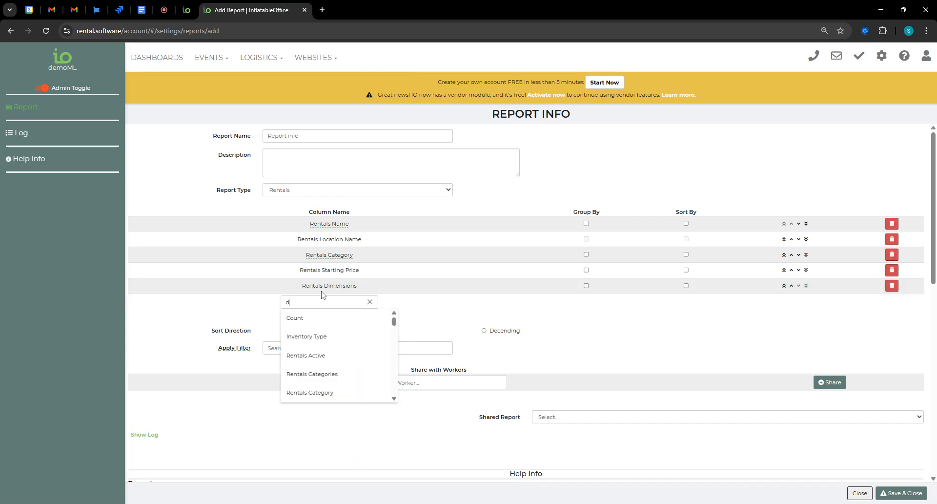
text(escription)
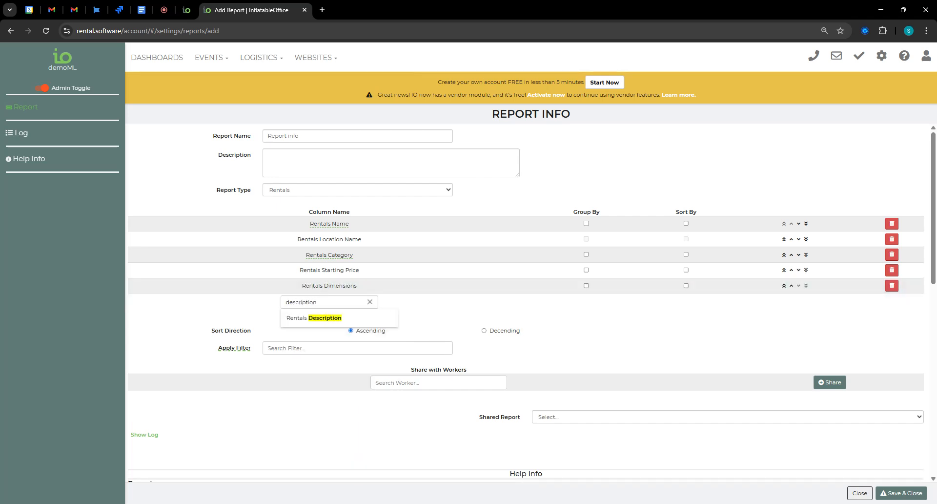
click(330, 322)
click(336, 318)
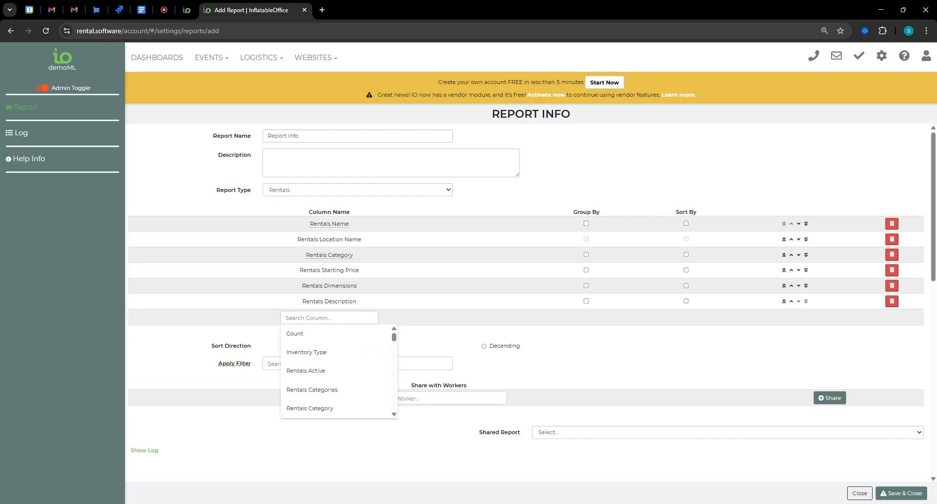
text(image)
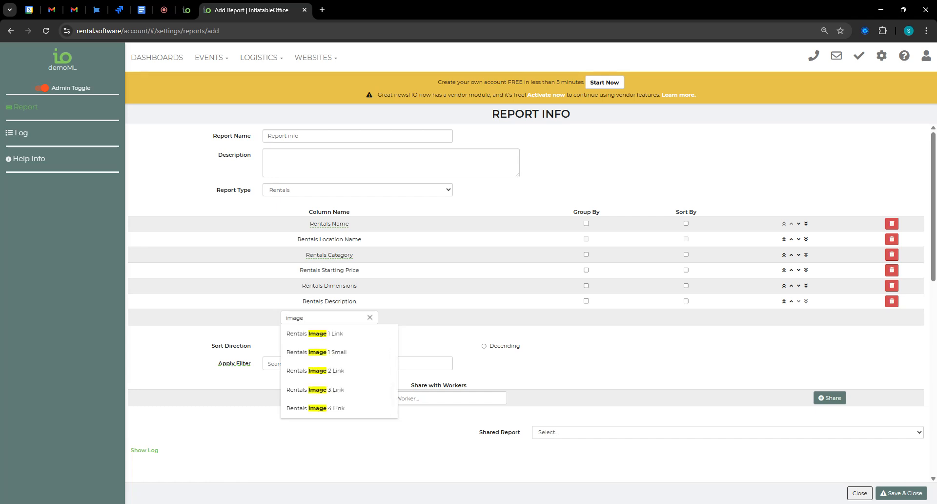
click(339, 336)
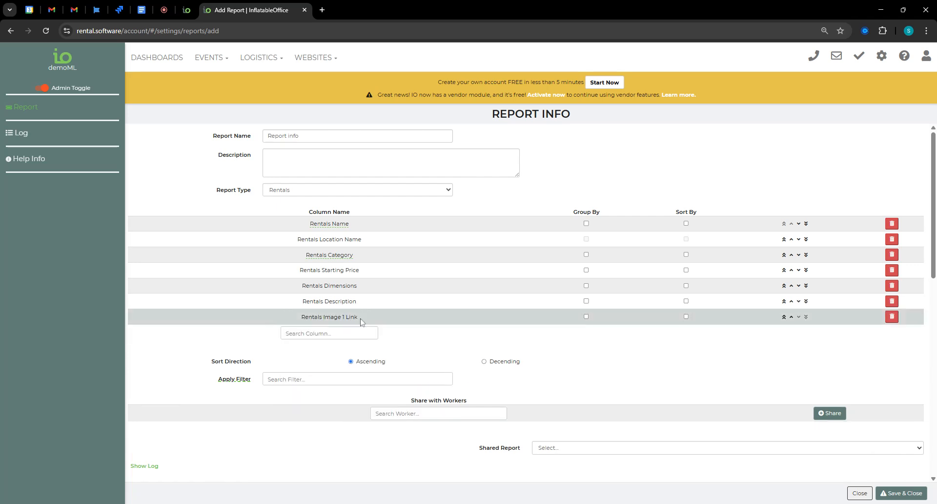
Step: Add the Rentals Image 1 Small column, then save and close the Report info report
click(331, 336)
text(rental)
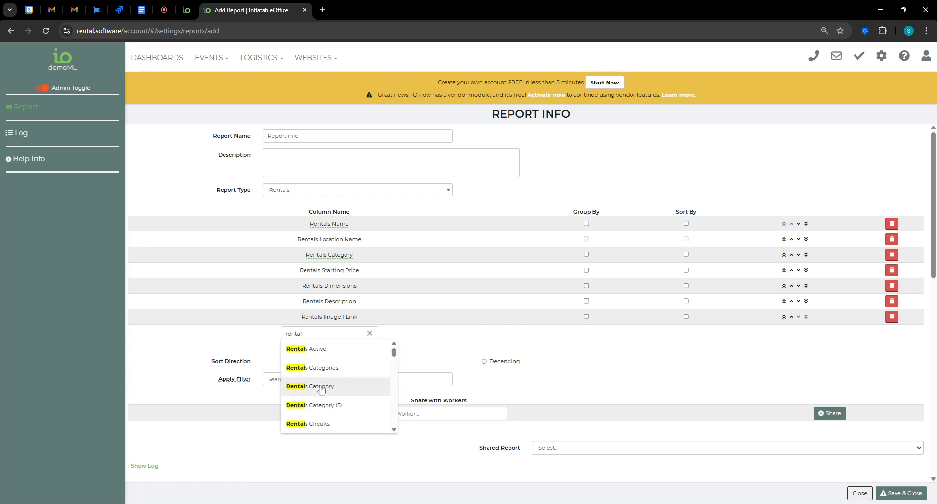
scroll(320, 389, down, 1)
text(image)
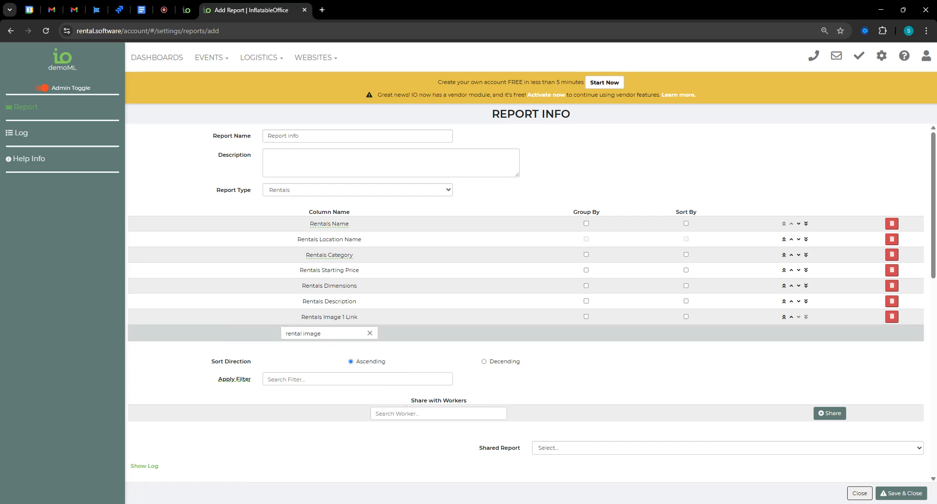
double_click(320, 336)
key(ctrl+a)
text(image)
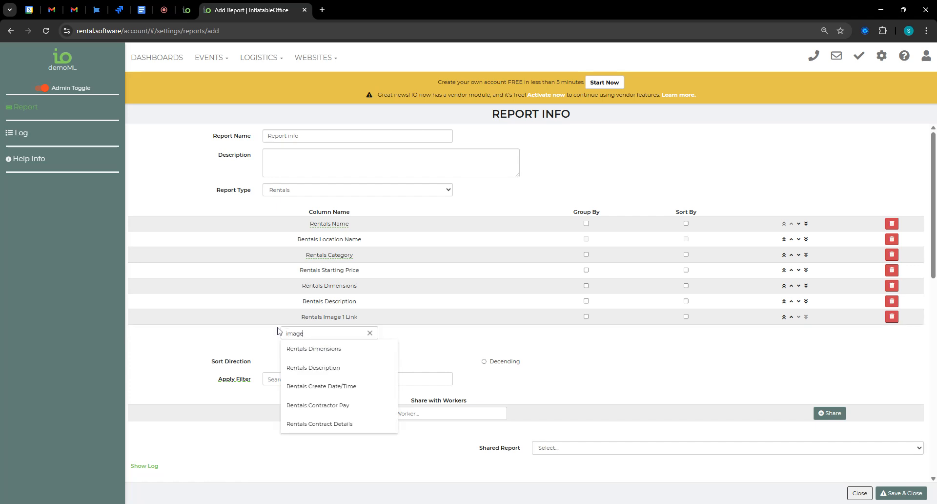
click(325, 372)
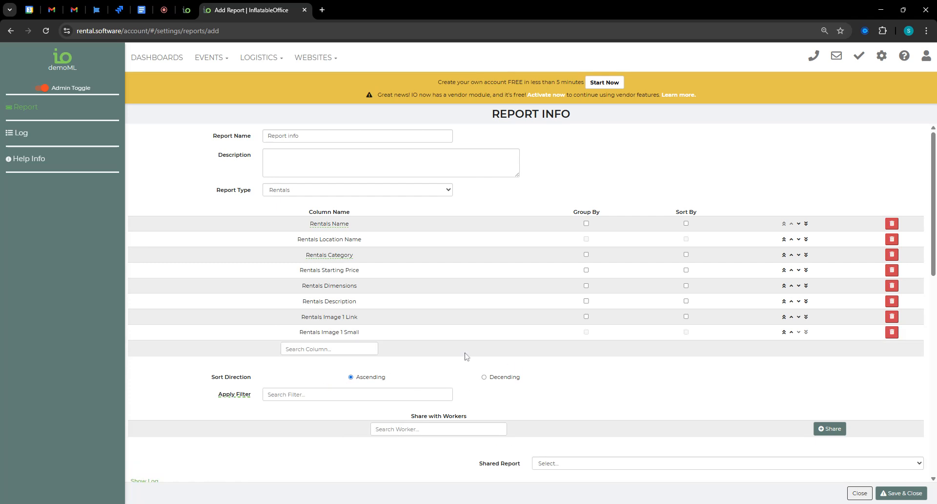
click(887, 493)
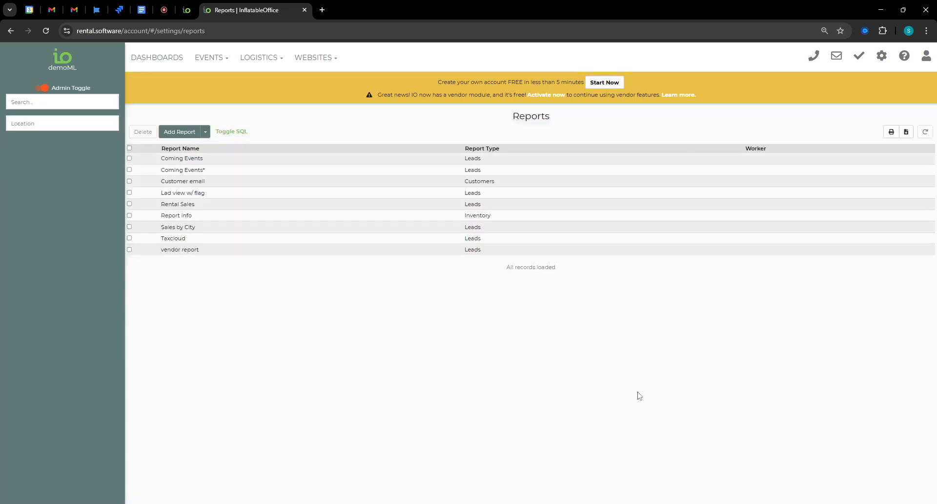
Step: Apply the Report info report to the Inventory settings list
click(890, 58)
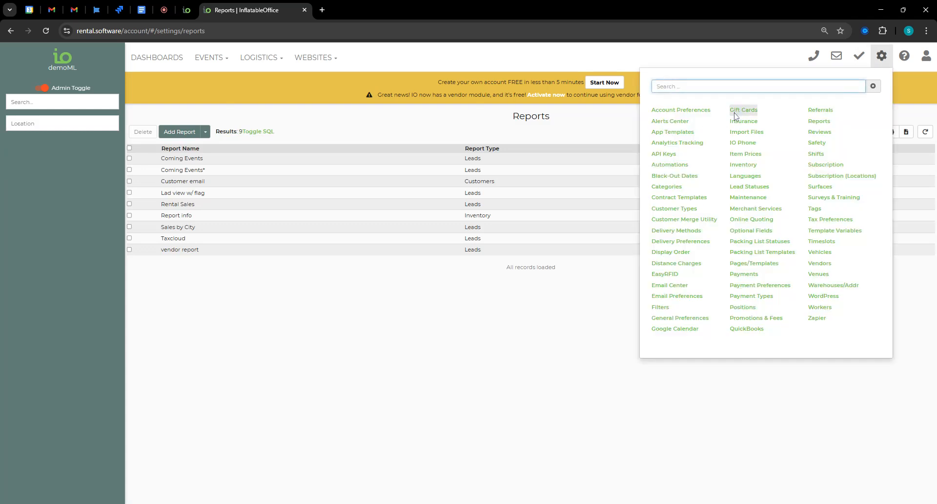
click(743, 164)
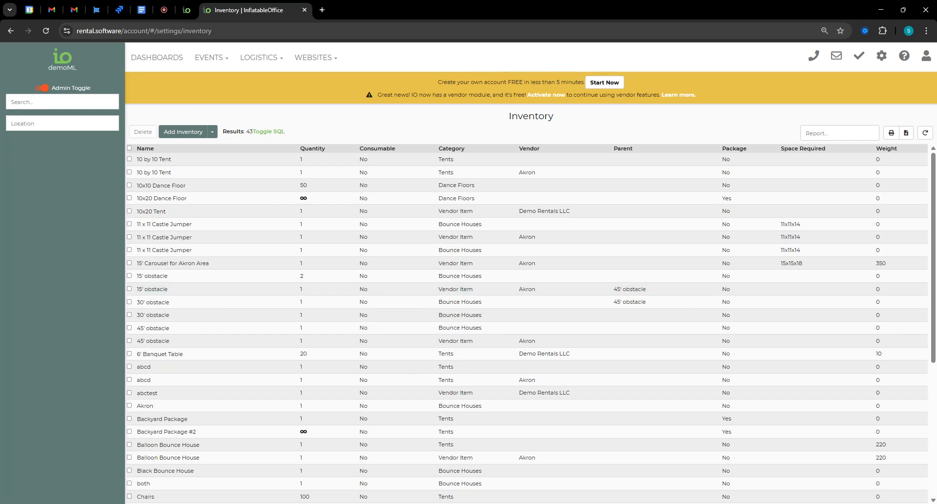
click(840, 133)
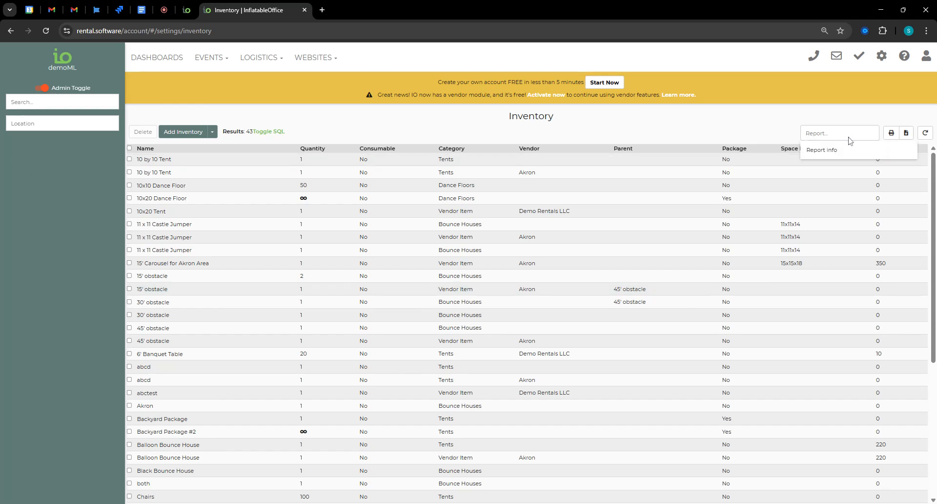
click(832, 148)
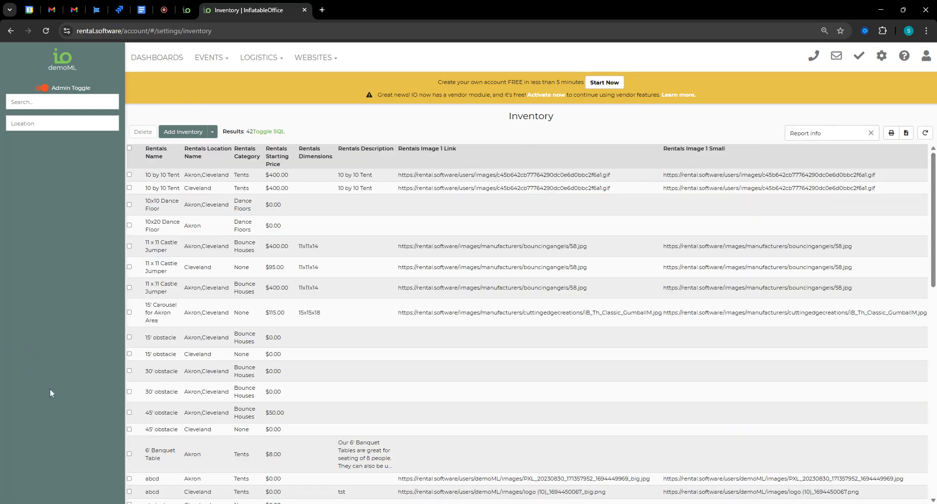
Step: Look through the inventory items listed in Report info, checking their locations, categories, starting prices, descriptions and image links
scroll(205, 318, down, 4)
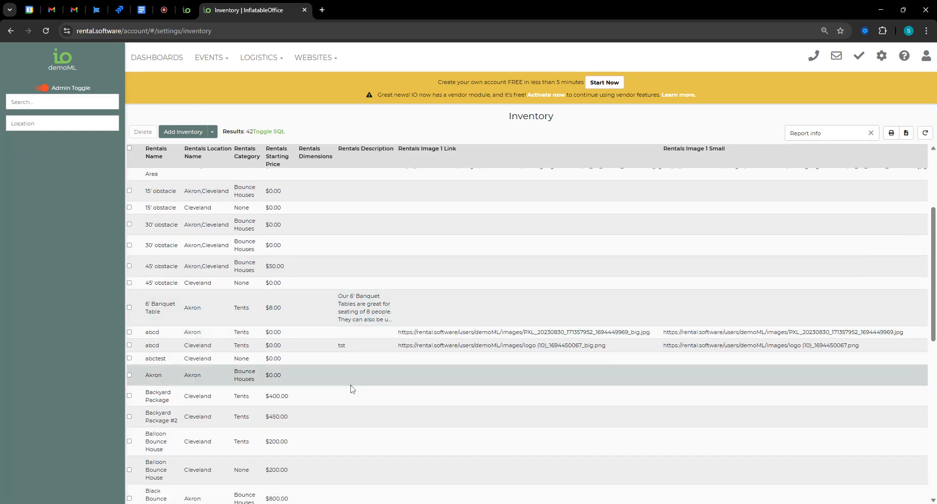
scroll(346, 388, up, 4)
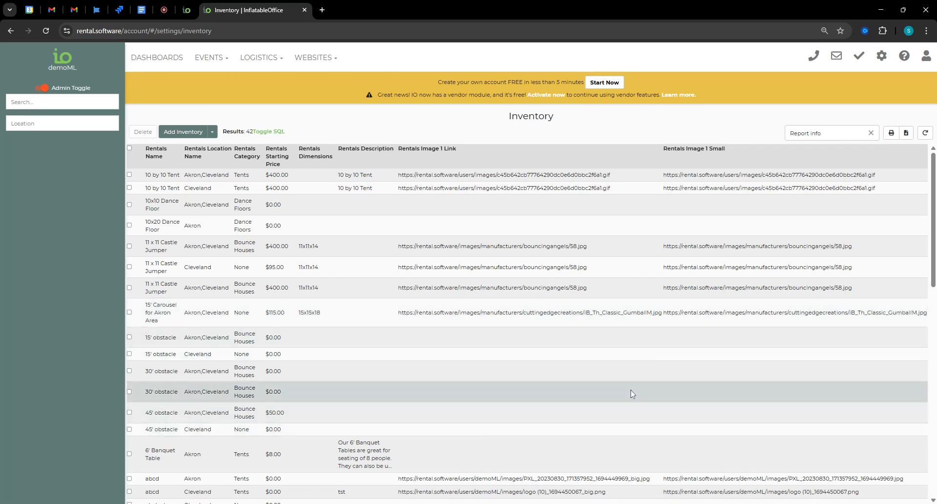
scroll(632, 391, down, 15)
scroll(381, 329, down, 1)
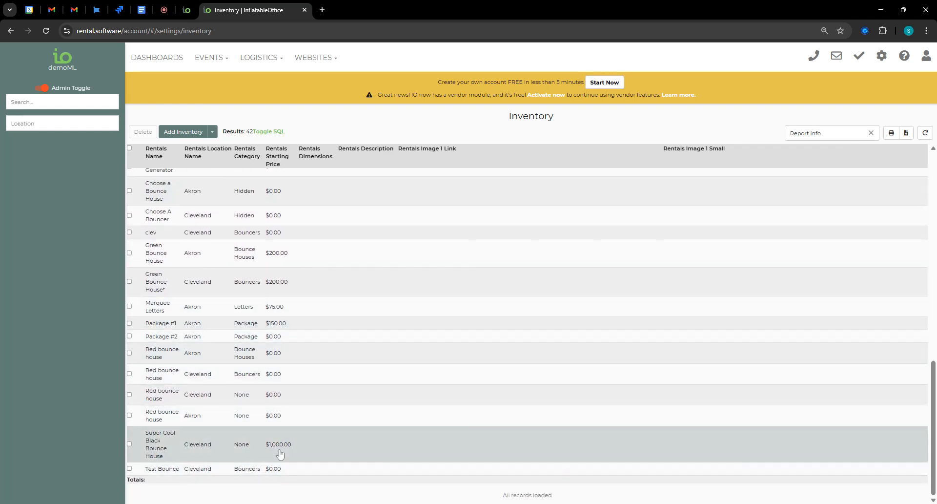
scroll(272, 350, up, 2)
scroll(273, 350, up, 12)
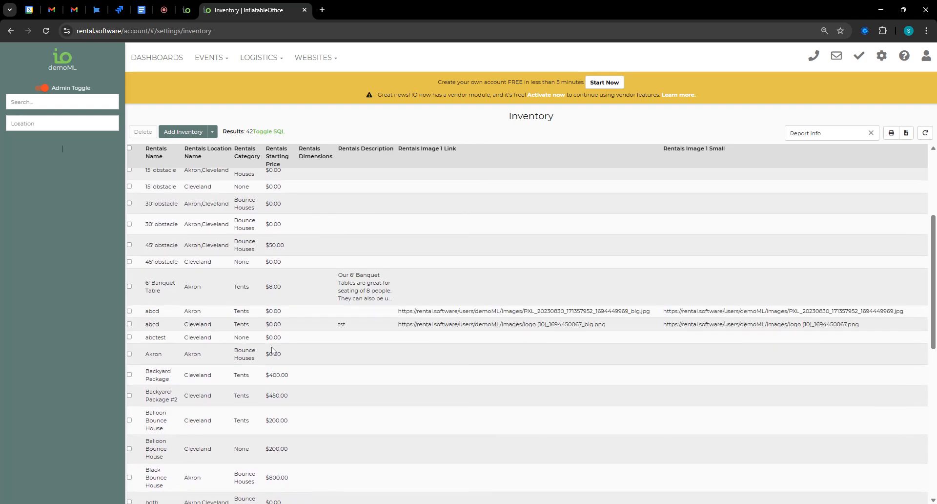
Step: Filter the Report info inventory list by the Rentals preset, and remove that filter again
click(16, 102)
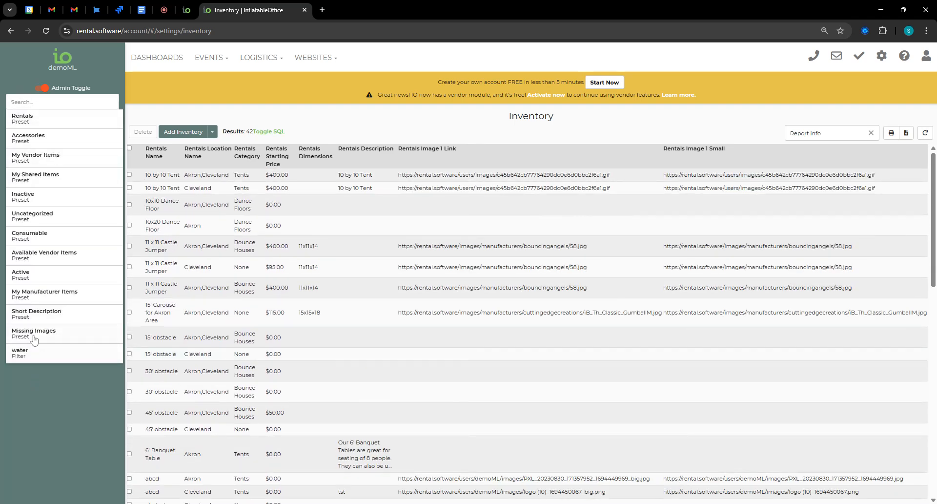
click(30, 125)
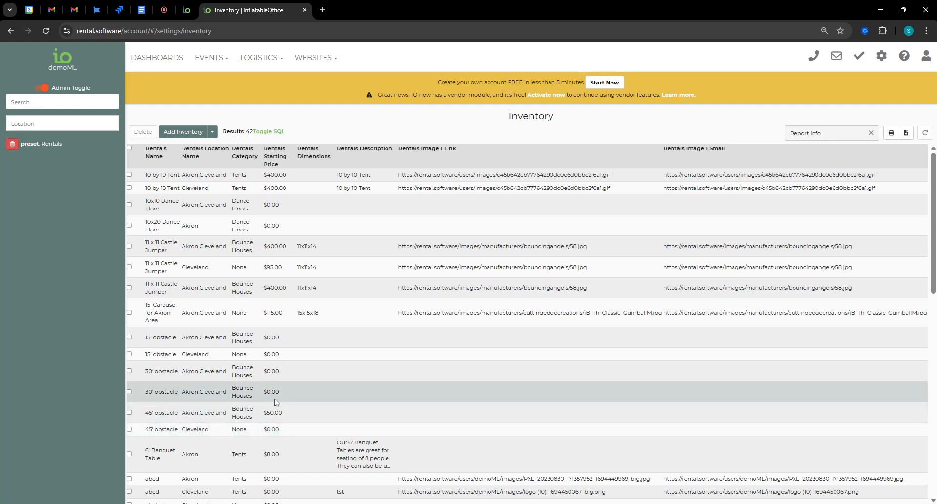
click(13, 145)
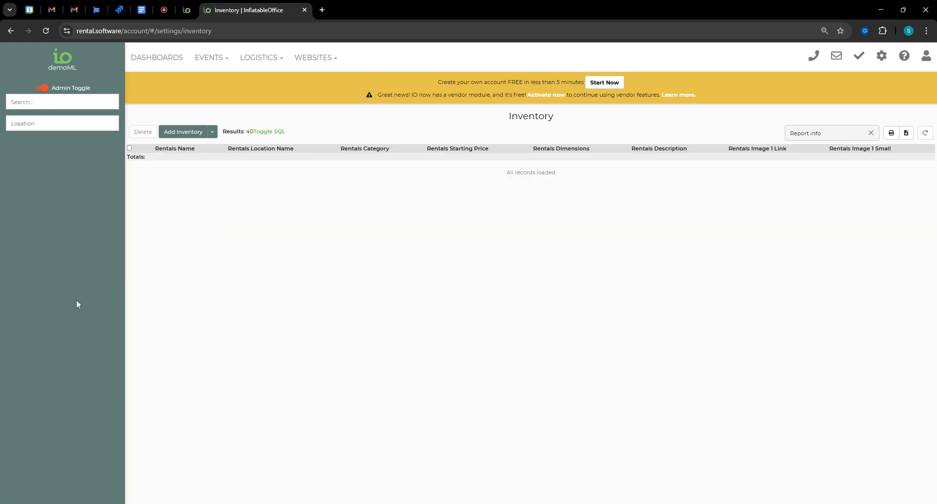
scroll(206, 400, down, 15)
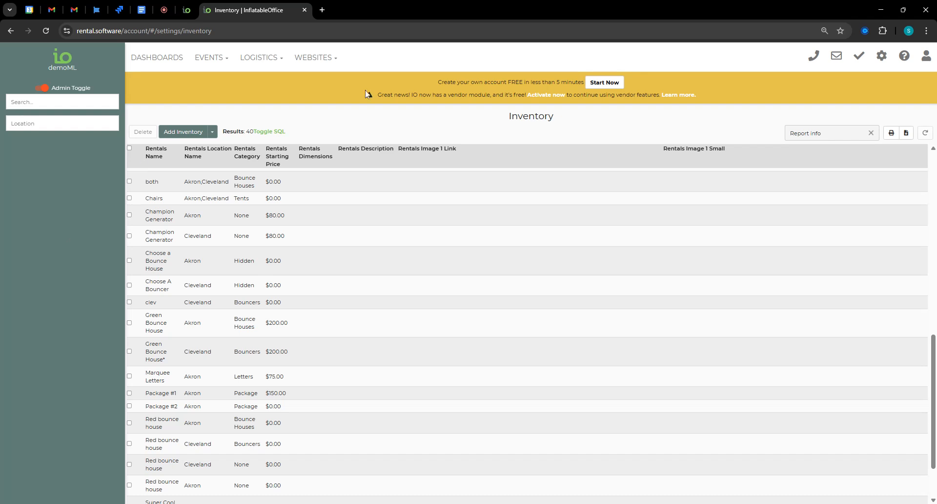
Step: Open the Leads/Events list and apply the Rental Sales report to it
click(209, 58)
click(215, 80)
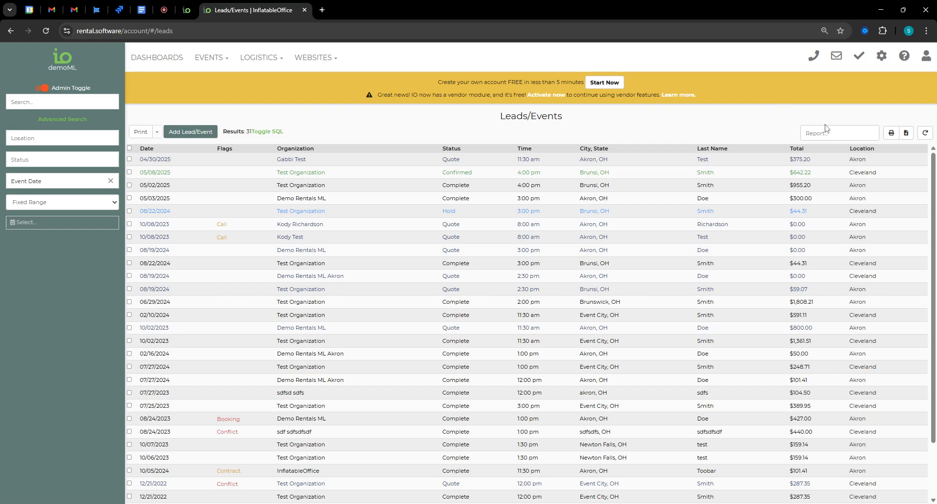
click(826, 131)
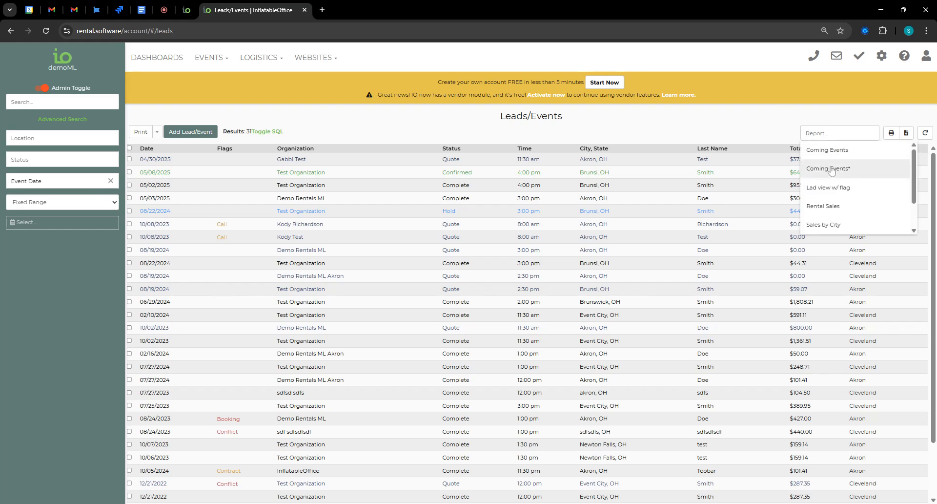
click(823, 206)
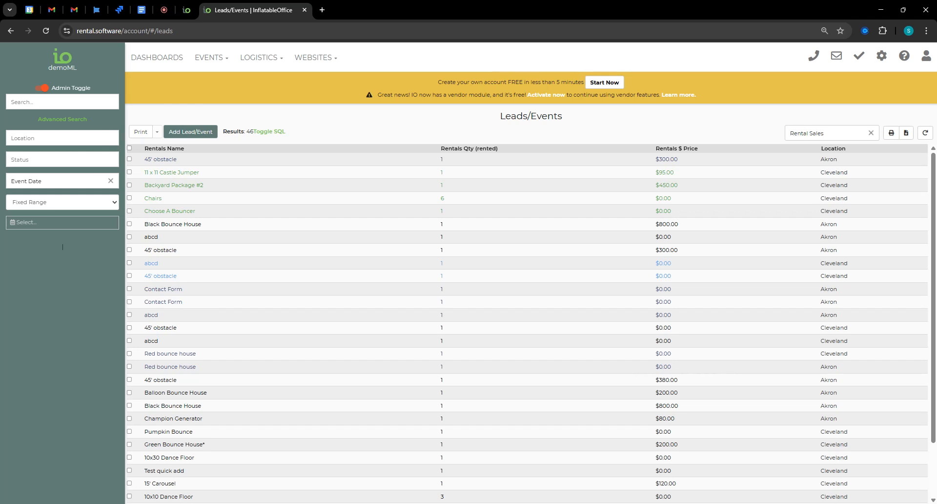
Step: Filter the Rental Sales report to event dates from 04/01/2025 to 04/30/2025
click(53, 224)
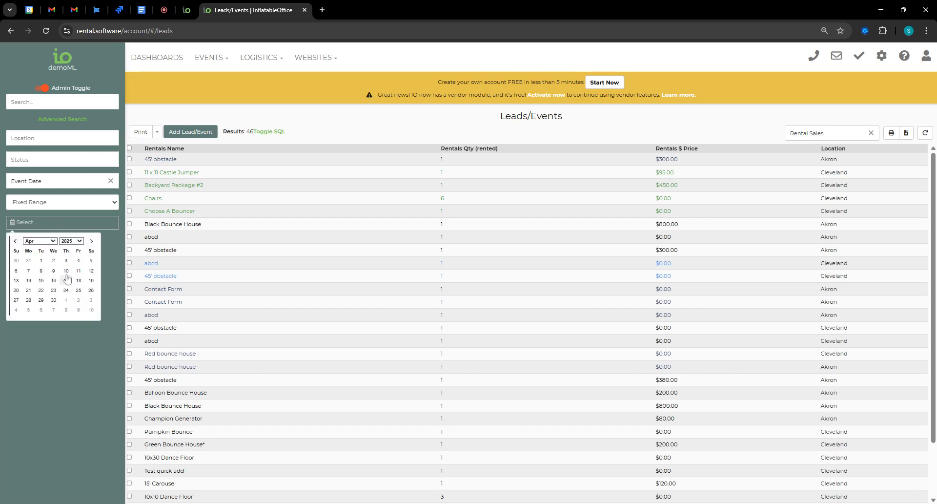
click(41, 260)
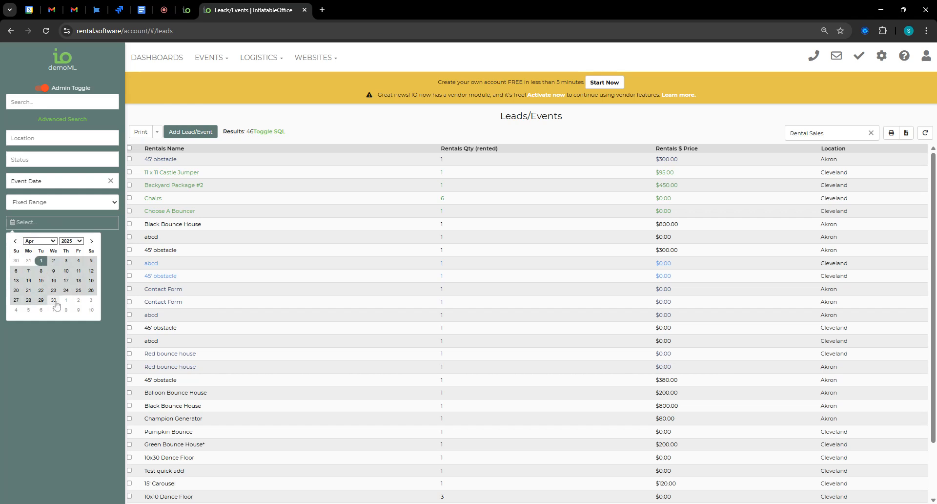
click(53, 301)
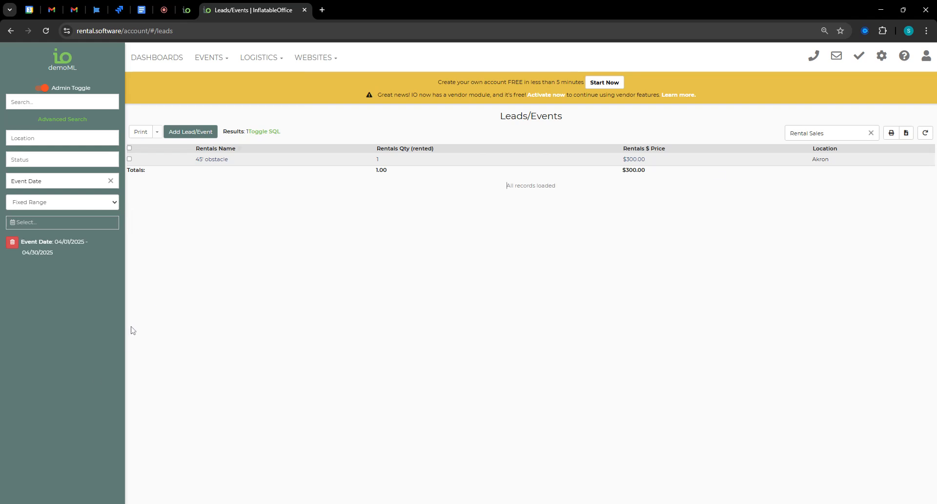
Step: Remove the event date filter from the Rental Sales report, leaving the date range picker without a new selection
click(12, 244)
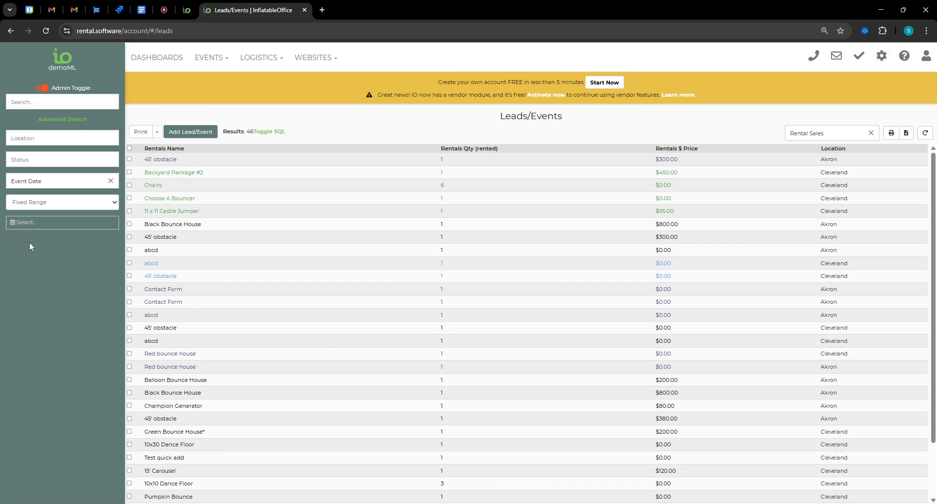
click(28, 224)
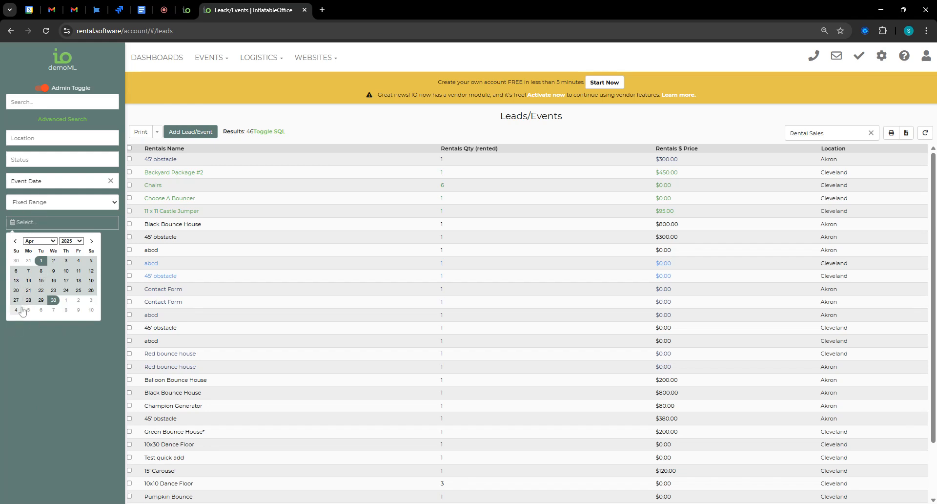
click(48, 387)
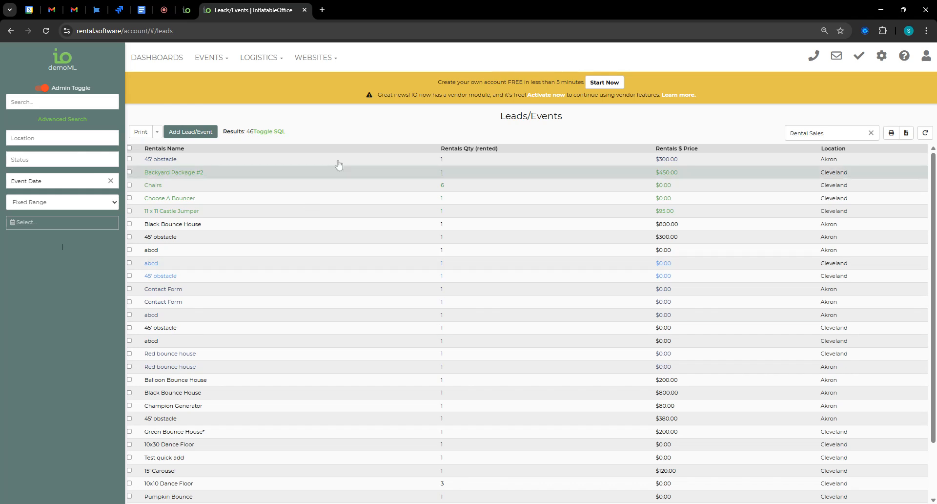
click(165, 10)
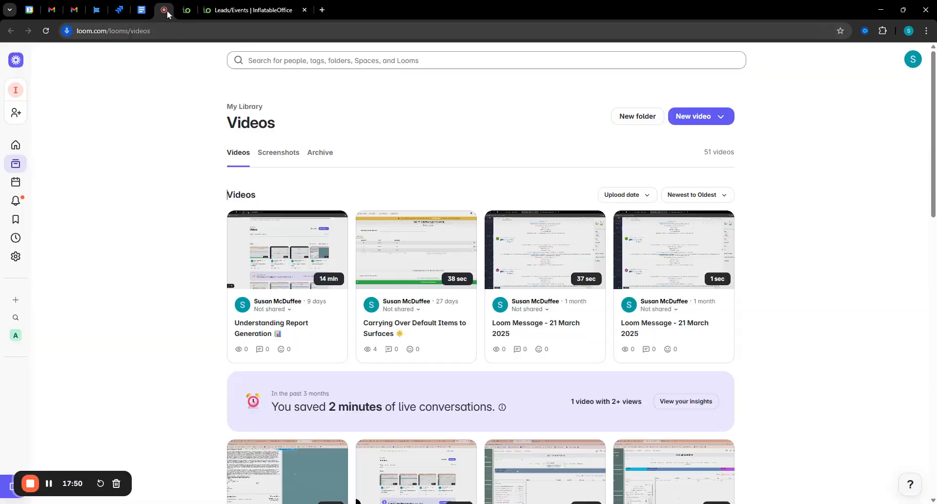